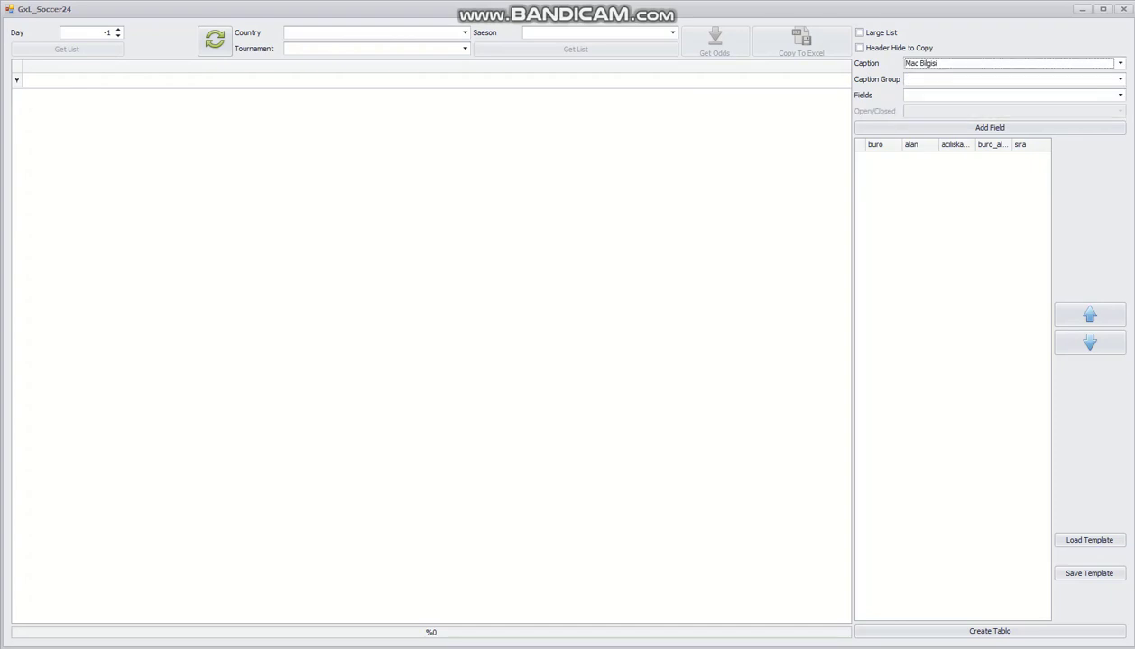
Step: Add all fields (Tümü) of the Mac Bilgisi caption group under the Mac Bilgisi caption to the field list
left_click(1121, 79)
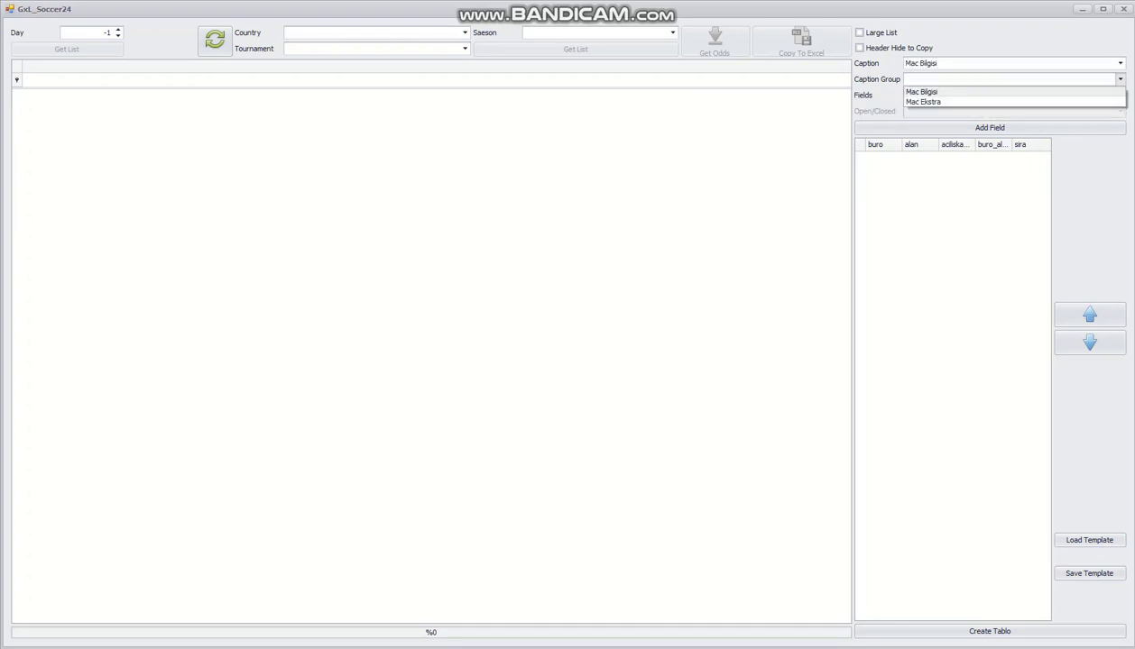
left_click(1014, 92)
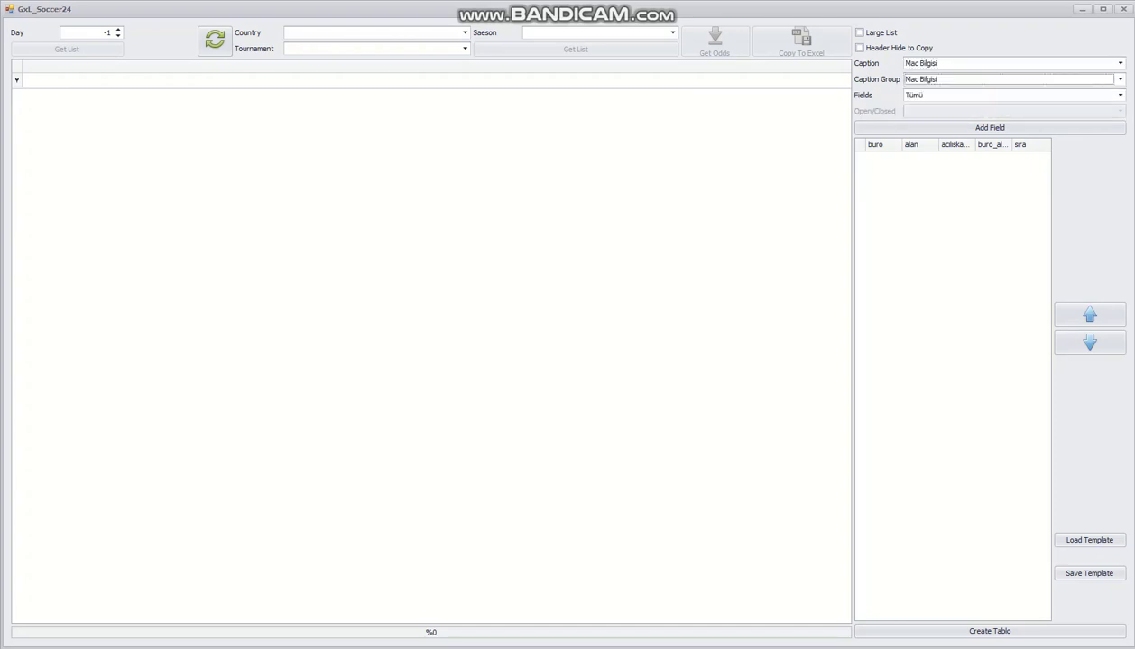
left_click(1120, 95)
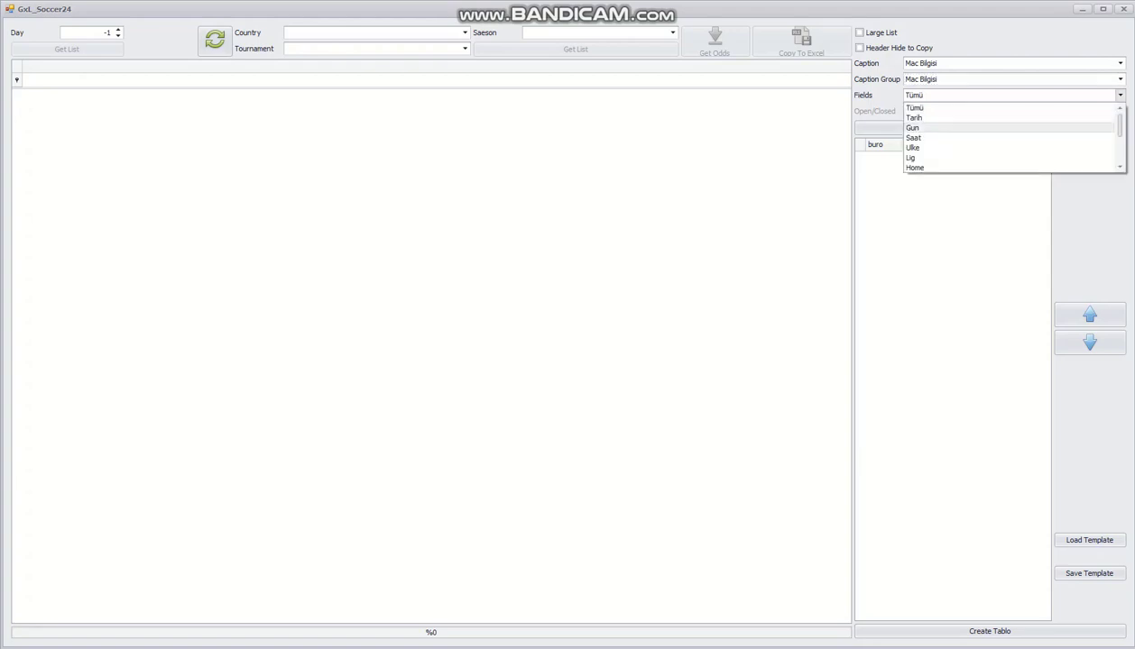
scroll(1010, 137, "down", 2)
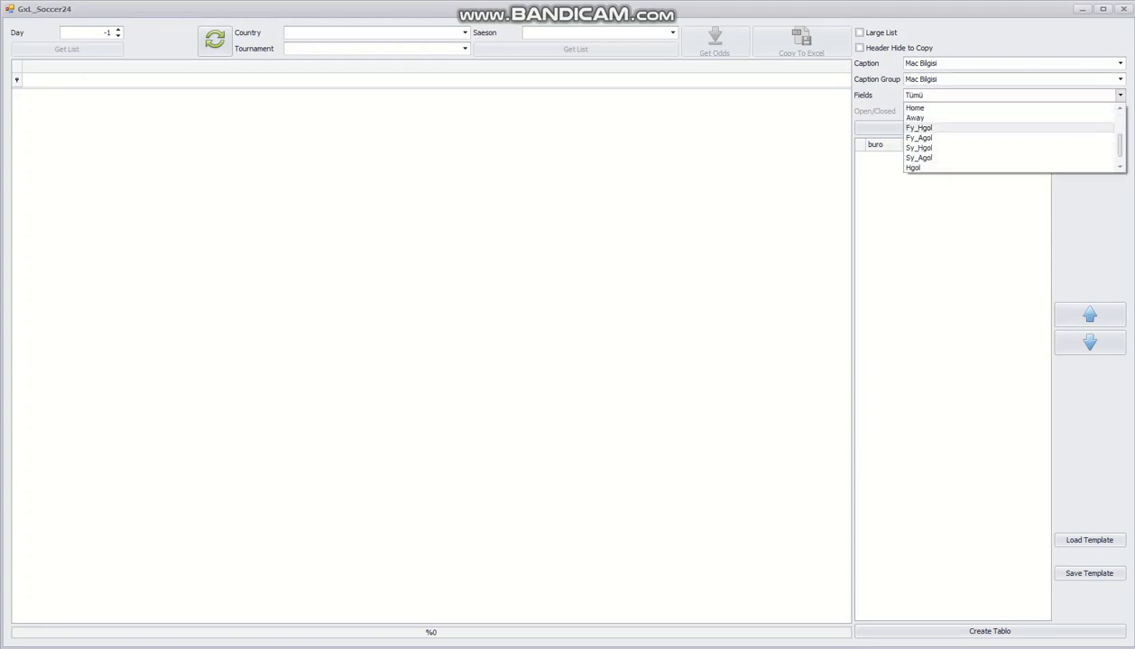
scroll(1010, 157, "down", 1)
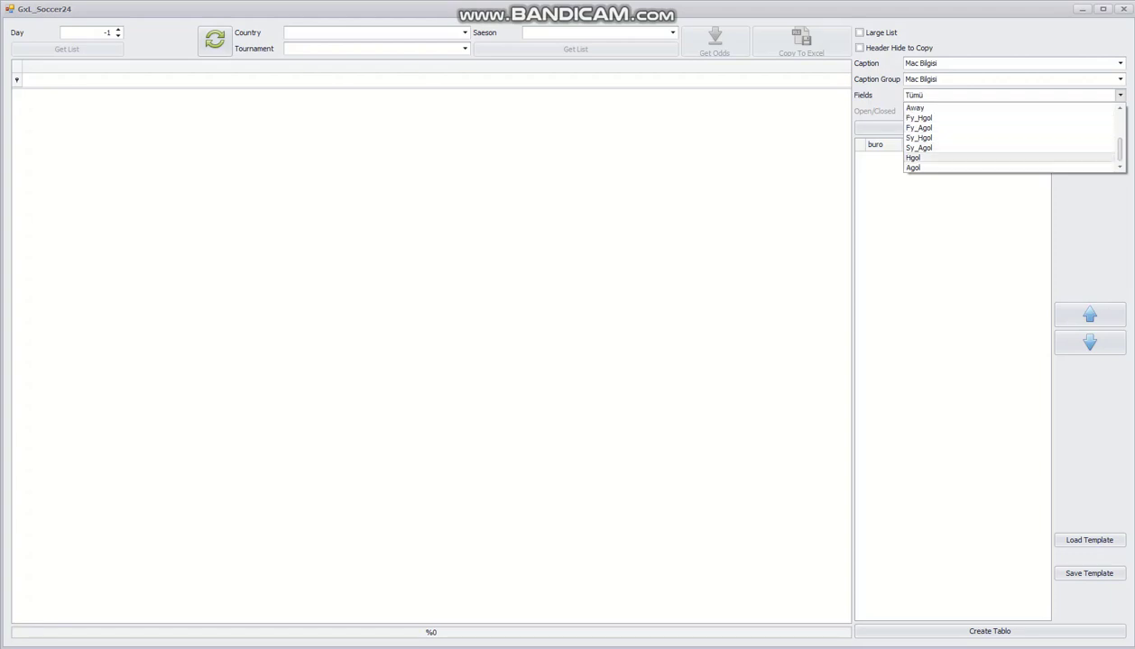
scroll(1010, 157, "up", 3)
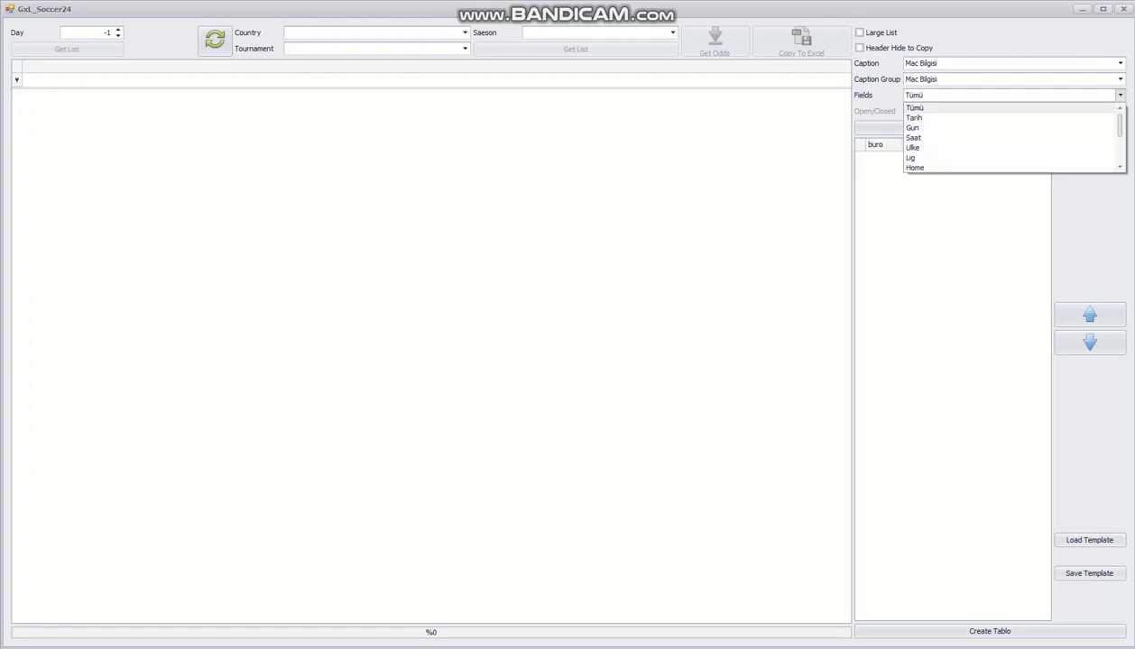
left_click(993, 108)
left_click(989, 128)
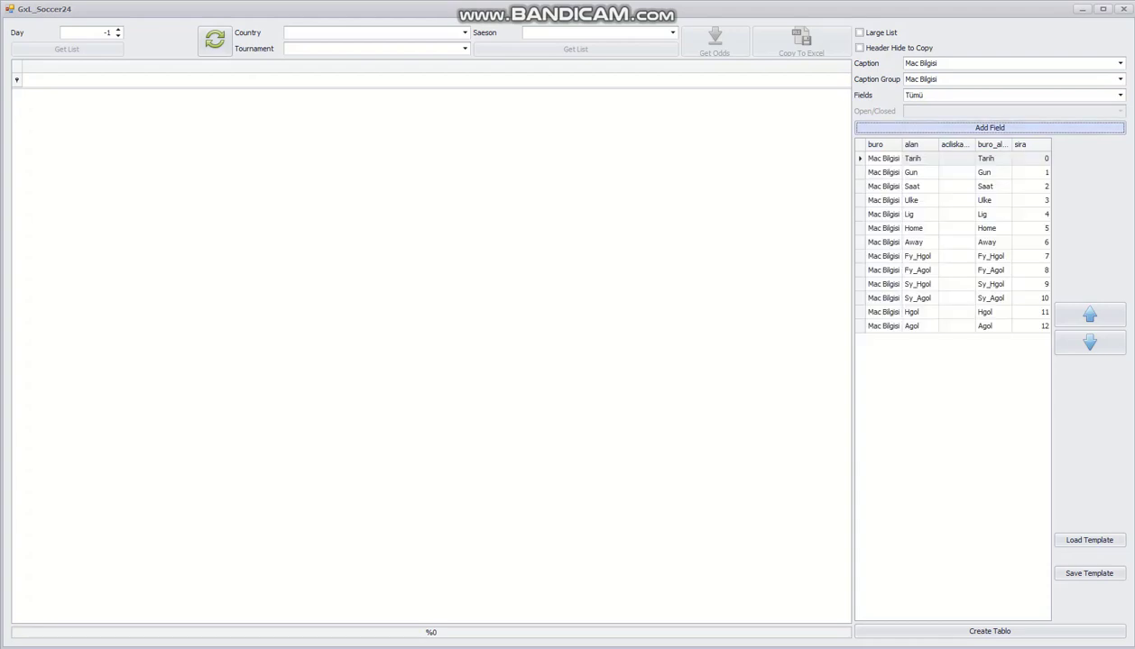
Step: Review the Mac Bilgisi rows in the field list, from Tarih through Agol
left_click(920, 159)
left_click(993, 172)
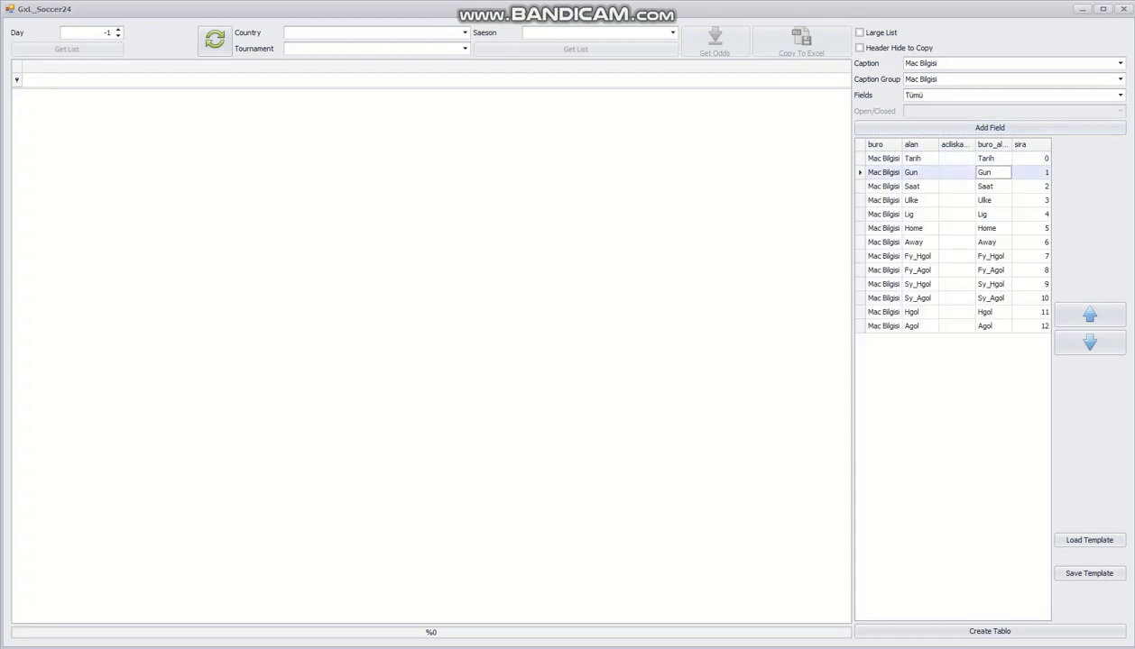
left_click(956, 158)
left_click(993, 215)
left_click(993, 271)
left_click(993, 312)
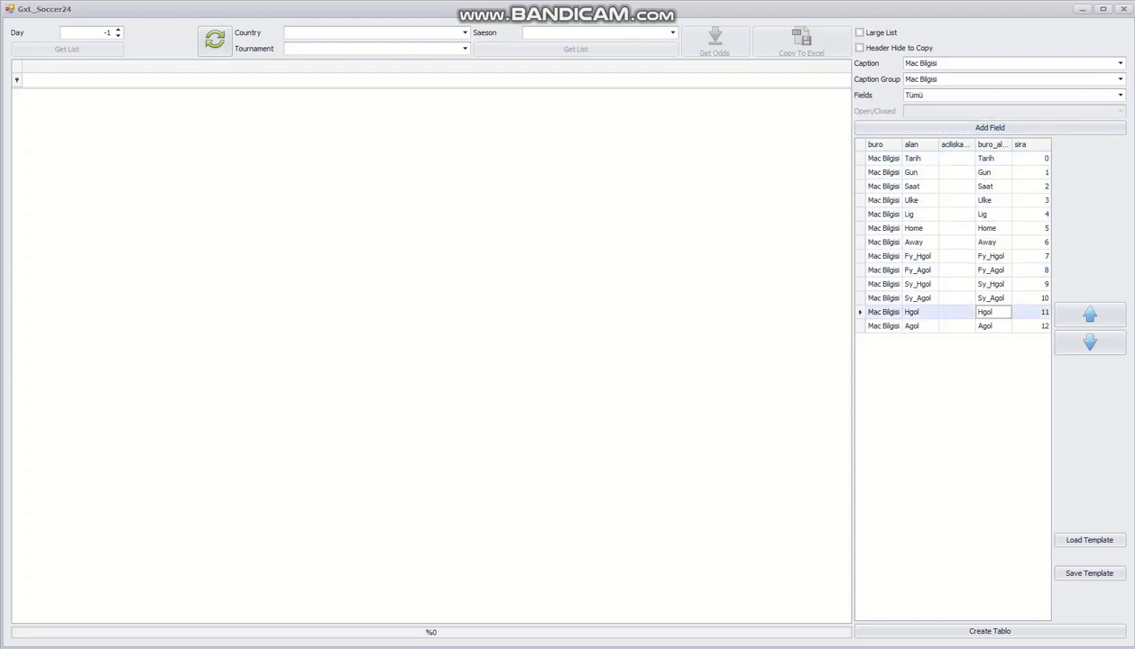
left_click(883, 326)
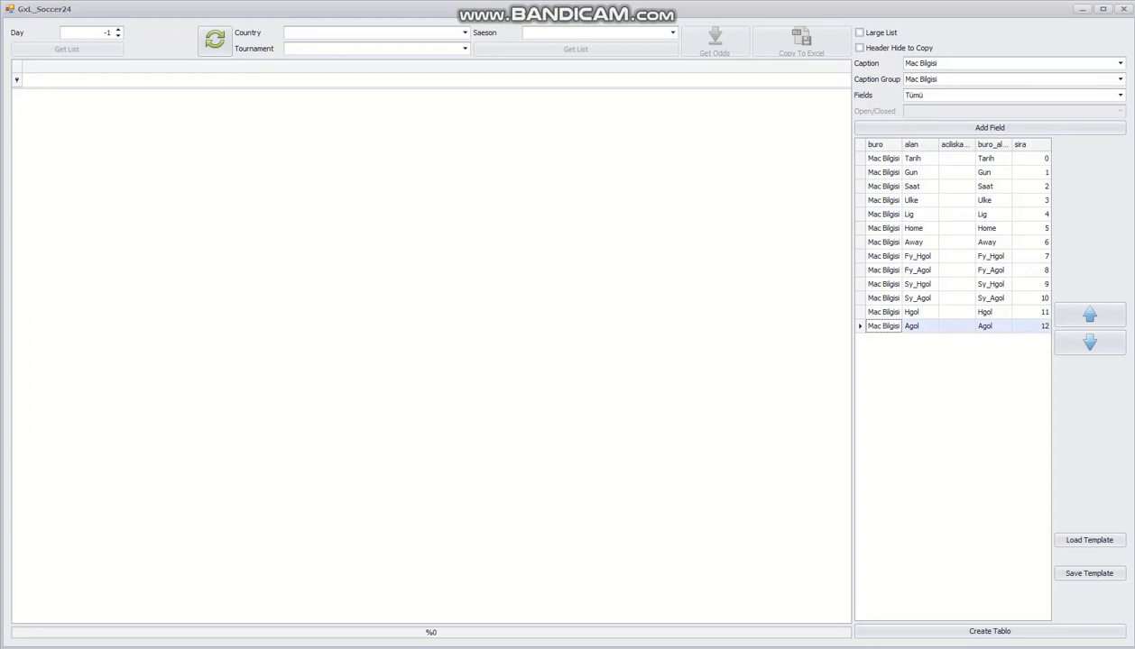
Step: Add all Mac Sonucu fields (Tümü) for Bet365 to the field list, with Open/Closed set to Sıralı
left_click(1120, 63)
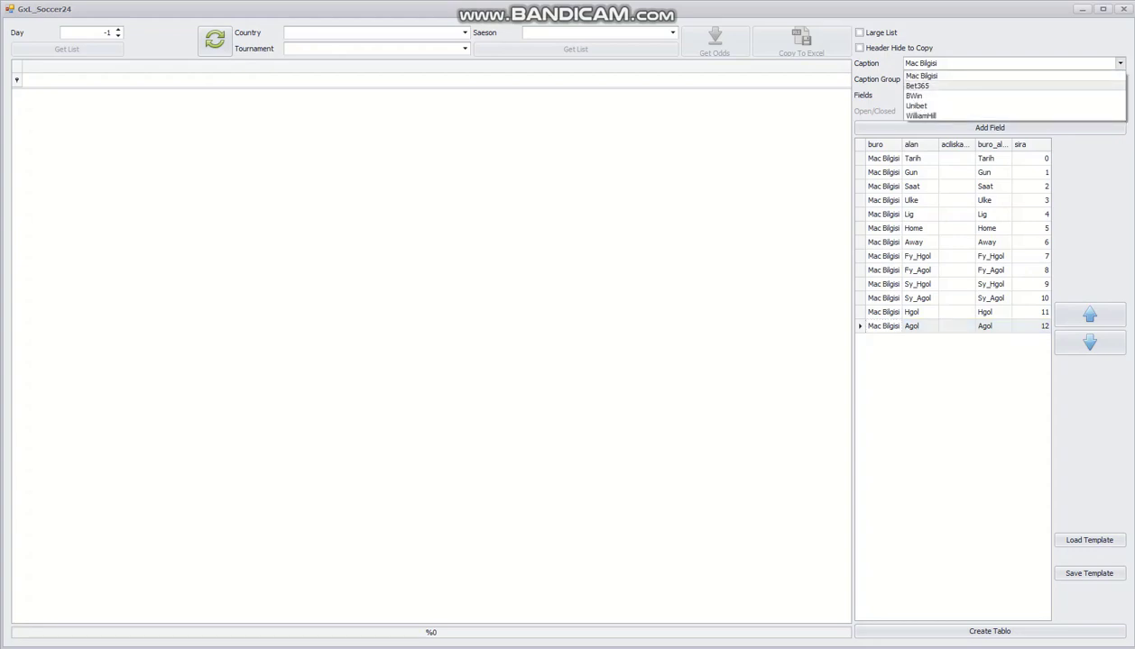
key("Return")
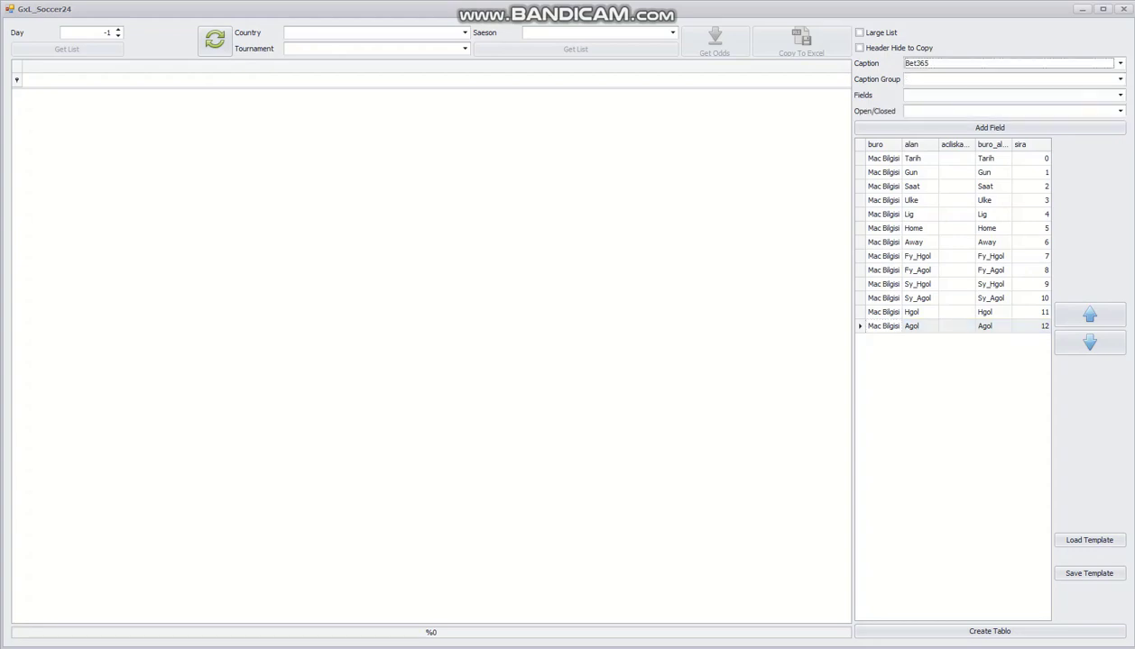
left_click(1119, 79)
scroll(1010, 122, "down", 4)
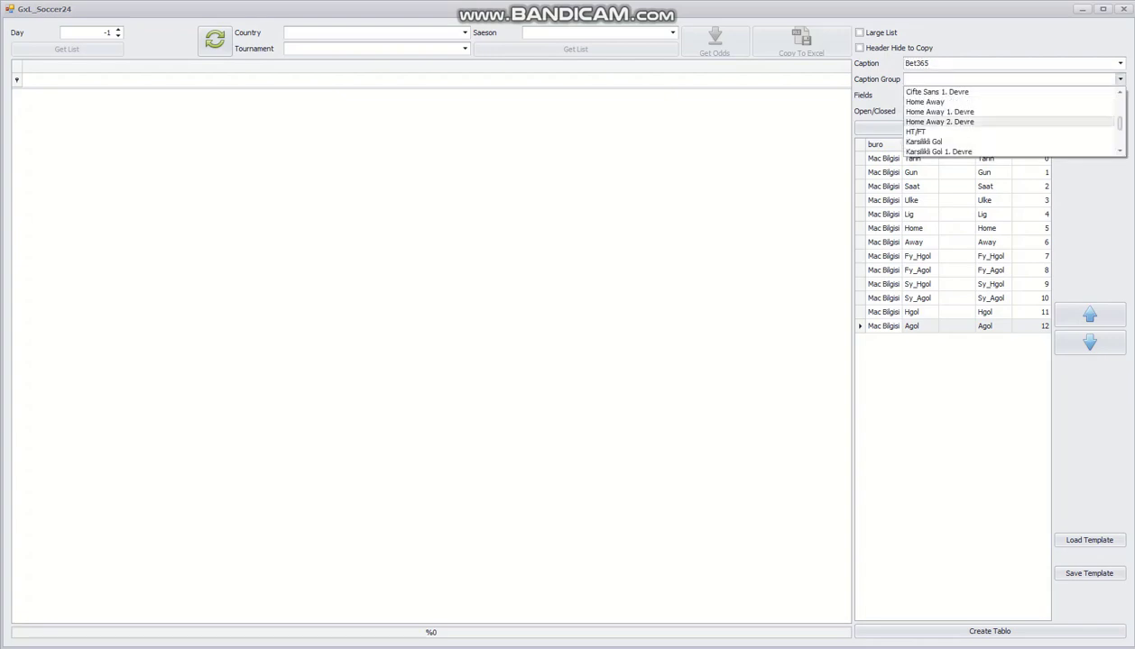
scroll(1010, 121, "down", 2)
left_click(924, 112)
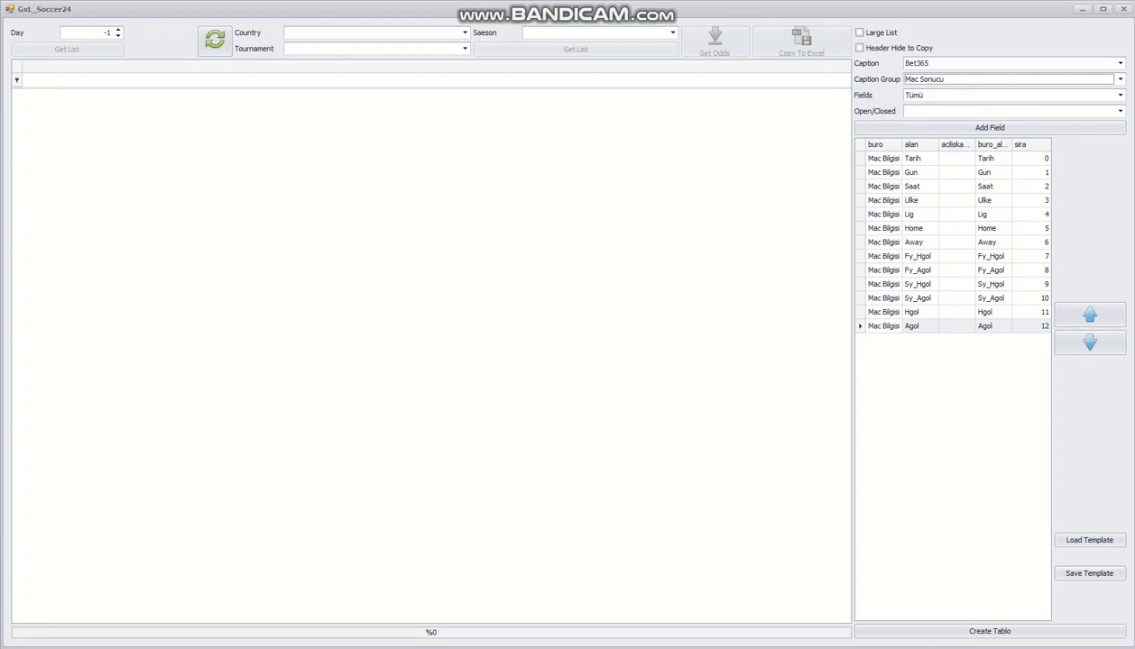
left_click(1119, 95)
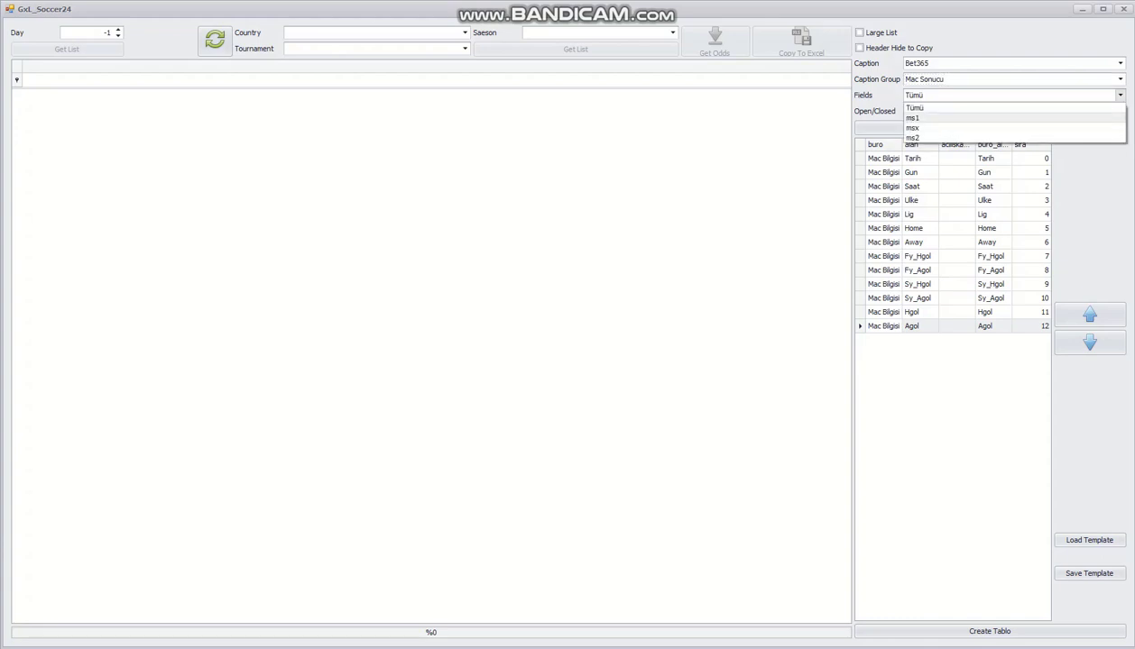
left_click(1014, 109)
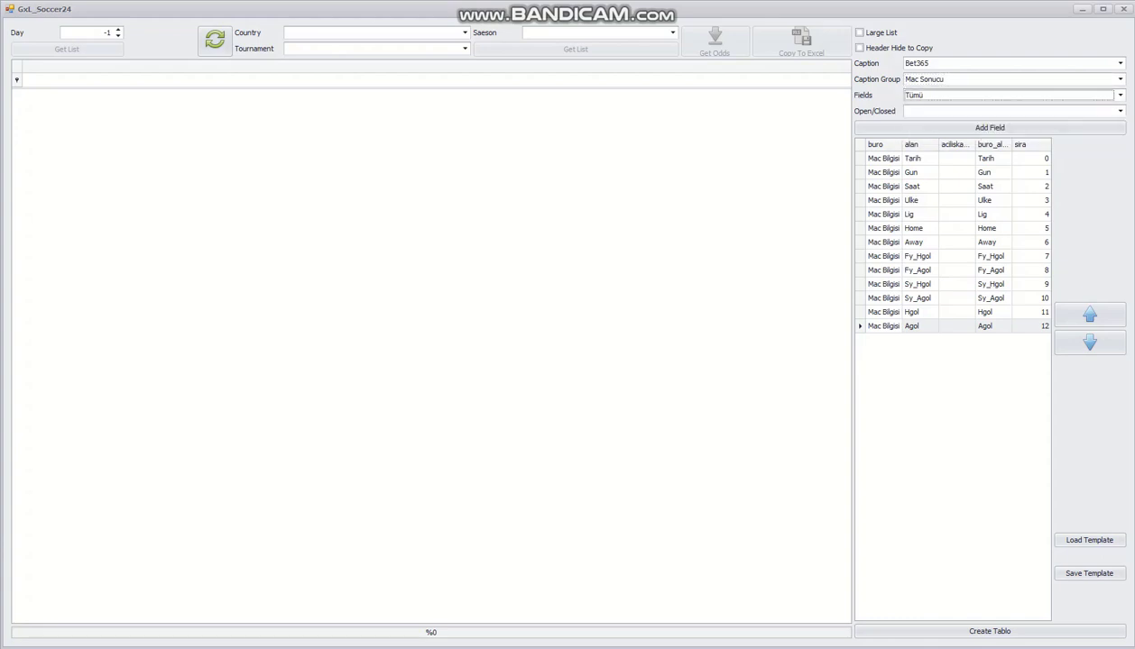
left_click(1119, 111)
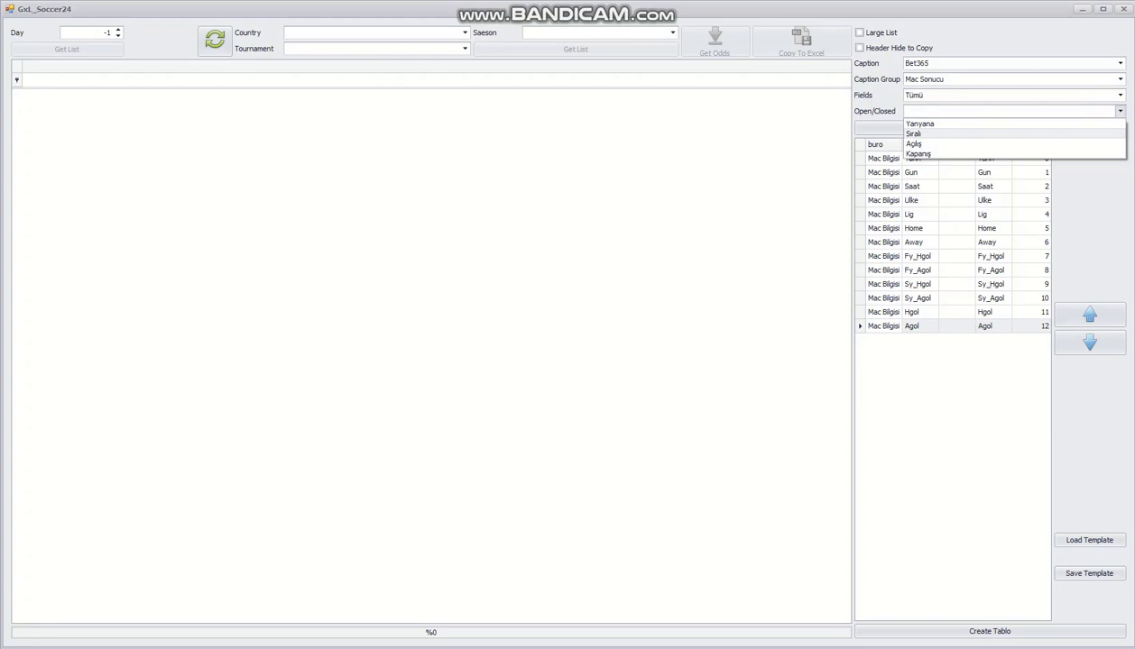
left_click(992, 134)
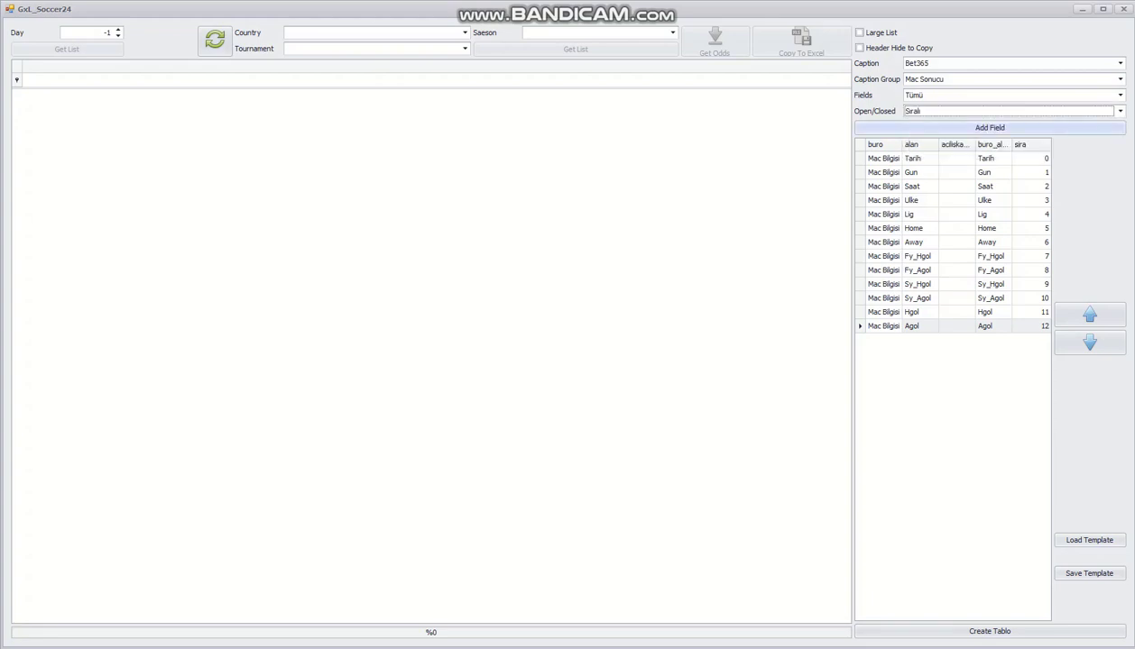
left_click(989, 127)
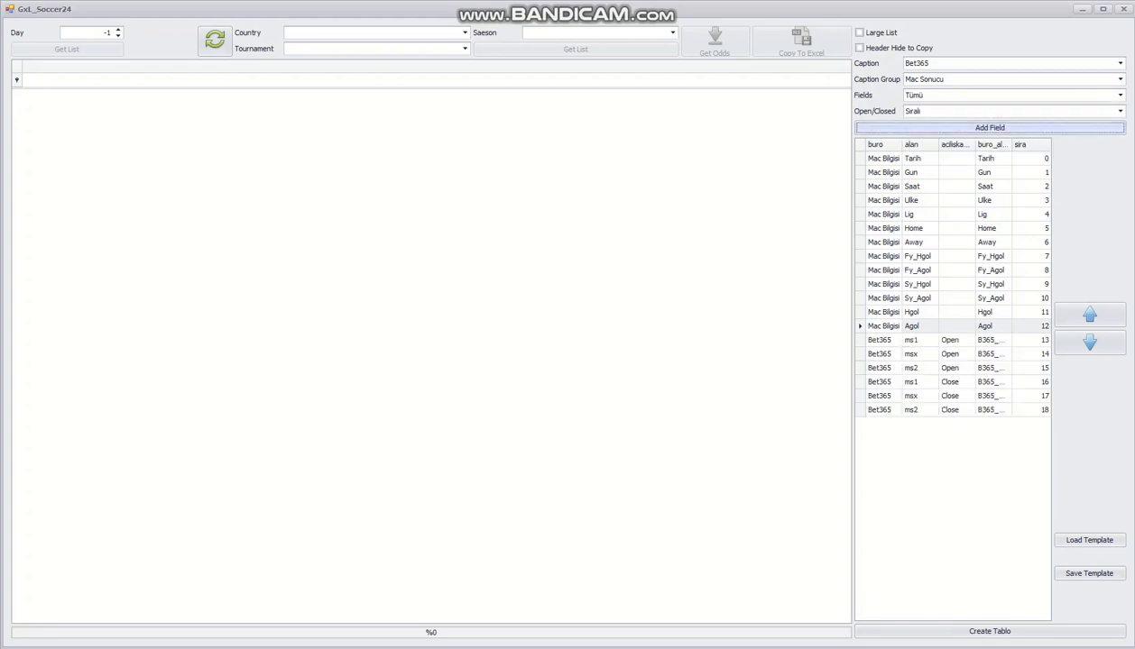
Step: Review the opening and closing ms1, msx and ms2 rows of Bet365 in the field list
key("Down")
key("Down")
key("Down")
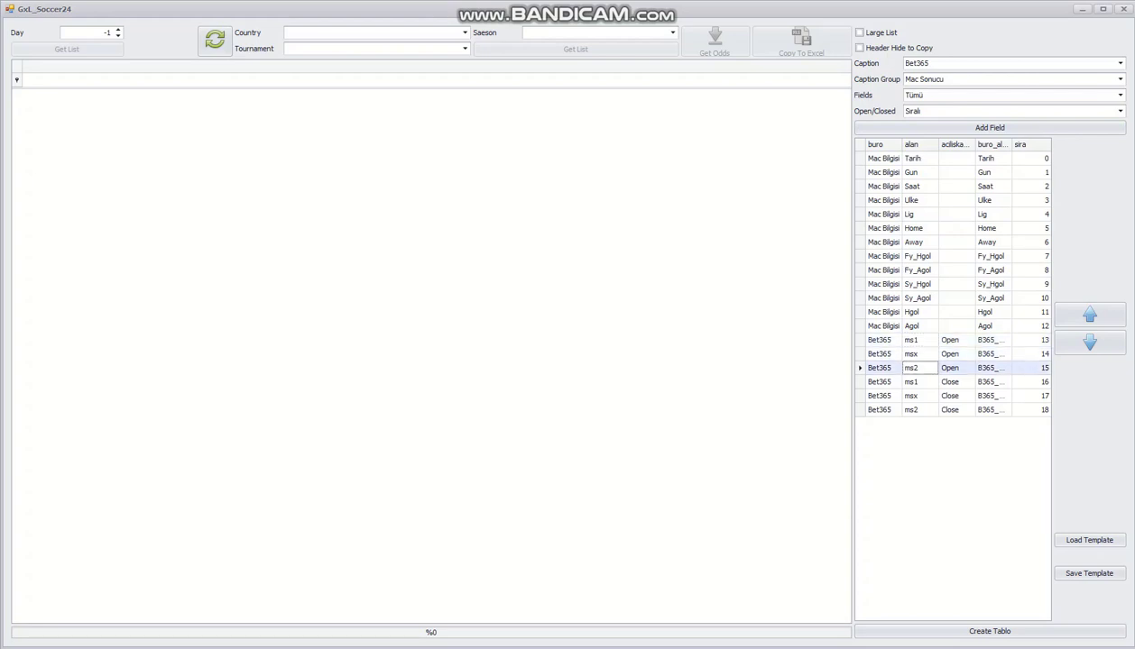
key("Down")
key("Down")
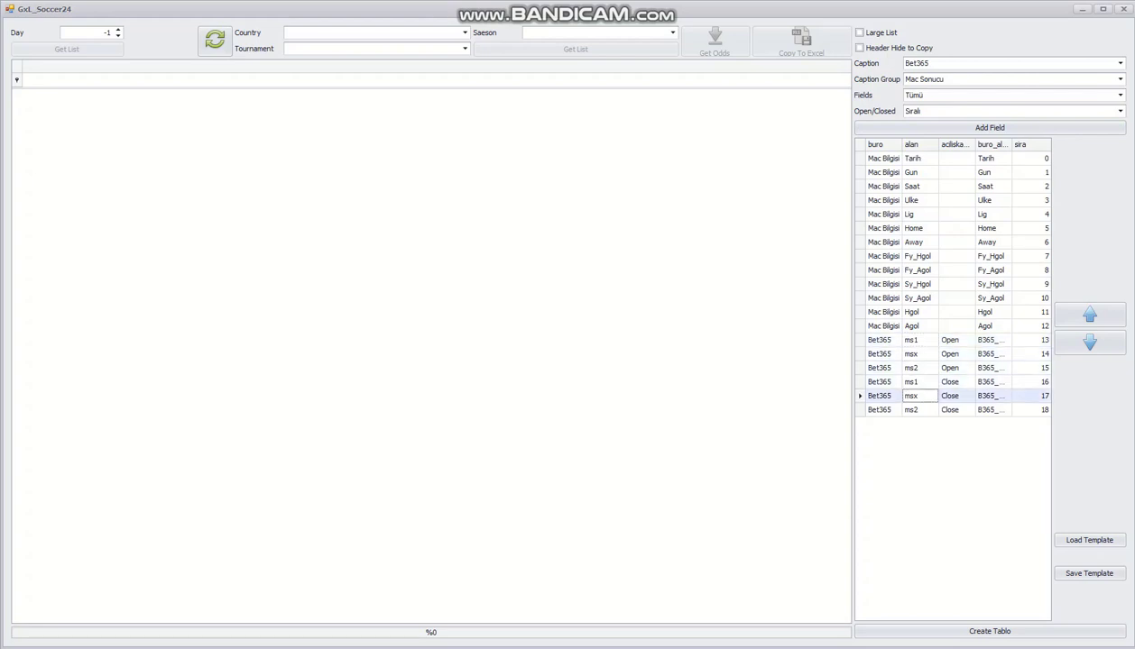
key("Down")
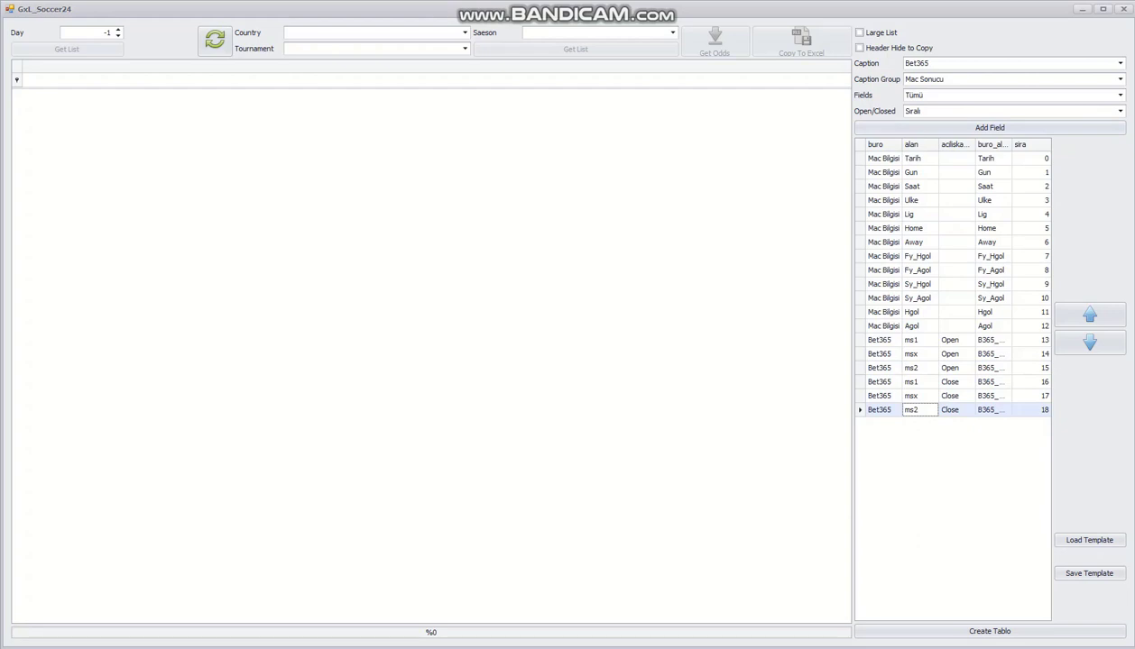
Step: Add all Mac Sonucu fields for BWin to the field list in Sıralı order
left_click(1119, 64)
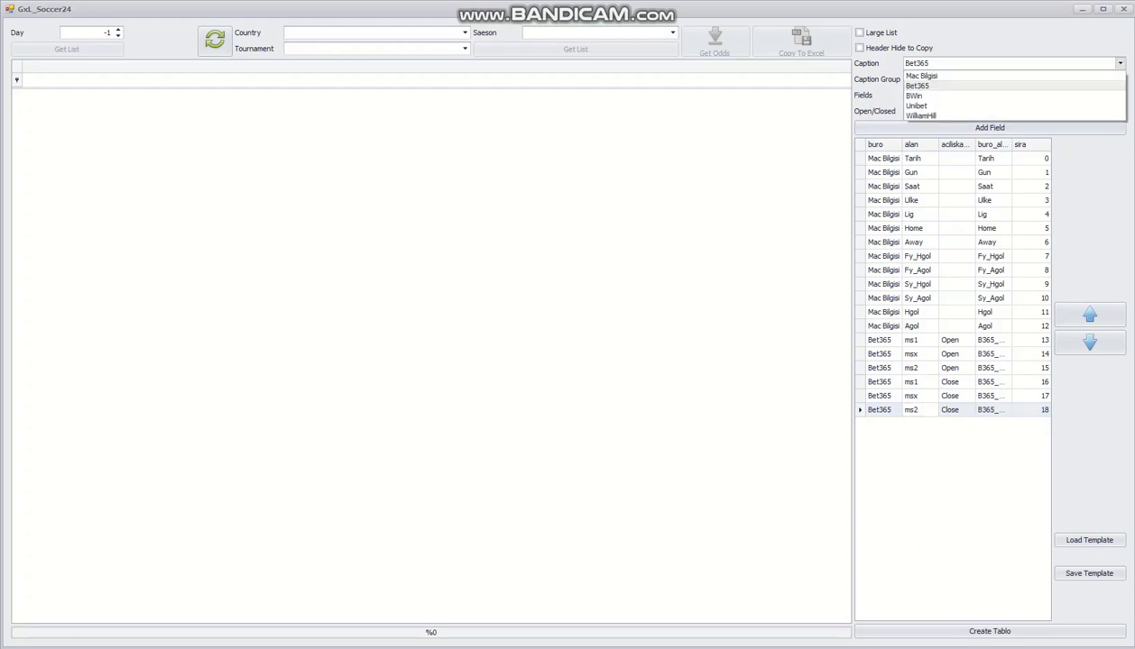
left_click(938, 96)
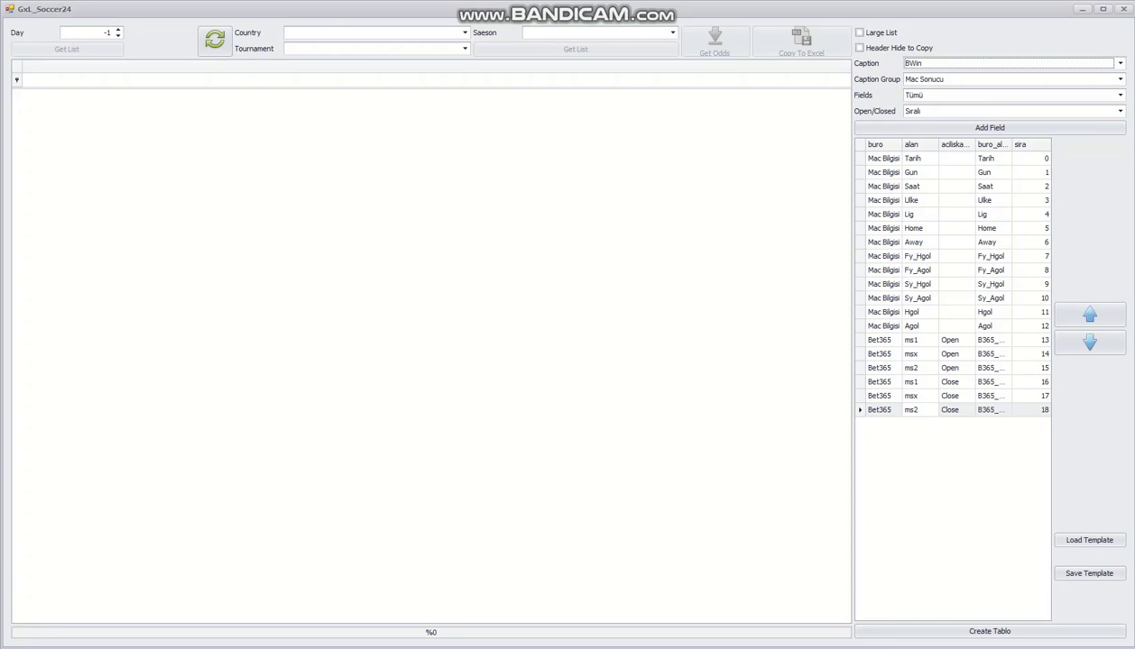
key("Tab")
left_click(1119, 96)
left_click(1119, 95)
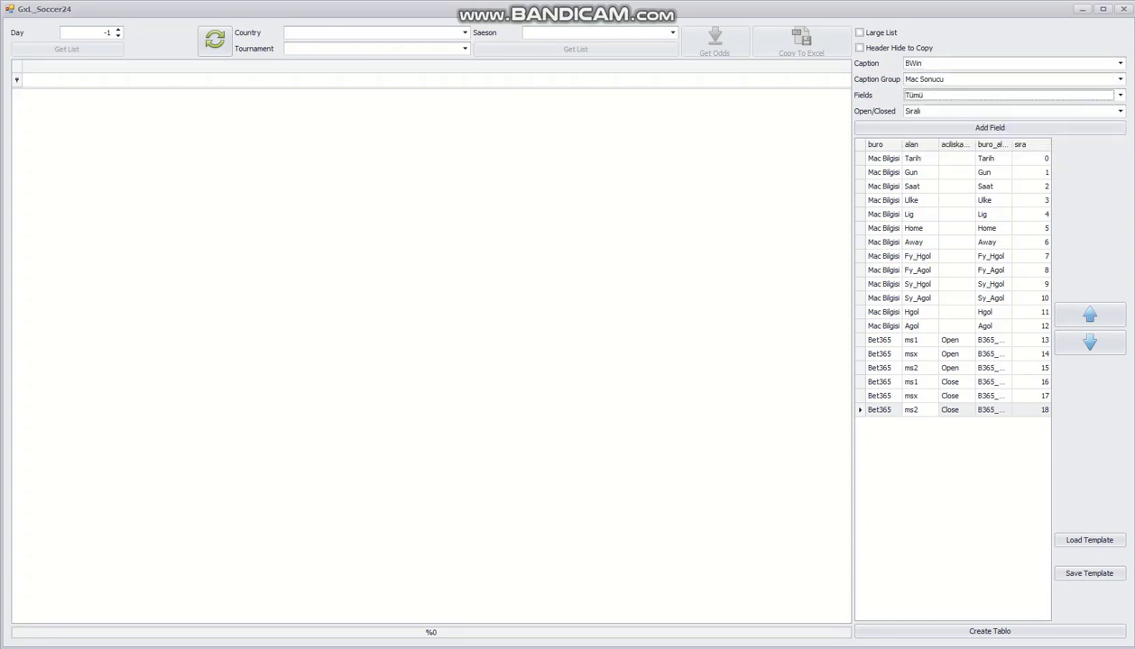
left_click(990, 127)
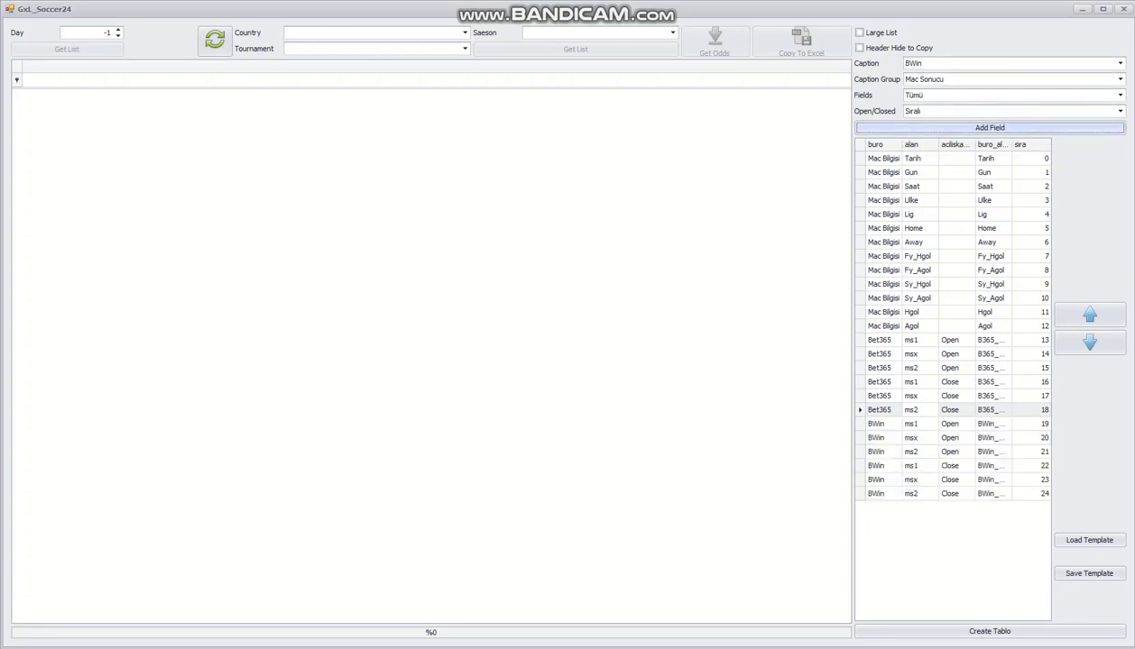
Step: Add all Mac Sonucu fields in Sıralı order for Unibet and for WilliamHill to the field list
left_click(1120, 64)
left_click(992, 105)
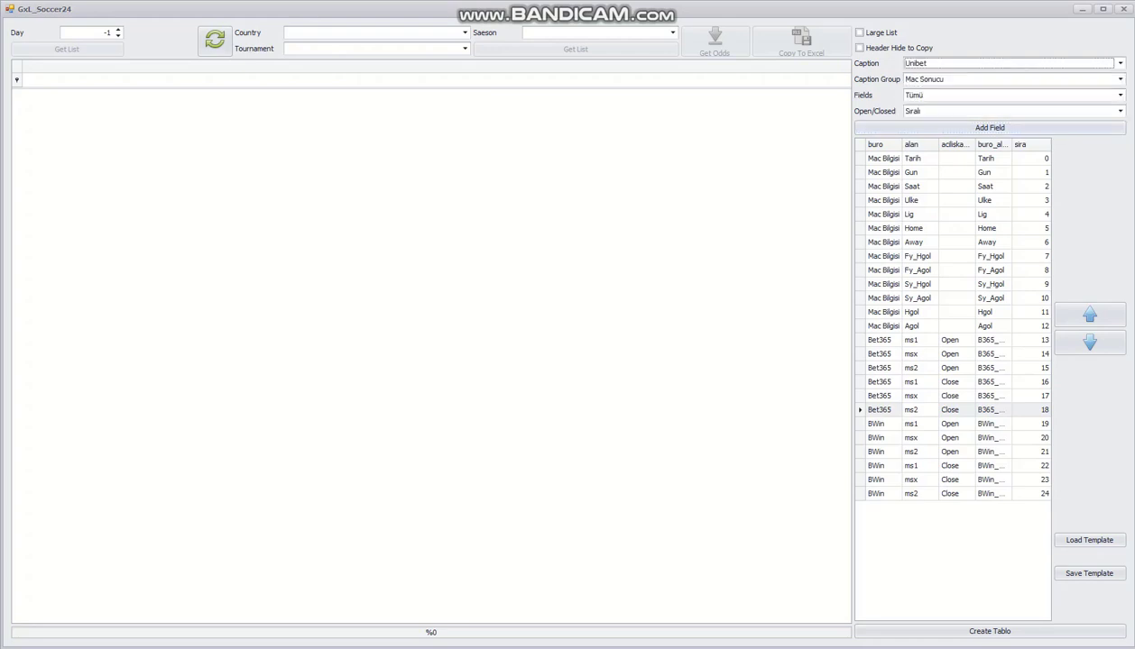
left_click(989, 127)
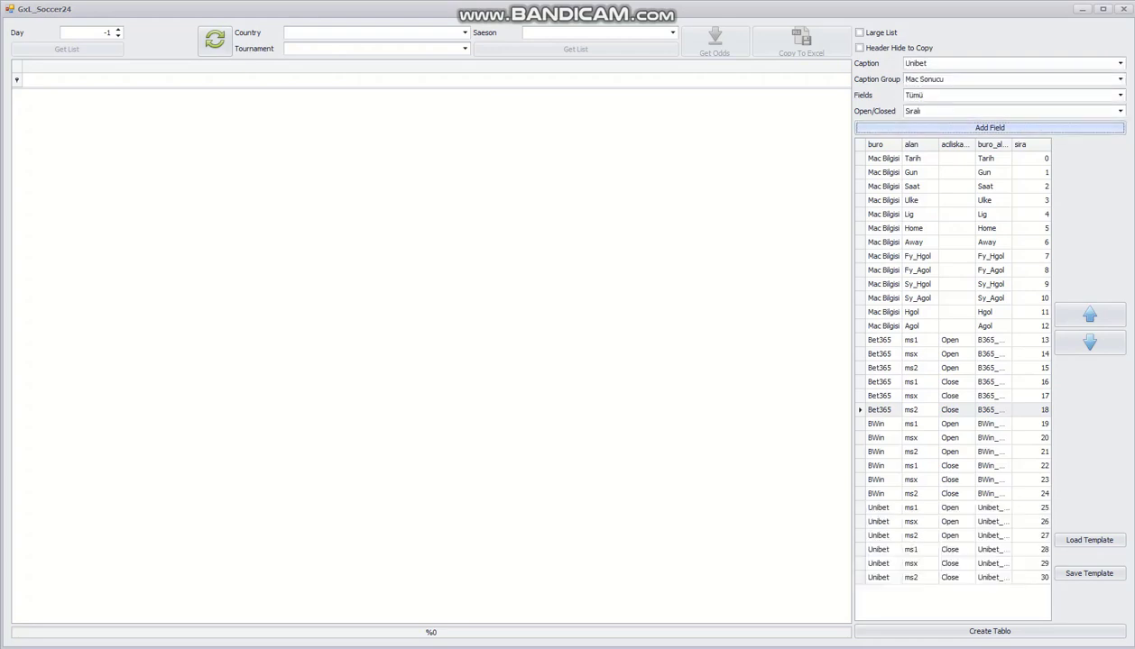
left_click(1119, 63)
left_click(993, 115)
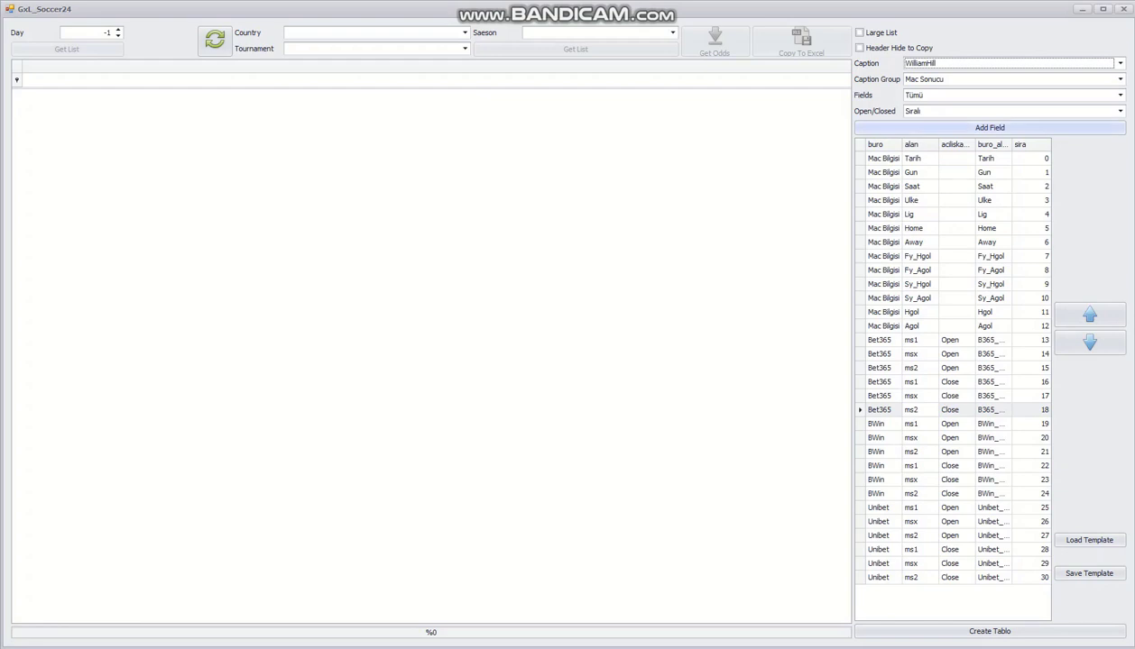
left_click(989, 127)
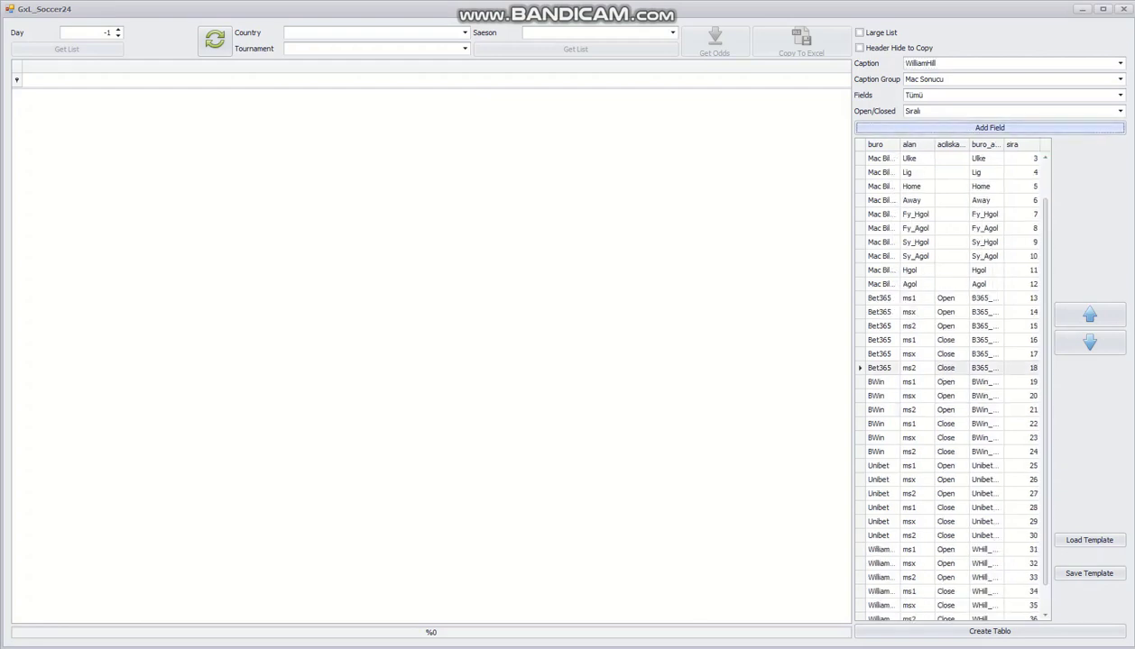
scroll(952, 382, "up", 1)
Step: Add all HT/FT fields (Tümü) for Bet365 to the field list, with Open/Closed set to Yanyana
left_click(1120, 80)
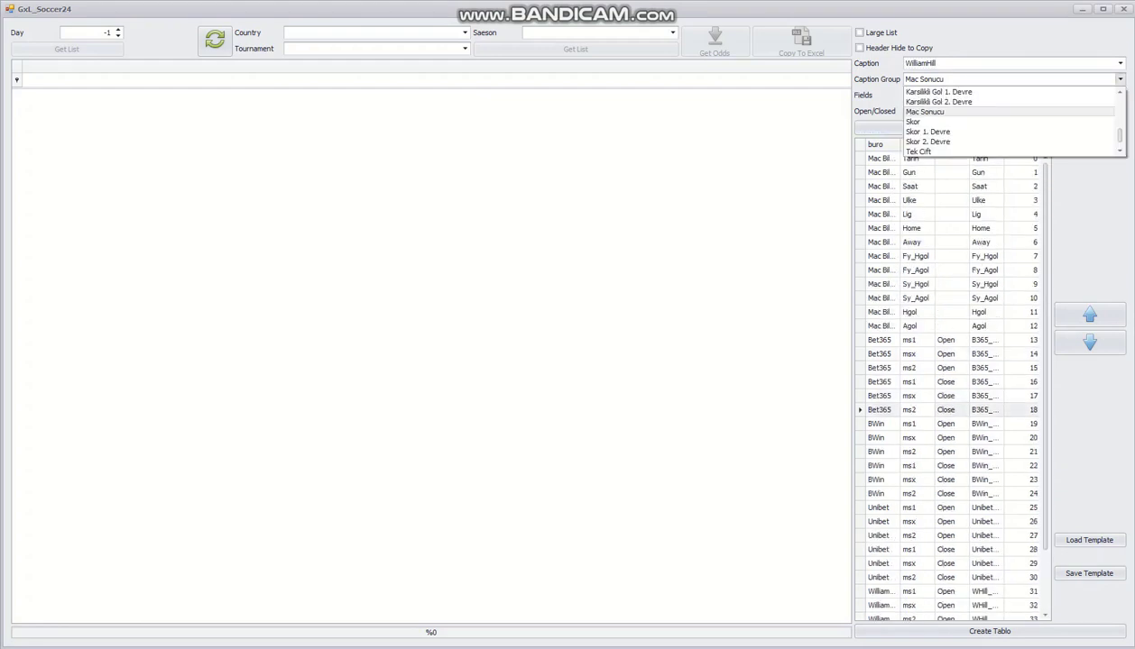
scroll(1010, 121, "down", 1)
scroll(1010, 122, "up", 6)
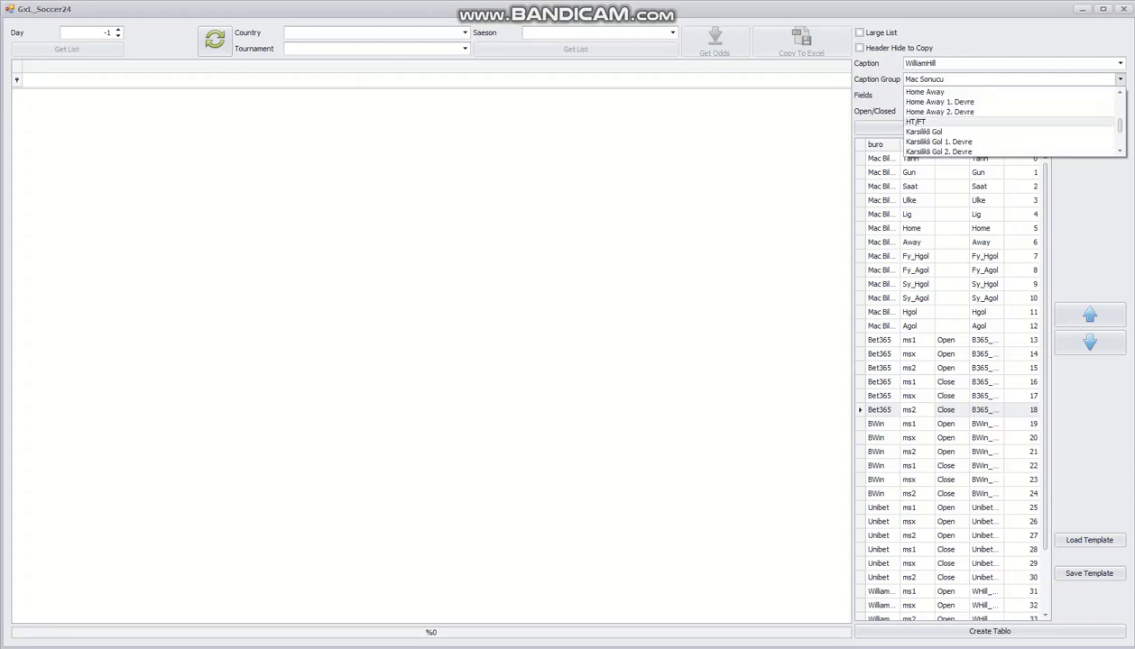
scroll(1010, 121, "up", 1)
scroll(1011, 122, "down", 1)
left_click(1010, 122)
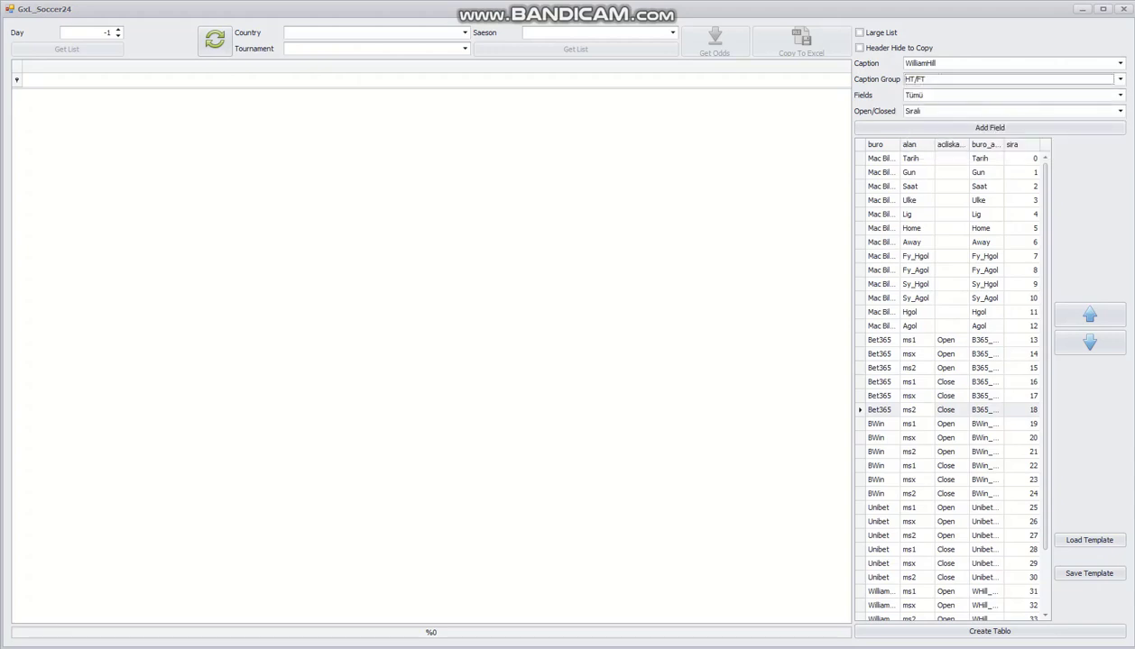
left_click(1119, 63)
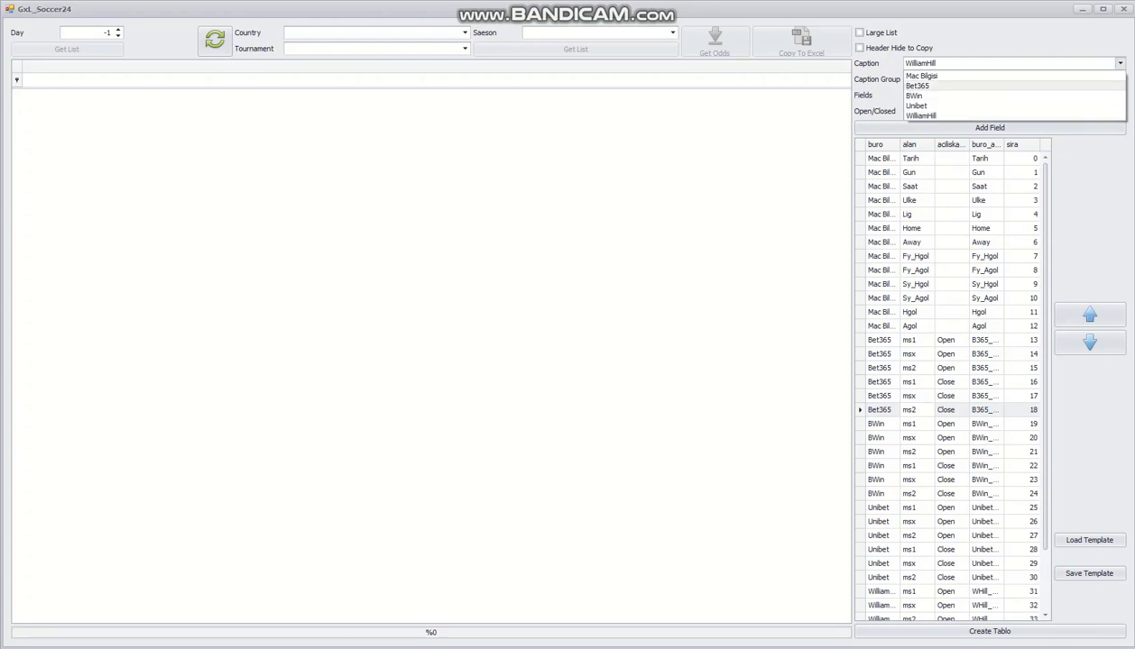
left_click(918, 86)
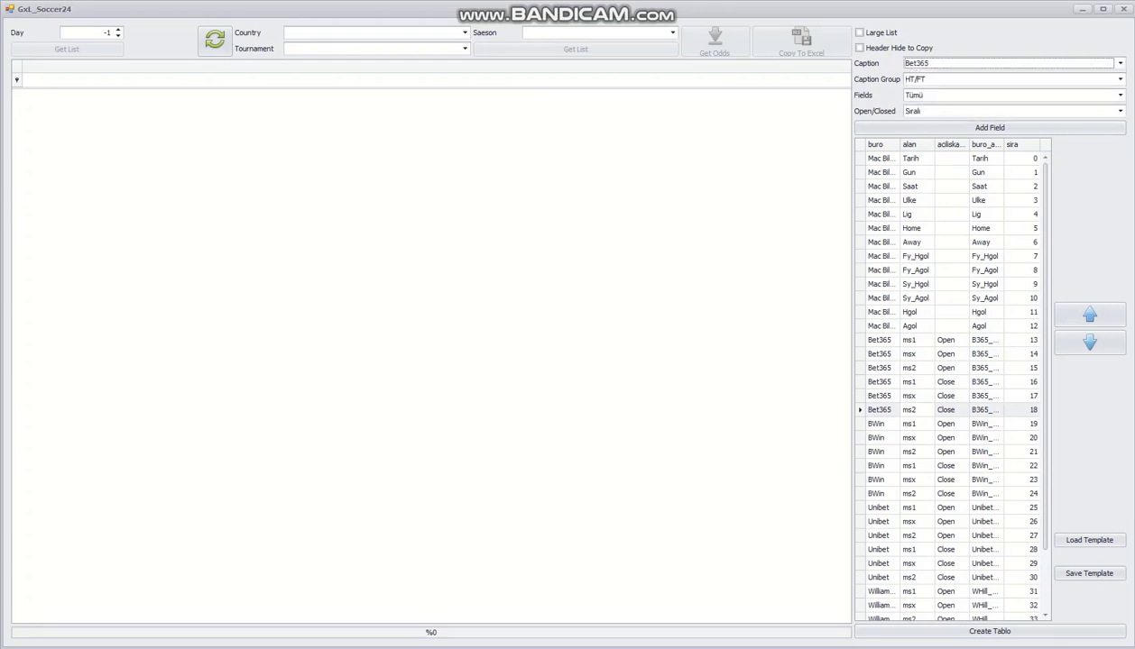
left_click(1119, 110)
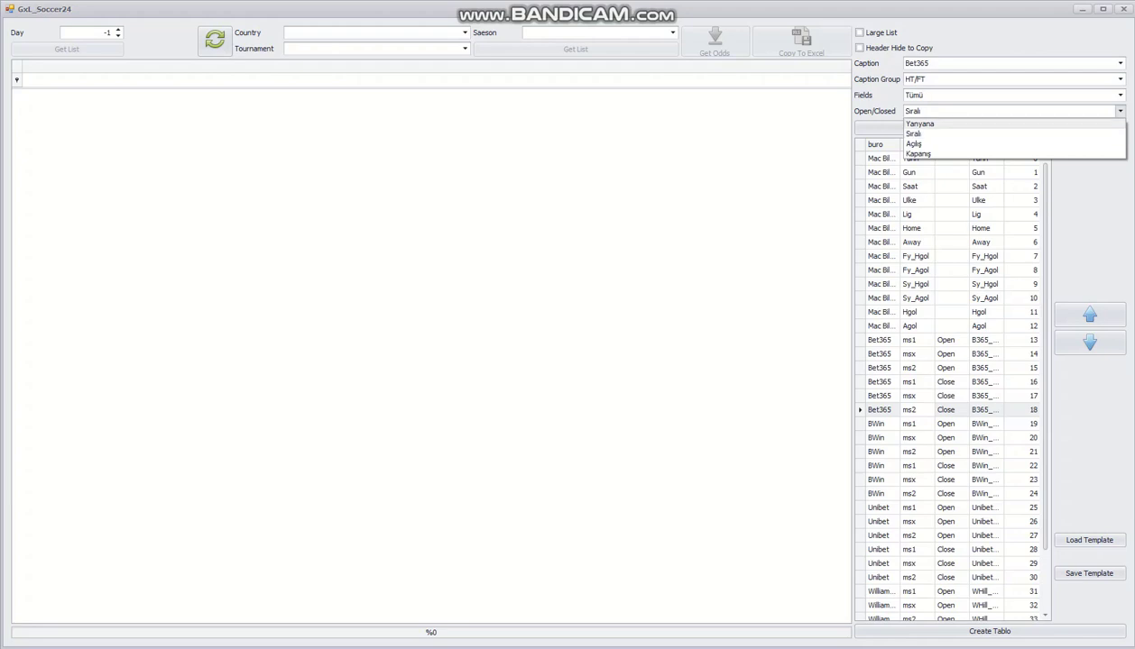
left_click(1011, 124)
left_click(1010, 127)
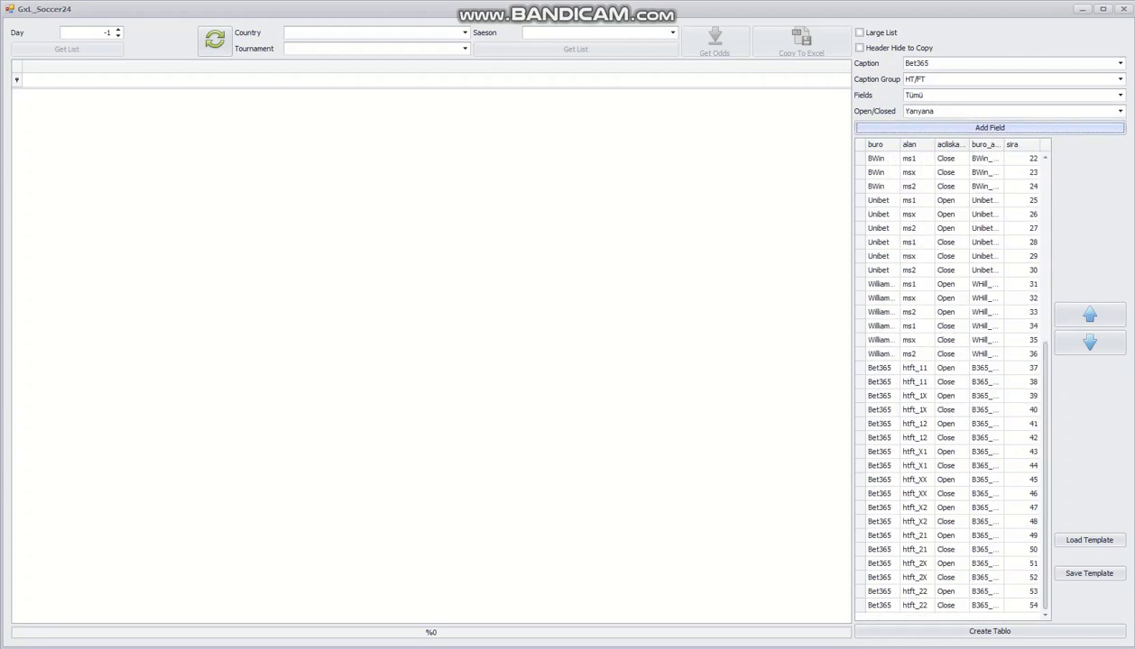
Step: Review how the opening and closing HT/FT rows of Bet365 are ordered in the field list
left_click(914, 382)
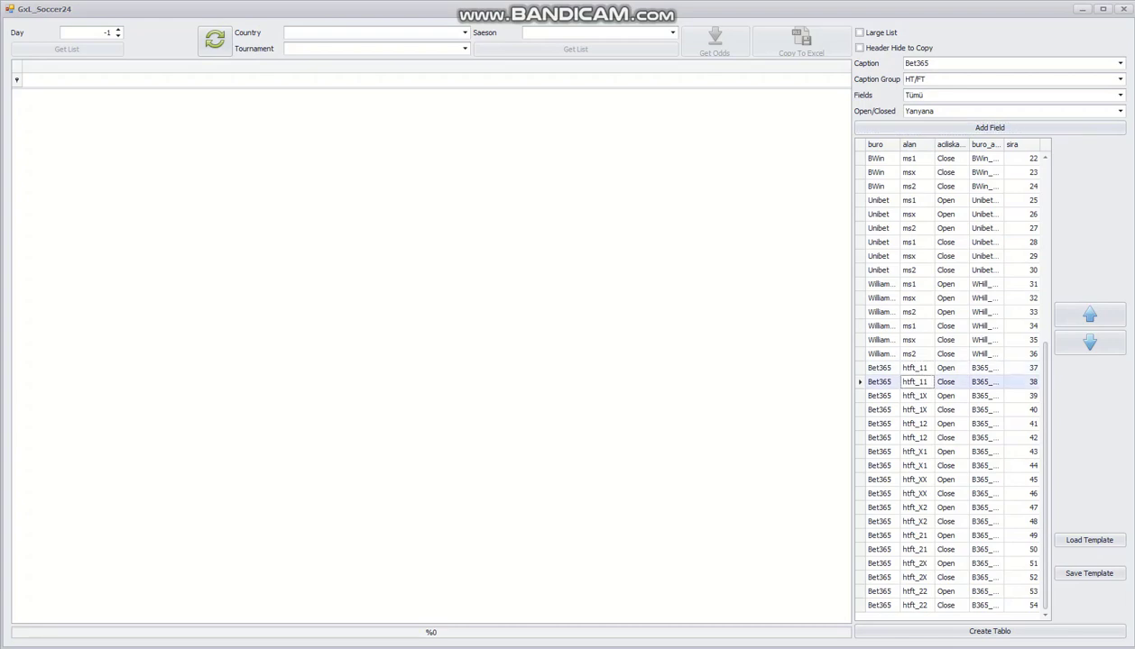
key("Down")
key("Down")
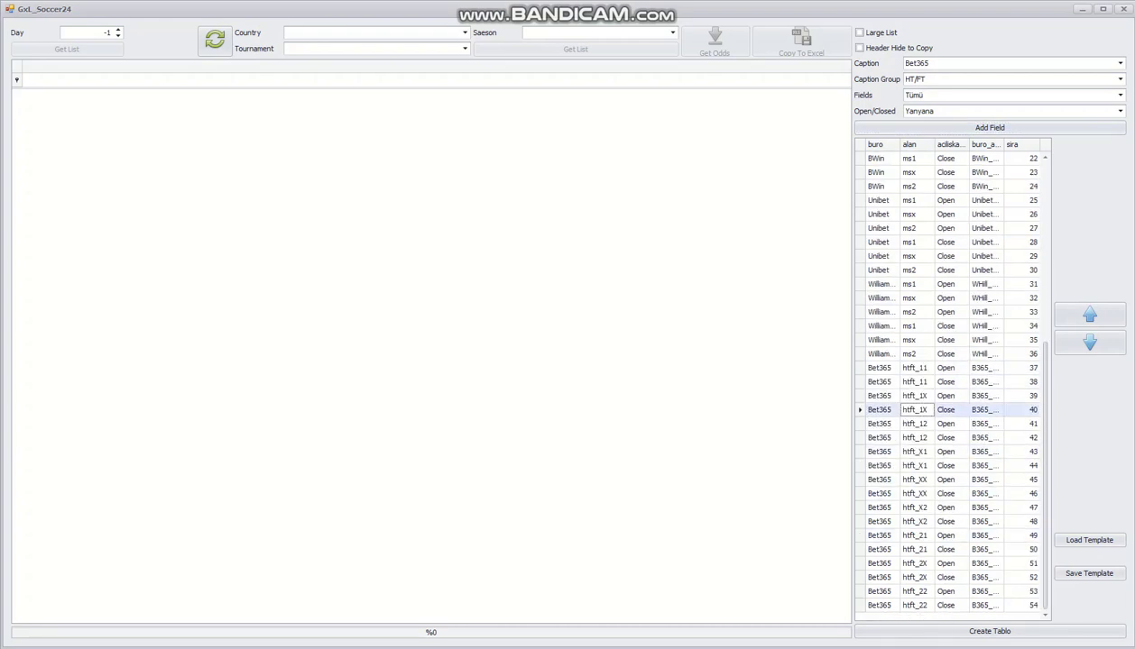
Step: Choose BWin as the caption and Alt Ust as its caption group
left_click(1120, 63)
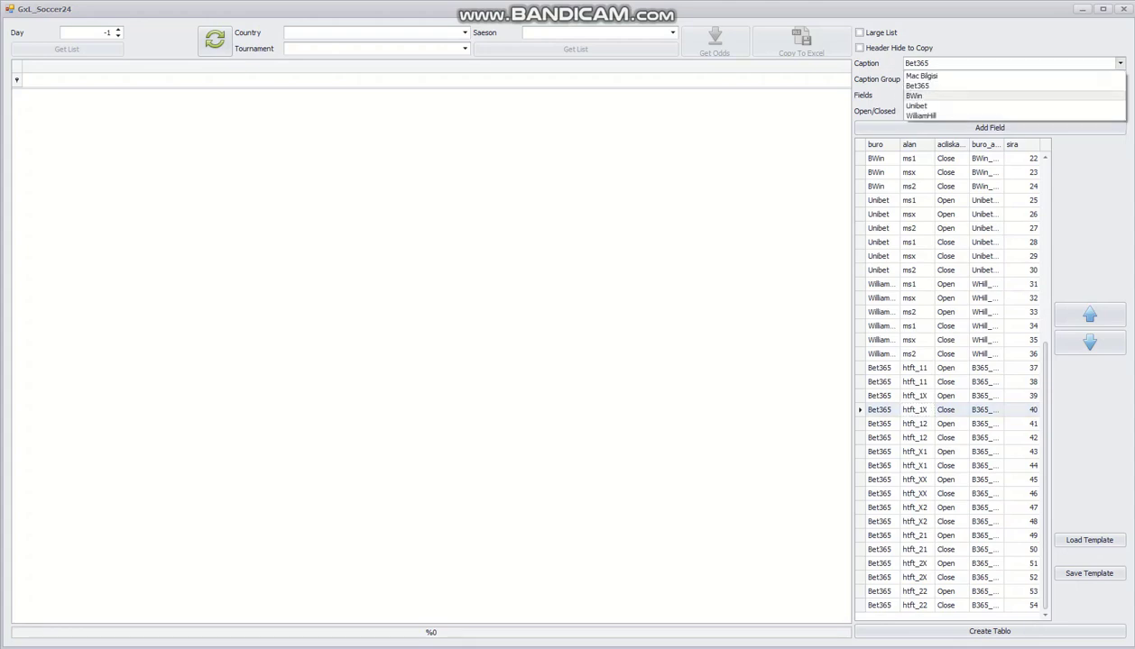
left_click(993, 96)
left_click(1120, 79)
scroll(1010, 122, "up", 2)
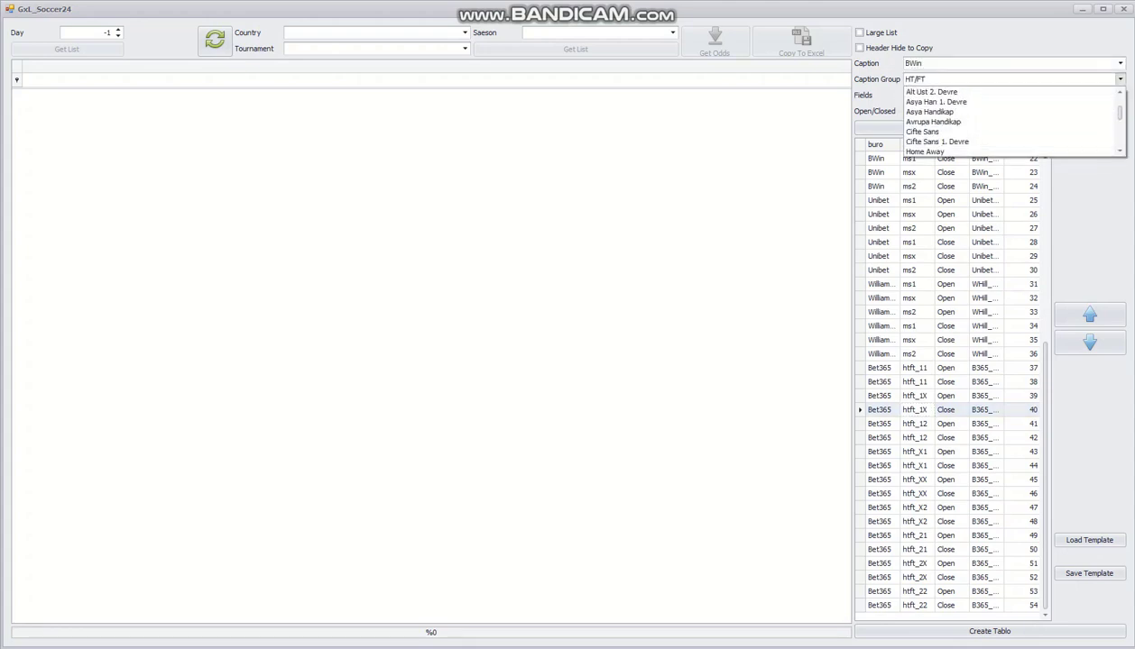
scroll(1010, 122, "up", 2)
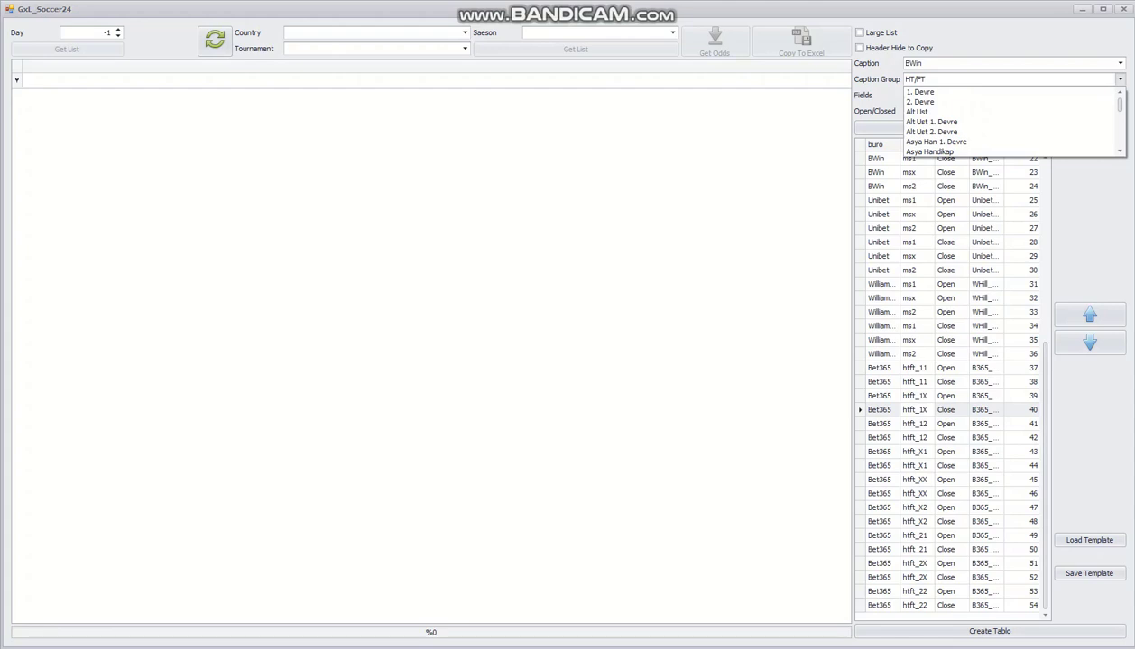
scroll(1011, 122, "down", 1)
scroll(1010, 122, "up", 1)
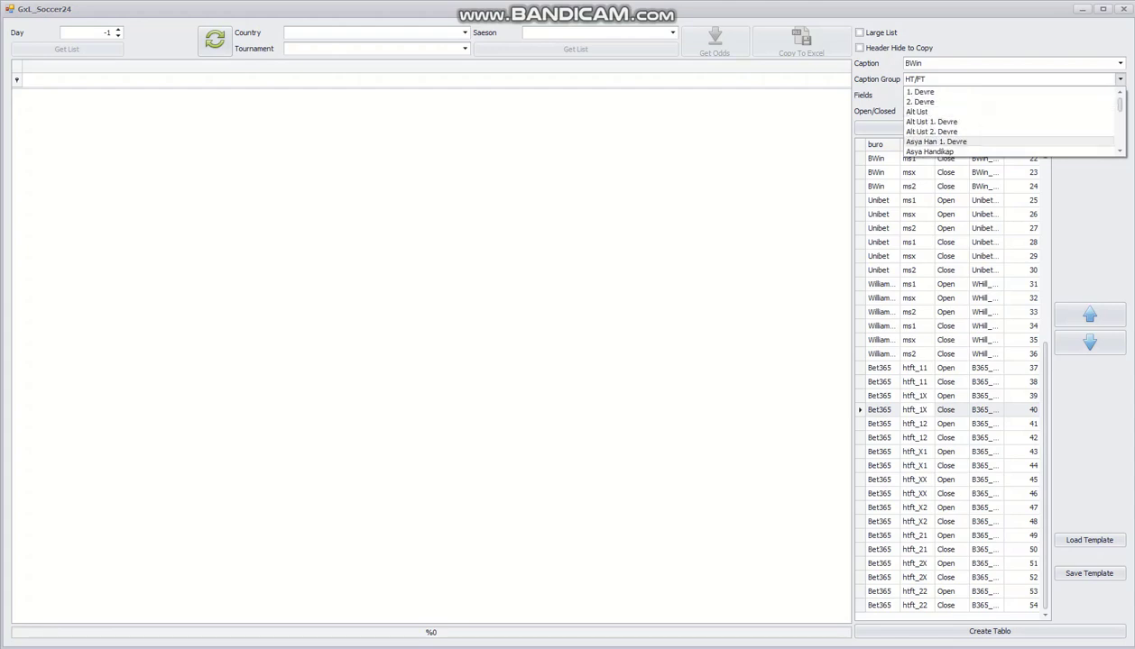
left_click(992, 112)
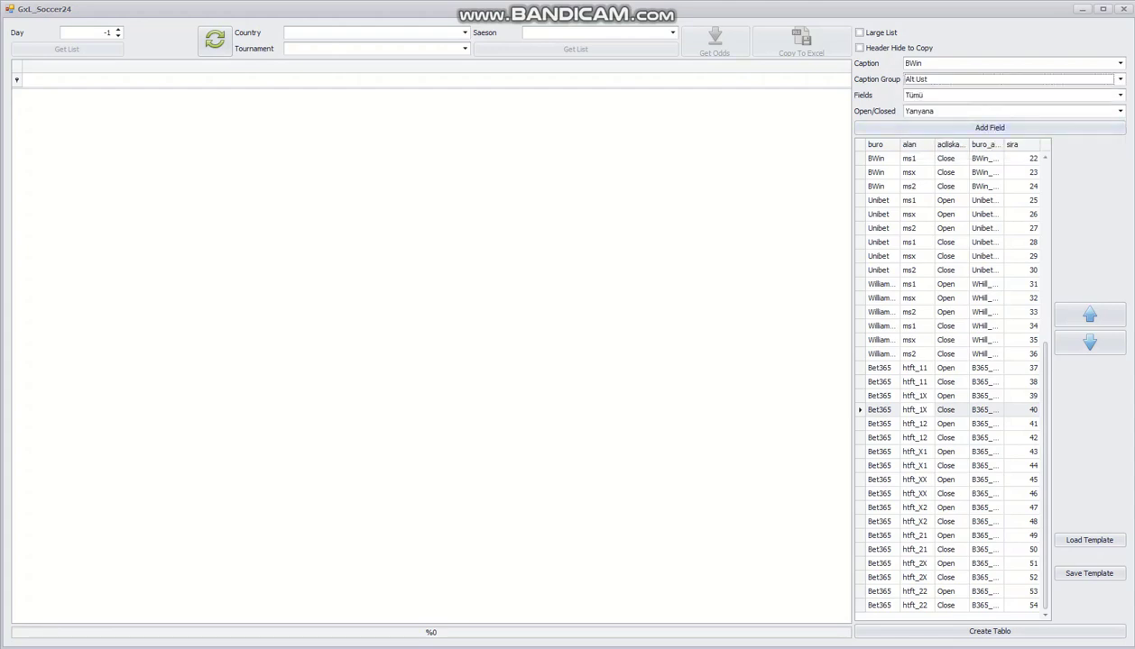
Step: Add all Alt Ust fields (Tümü) for BWin to the field list in Yanyana order
left_click(1119, 95)
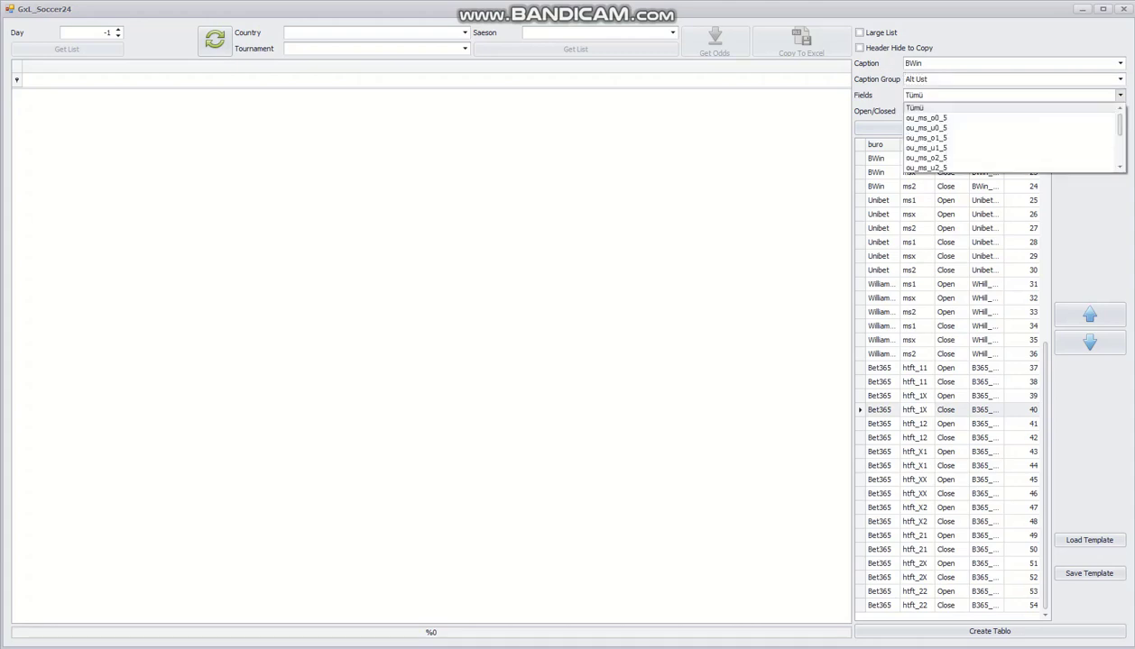
scroll(1010, 135, "down", 3)
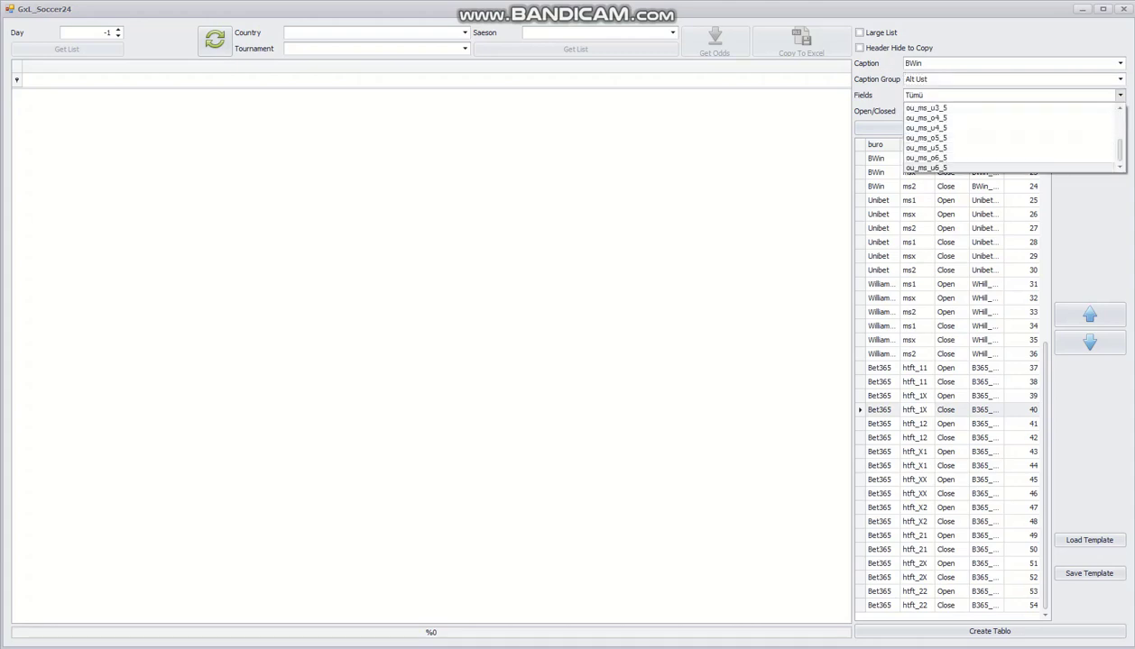
scroll(1010, 136, "up", 1)
scroll(1010, 137, "up", 1)
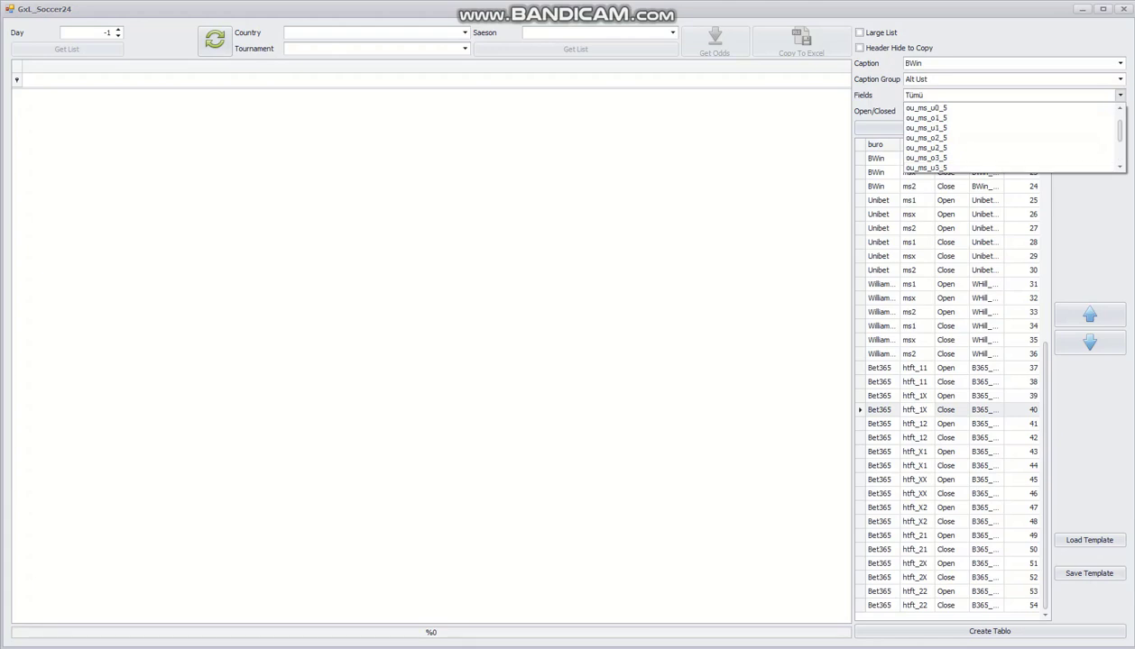
scroll(1011, 137, "up", 1)
left_click(992, 107)
left_click(989, 128)
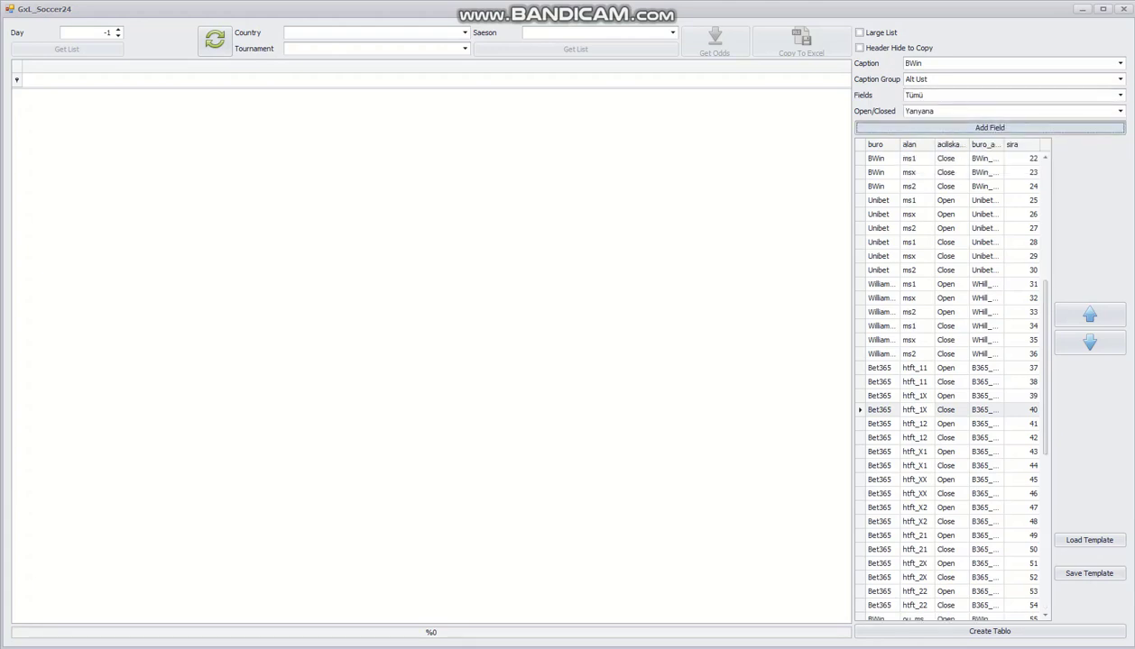
scroll(952, 388, "down", 10)
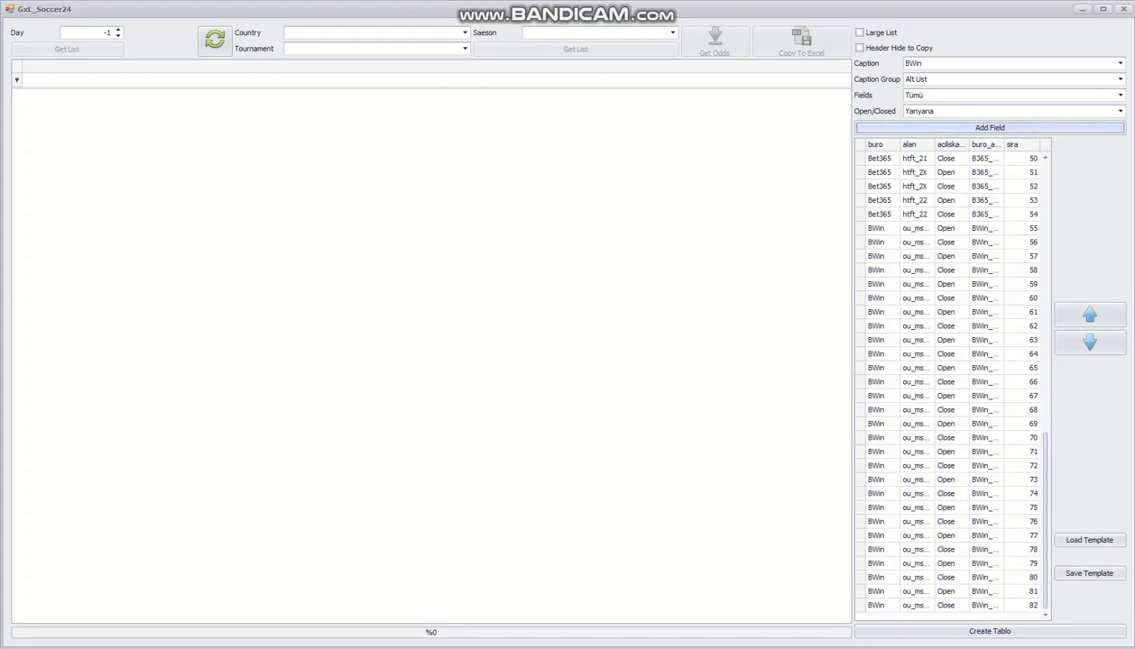
Step: Add all Home Away 1. Devre fields for Unibet to the field list, with Open/Closed set to Açılış
left_click(1119, 64)
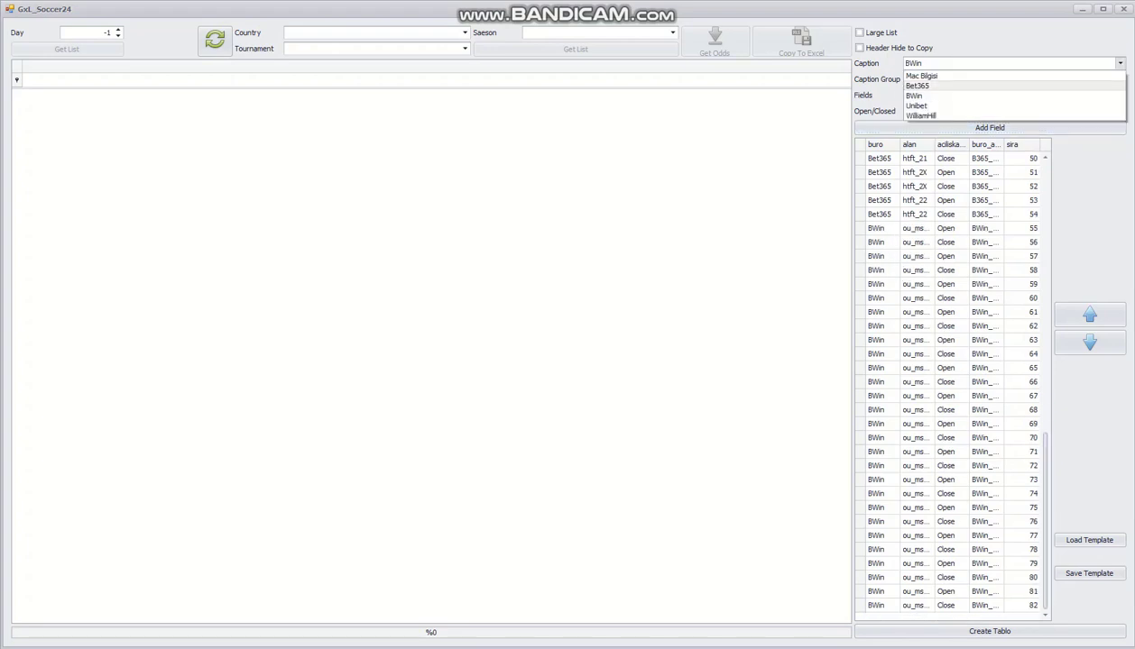
left_click(916, 106)
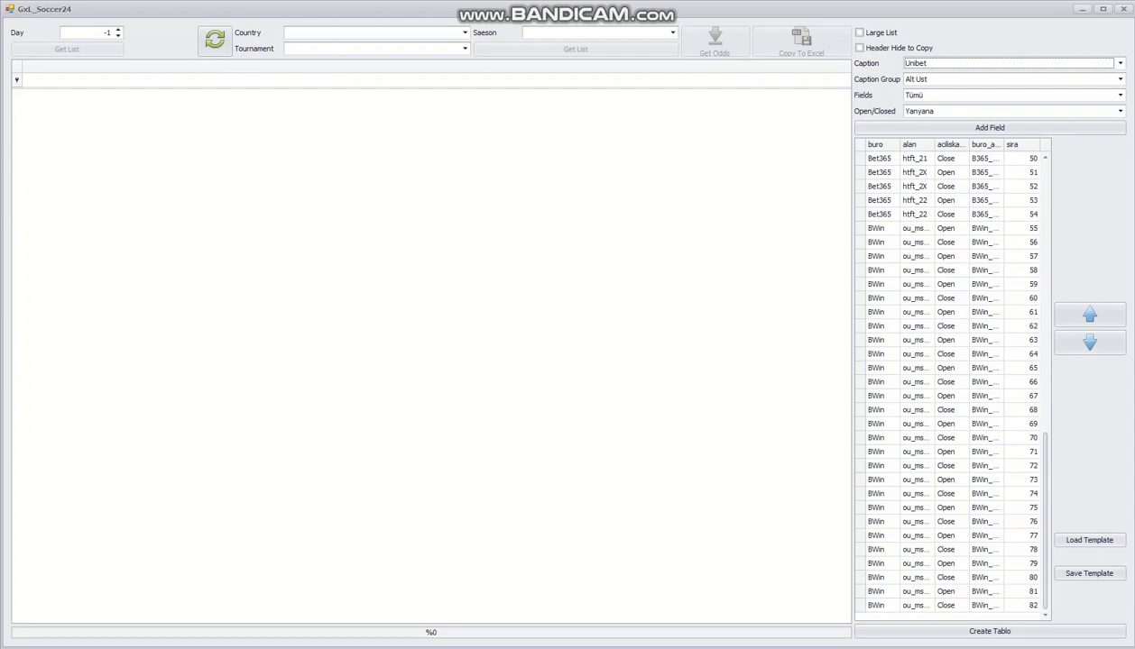
left_click(1120, 111)
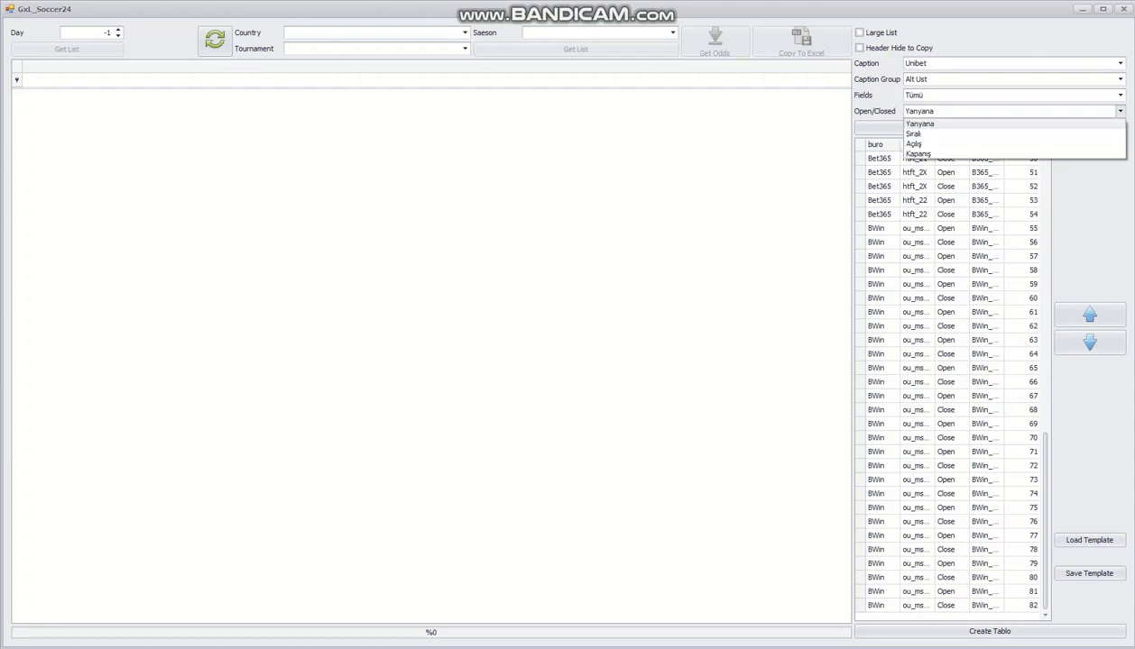
left_click(914, 144)
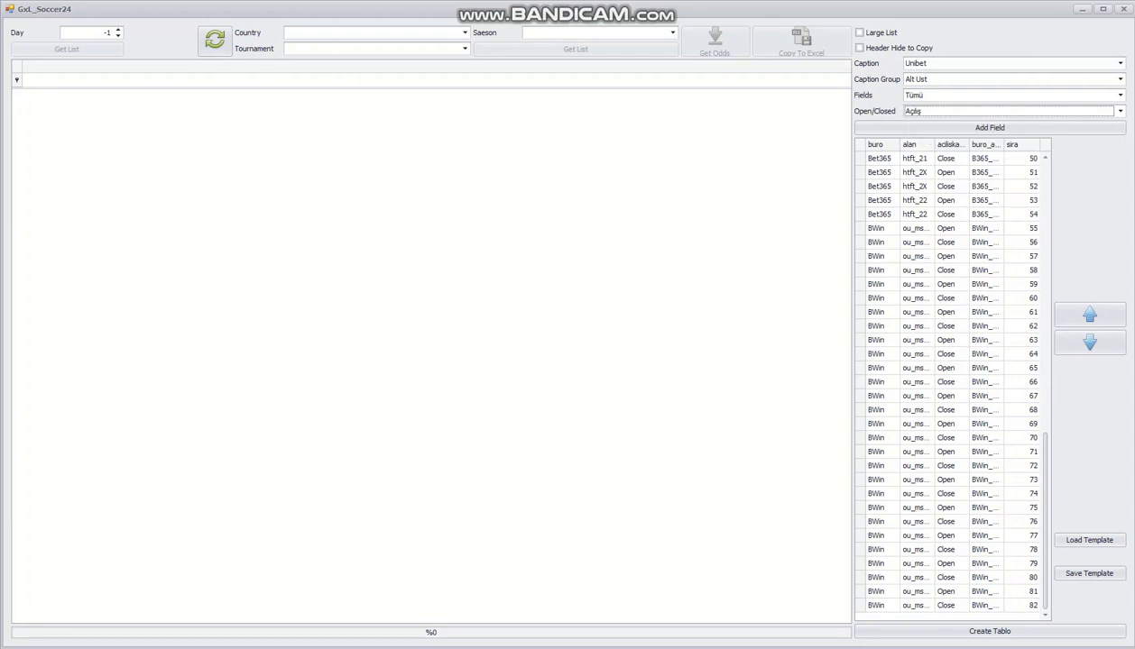
left_click(1119, 79)
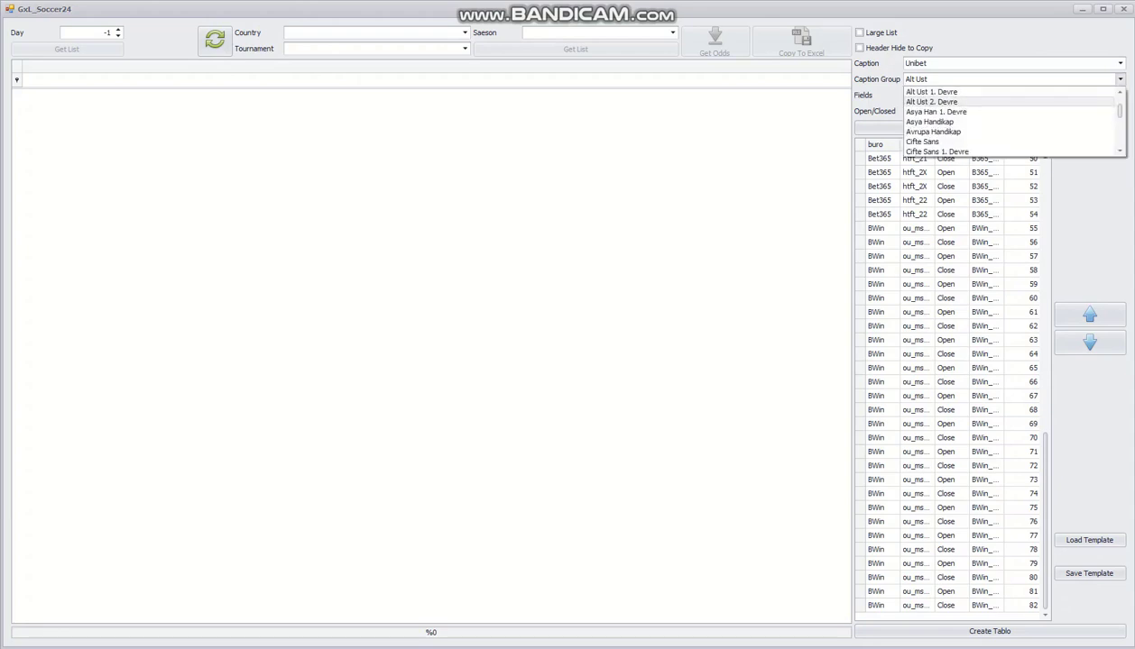
scroll(1010, 122, "down", 1)
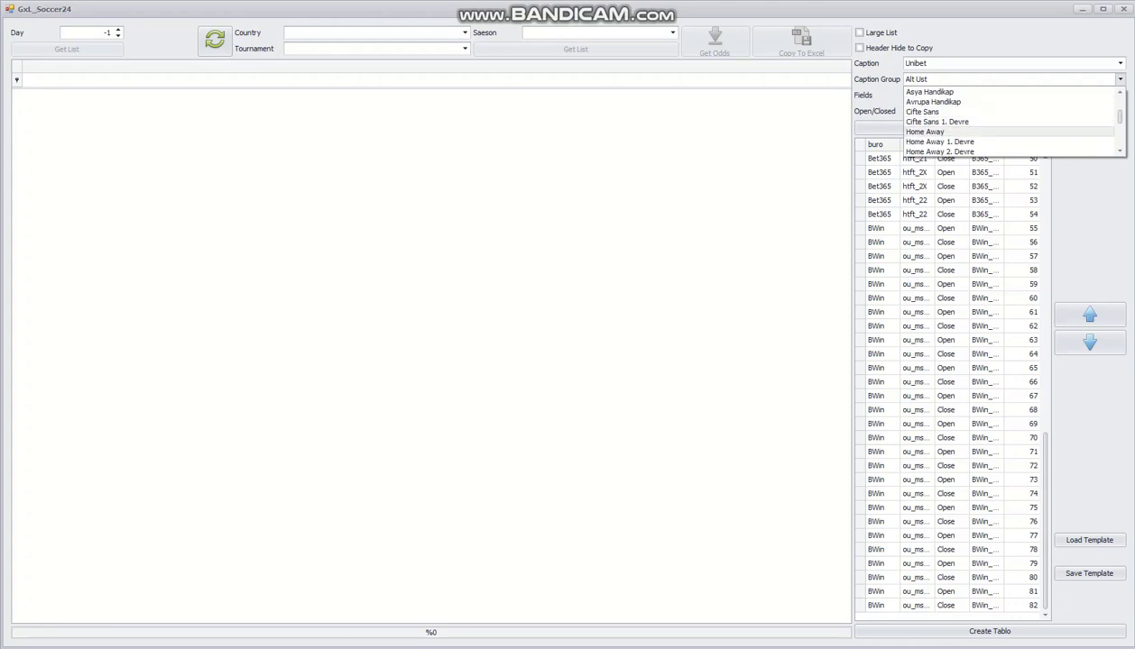
left_click(939, 142)
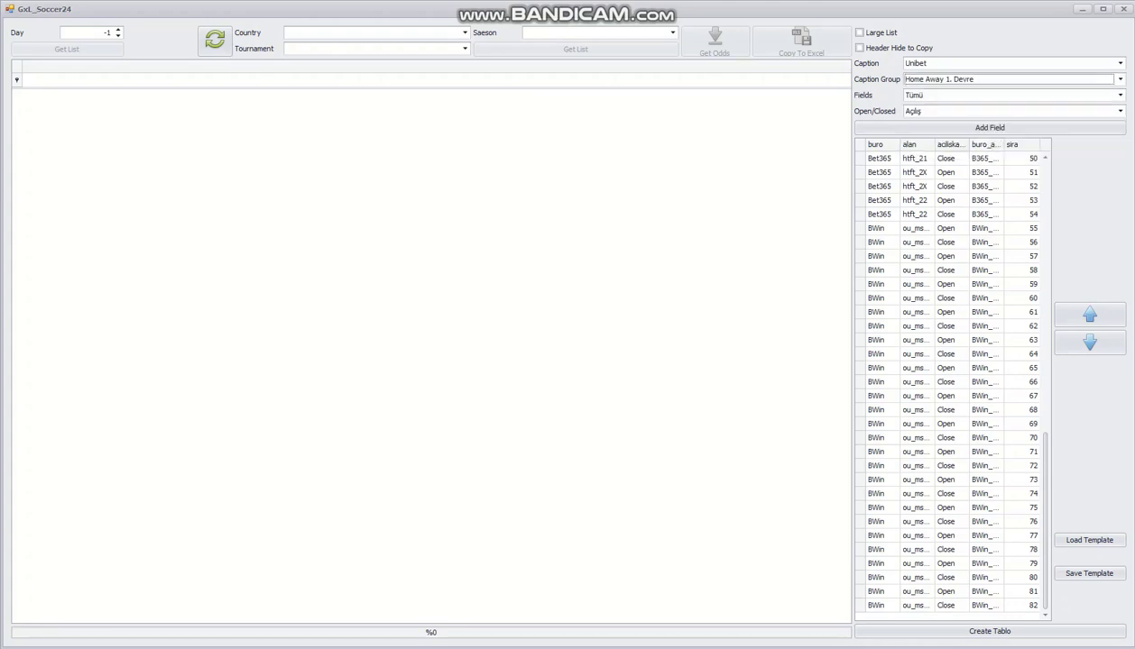
left_click(989, 128)
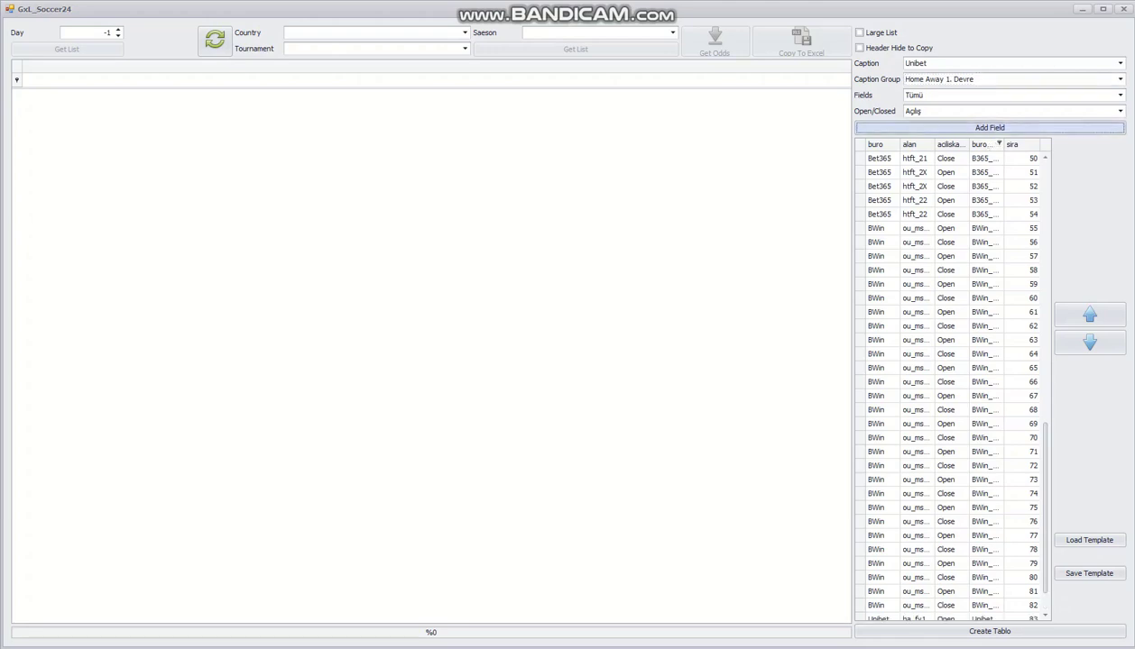
Step: Compare the opening-only ha_fy1 and ha_fy2 rows of Unibet with the BWin opening and closing rows above them
left_click(945, 591)
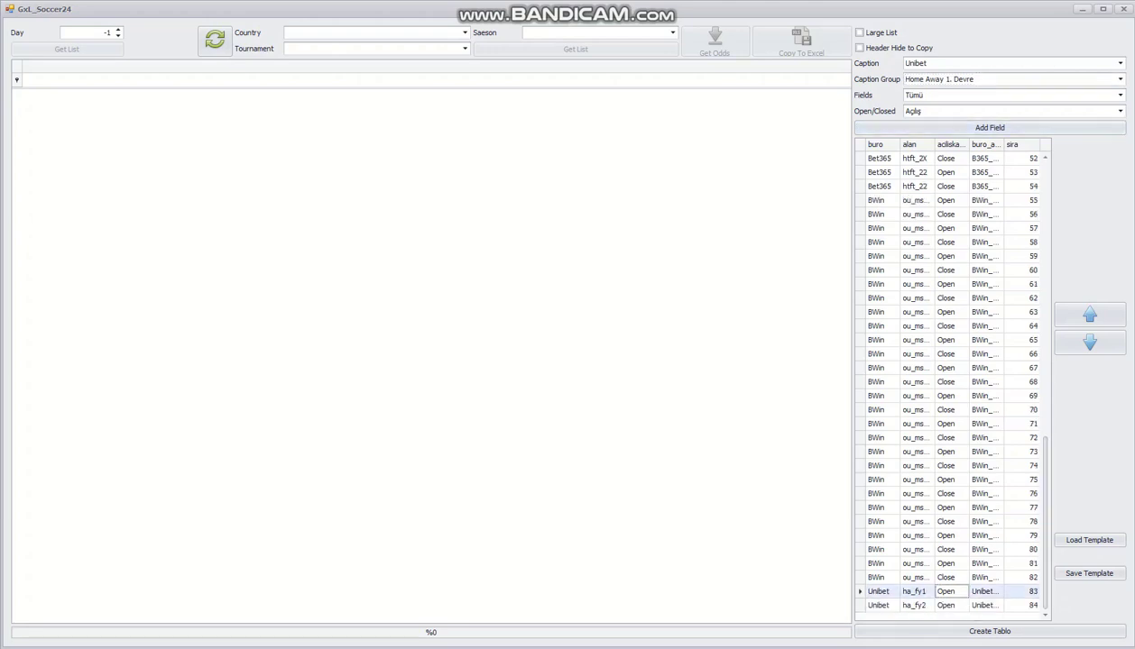
left_click(946, 605)
left_click(915, 592)
left_click(945, 592)
left_click(945, 577)
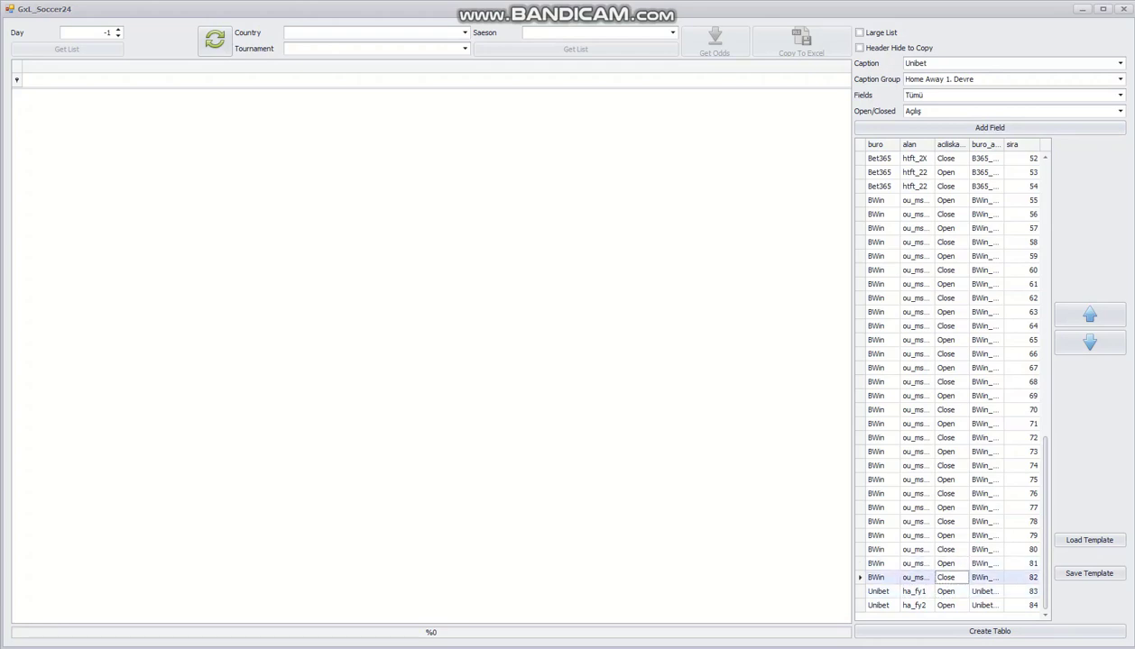
left_click(945, 564)
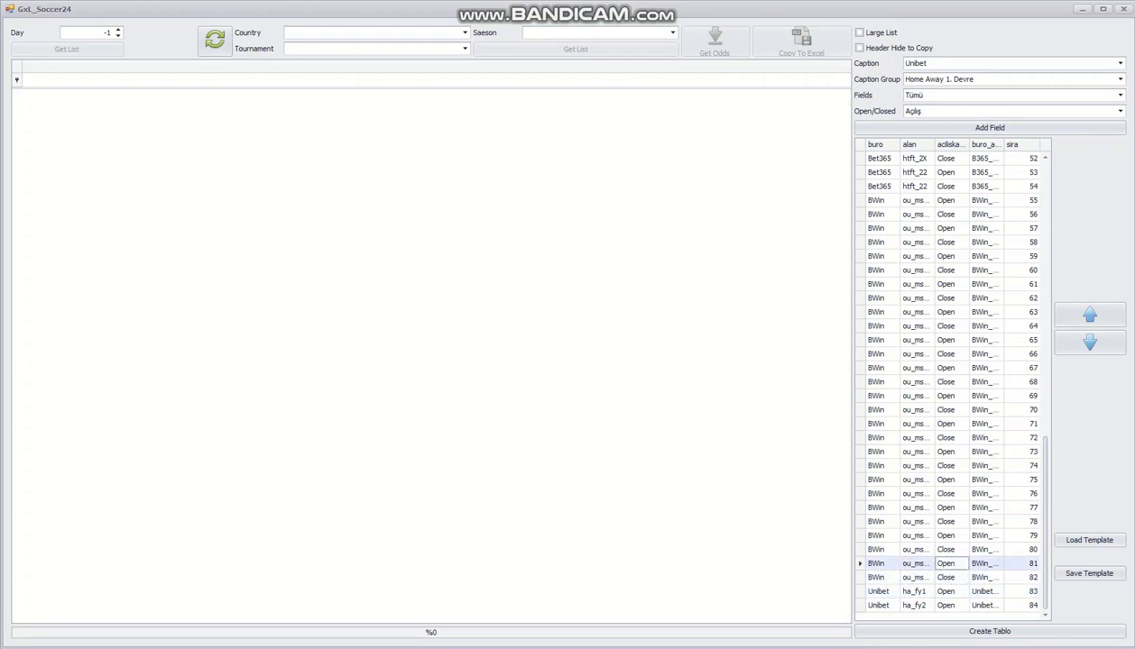
left_click(945, 606)
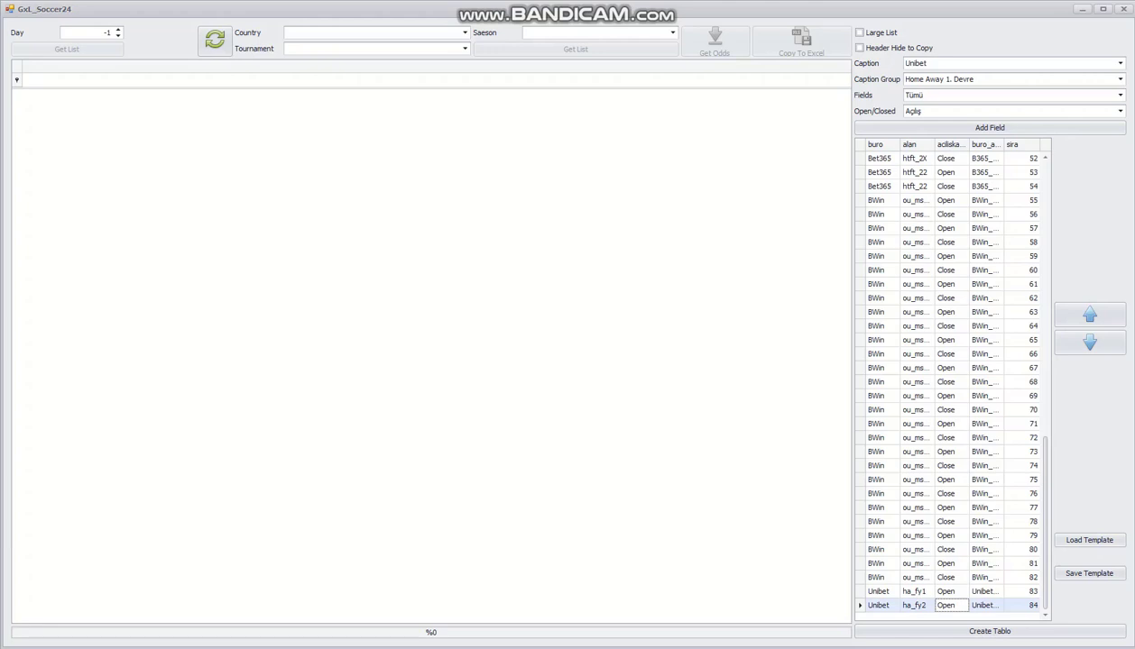
Step: Choose Bet365 as the caption and Skor as its caption group, with Open/Closed set to Açılış
left_click(1119, 80)
scroll(1010, 122, "down", 3)
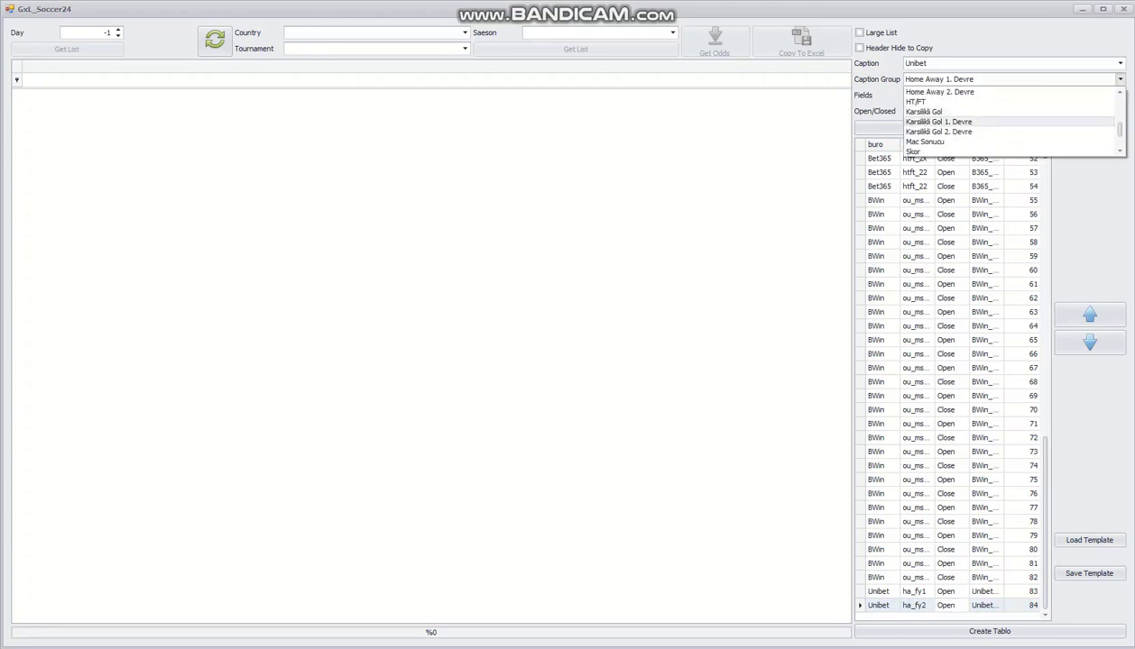
scroll(1010, 122, "down", 2)
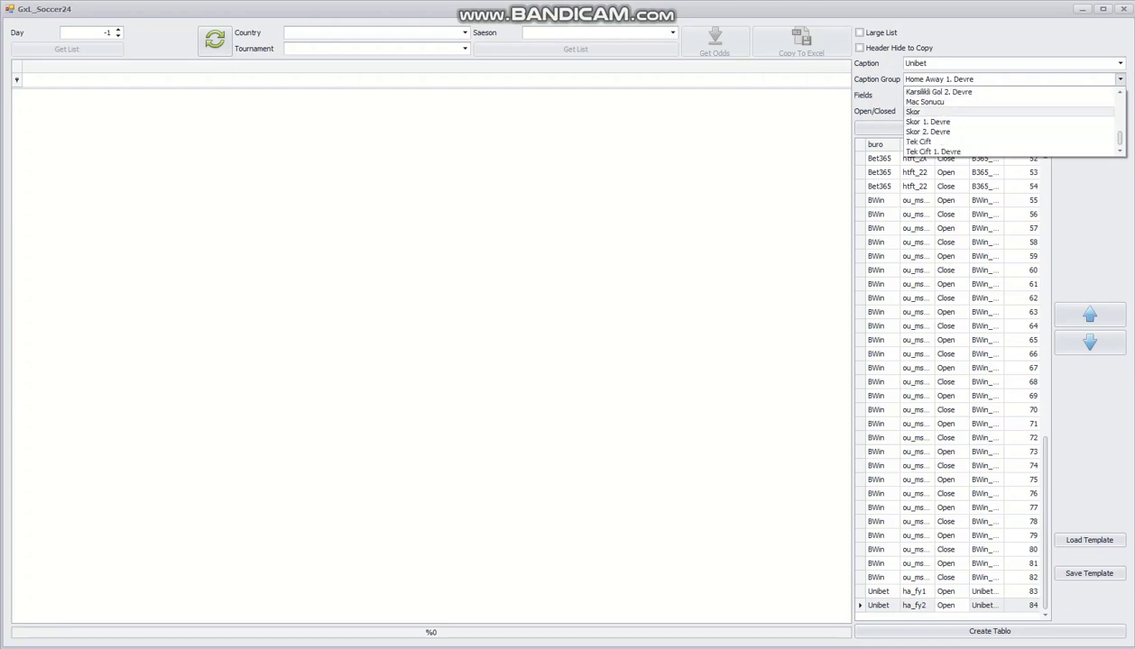
left_click(925, 112)
left_click(1121, 63)
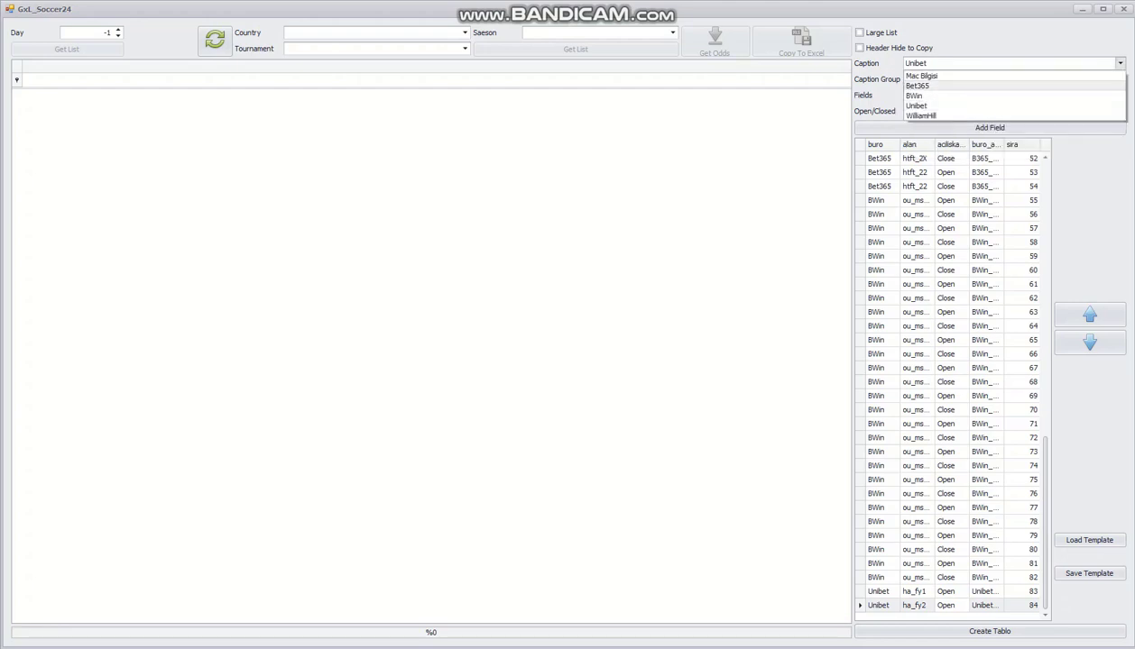
left_click(922, 85)
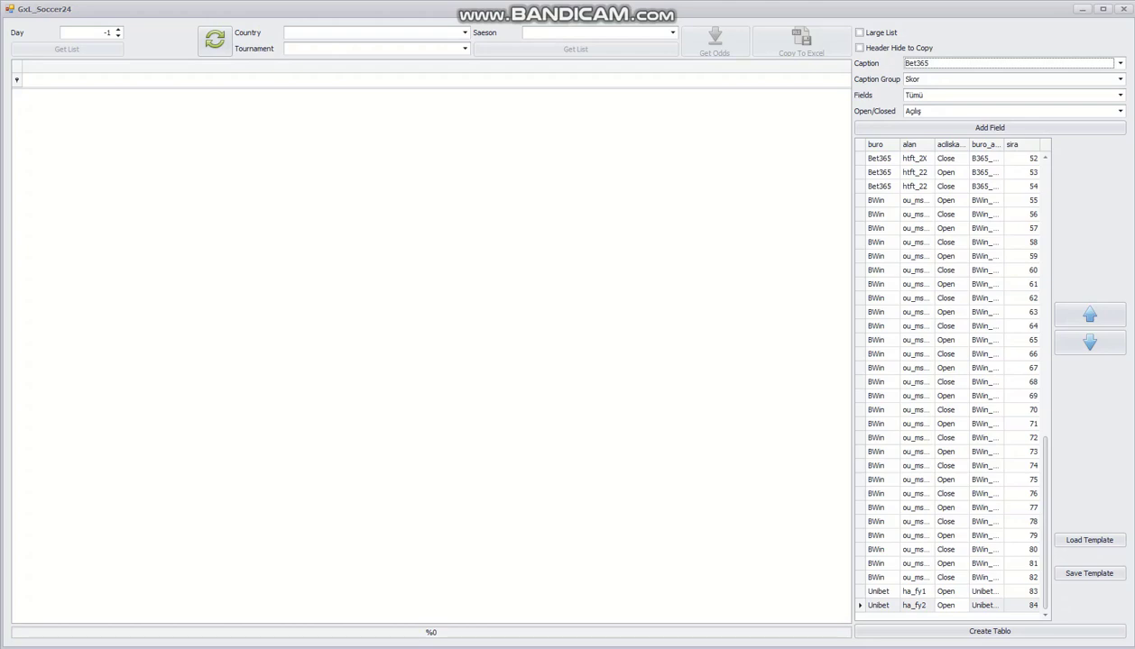
left_click(1120, 110)
left_click(920, 129)
Step: Add the single score field cs_ms_1_0 of Bet365 to the field list and select its new row
left_click(1120, 94)
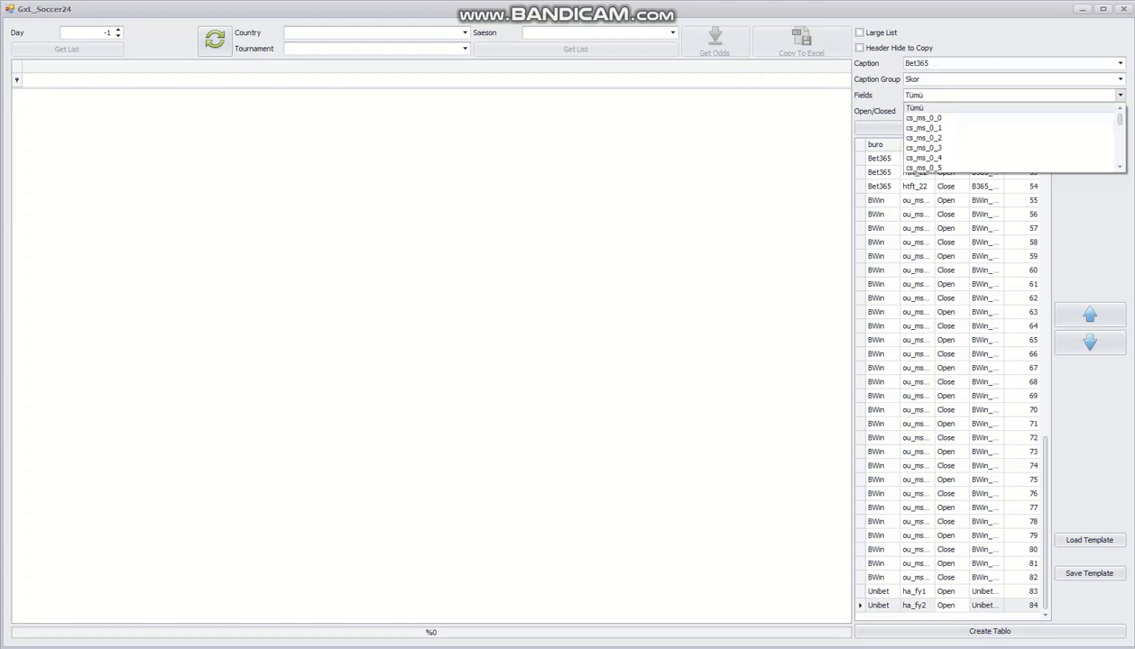
scroll(1010, 137, "down", 3)
scroll(1011, 137, "up", 3)
scroll(1011, 137, "down", 1)
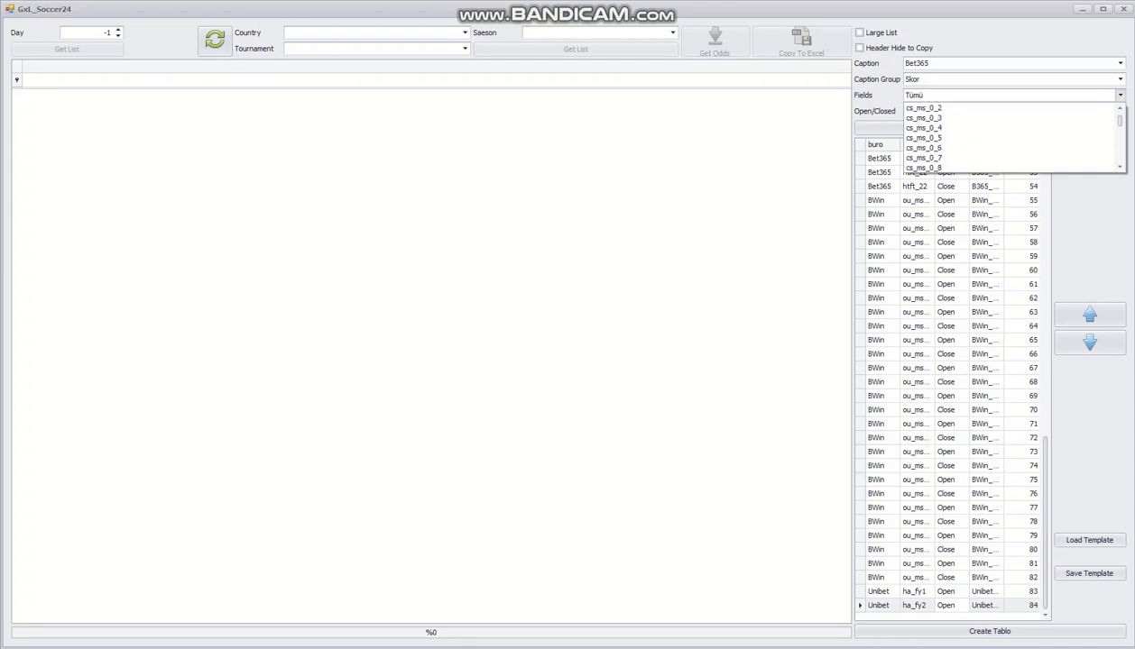
scroll(1010, 137, "down", 4)
left_click(1010, 144)
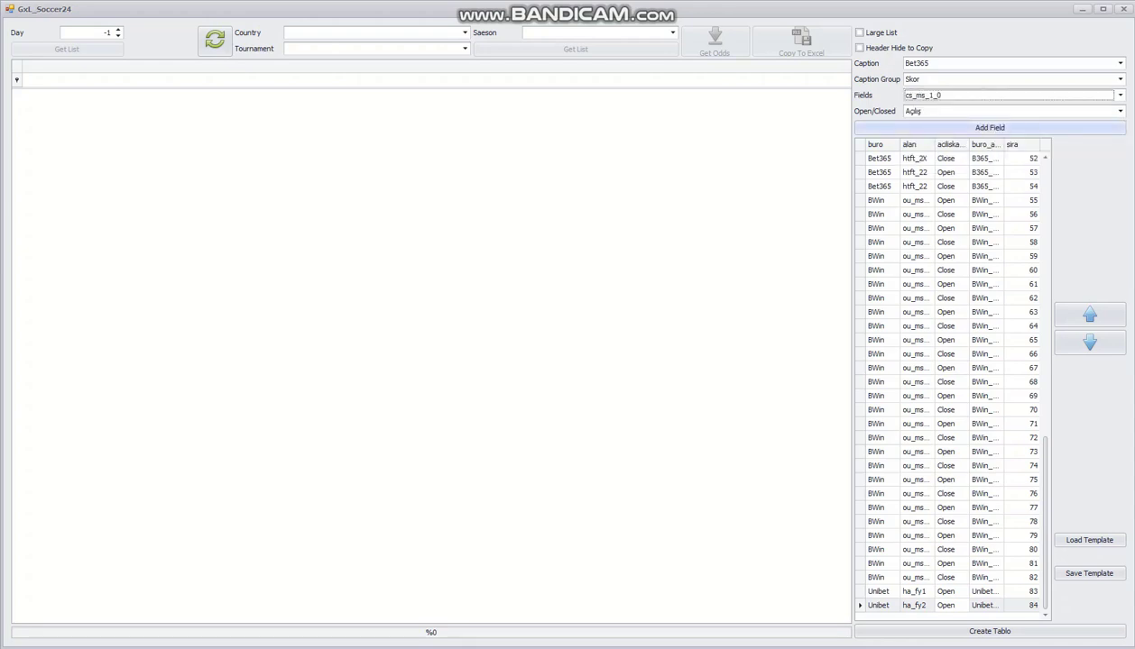
left_click(989, 128)
left_click_drag(1045, 541, 1045, 563)
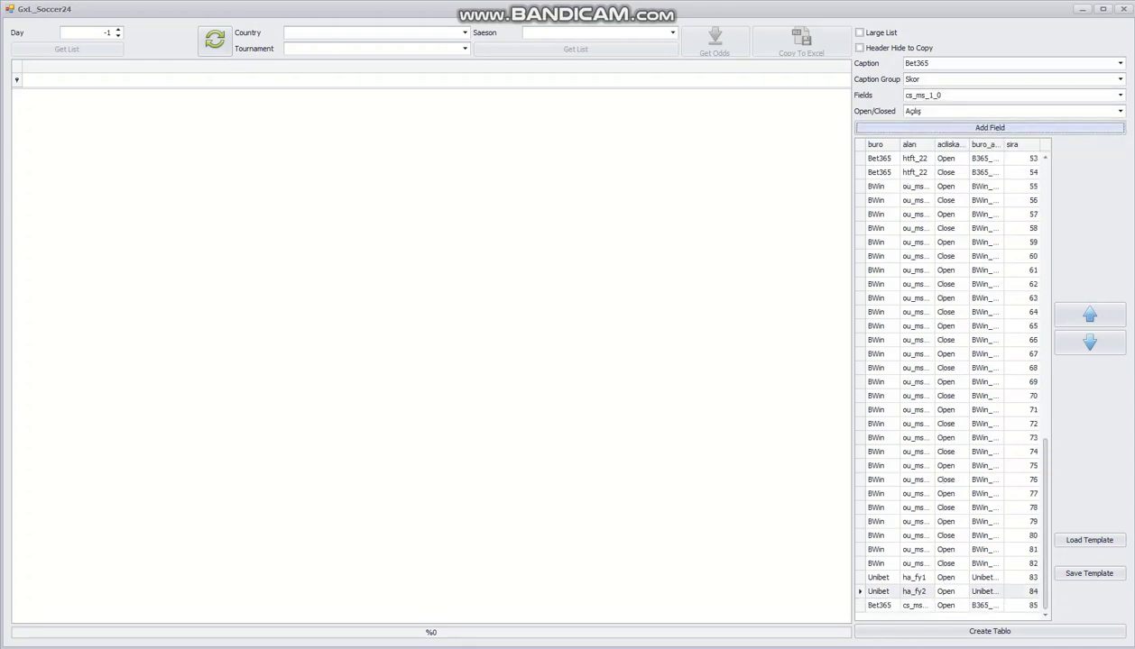
left_click(951, 605)
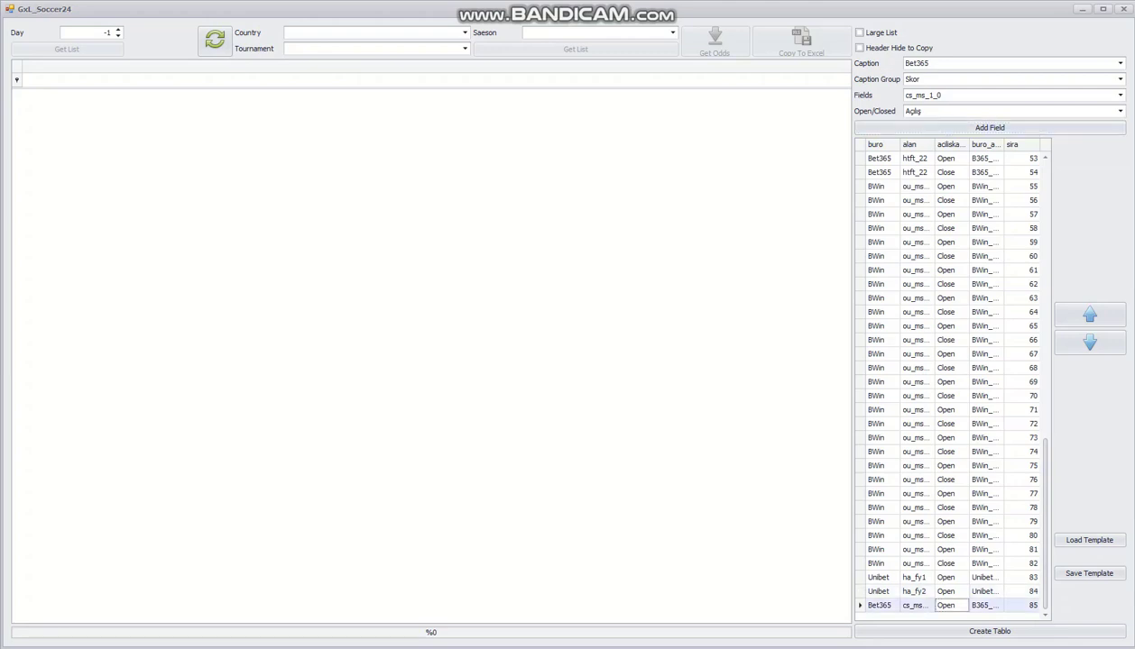
Step: Add the Bet365 score field cs_ms_2_0 to the field list
left_click(1119, 94)
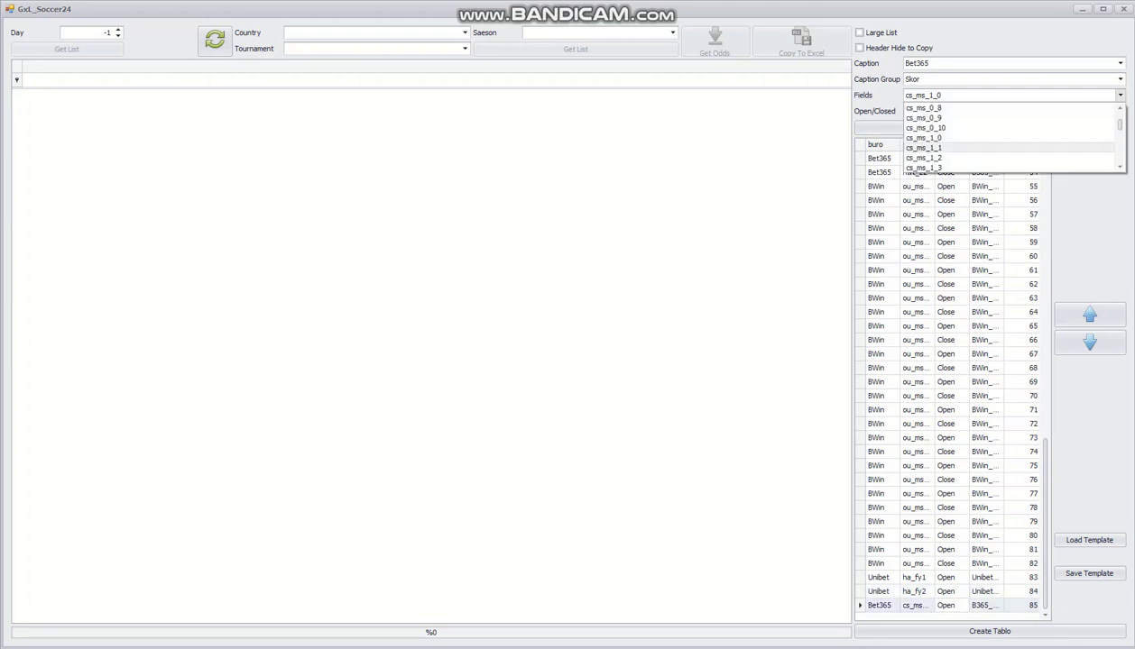
left_click(924, 147)
left_click(1120, 94)
scroll(1014, 138, "down", 1)
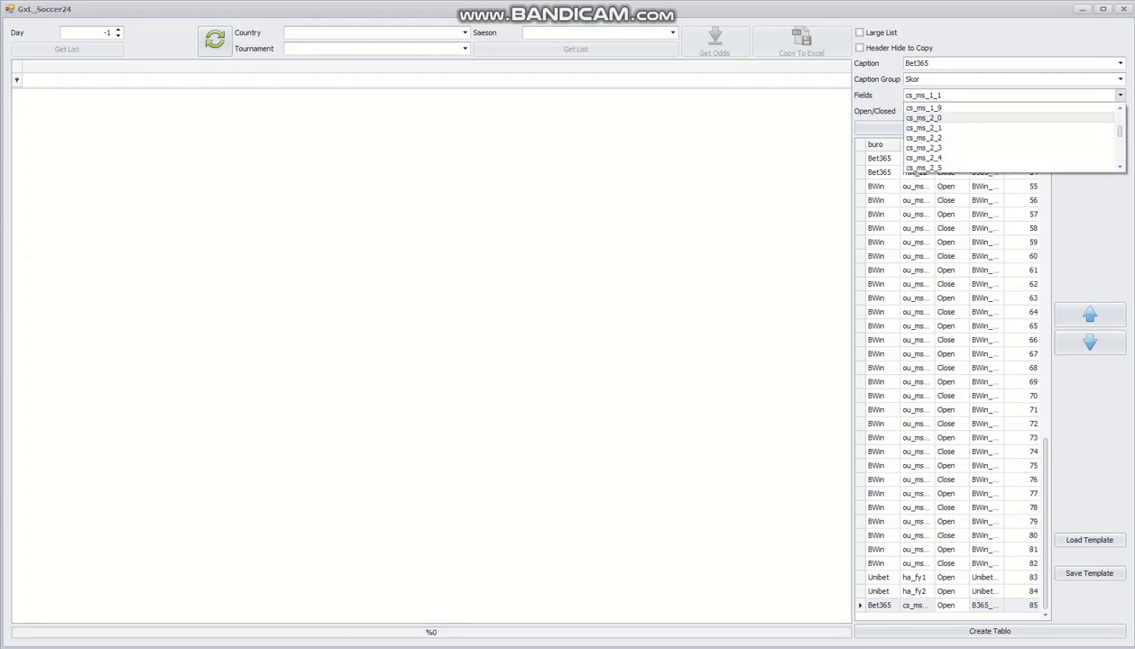
left_click(924, 117)
left_click(1101, 126)
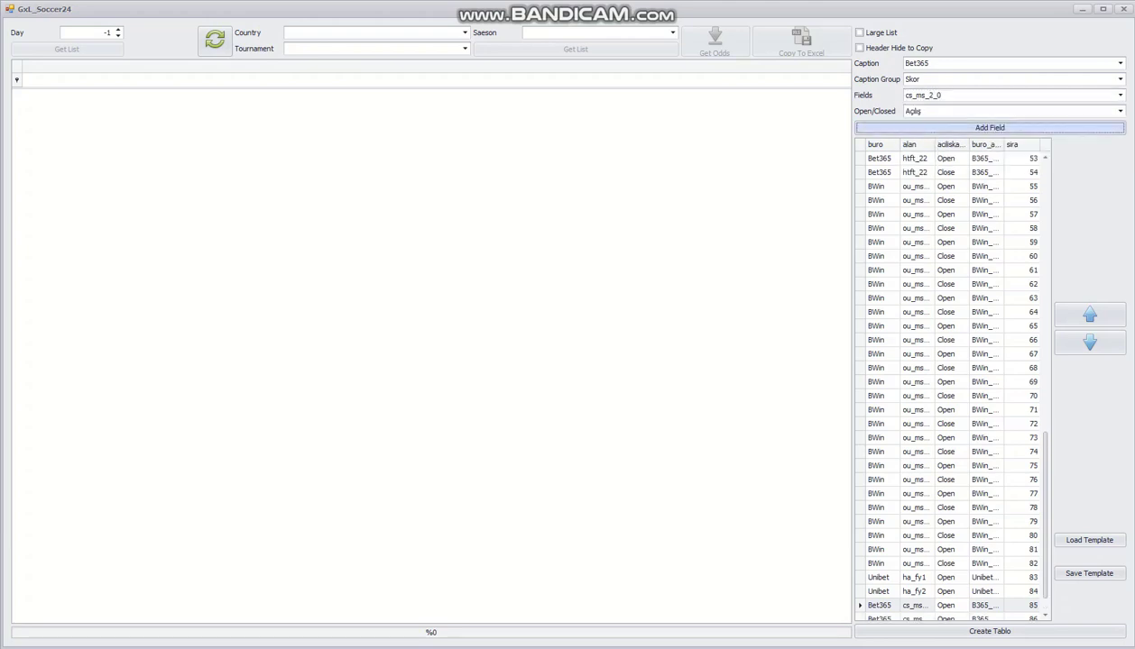
Step: Add the Bet365 score fields cs_ms_0_1 and cs_ms_0_2 to the field list
left_click(1119, 95)
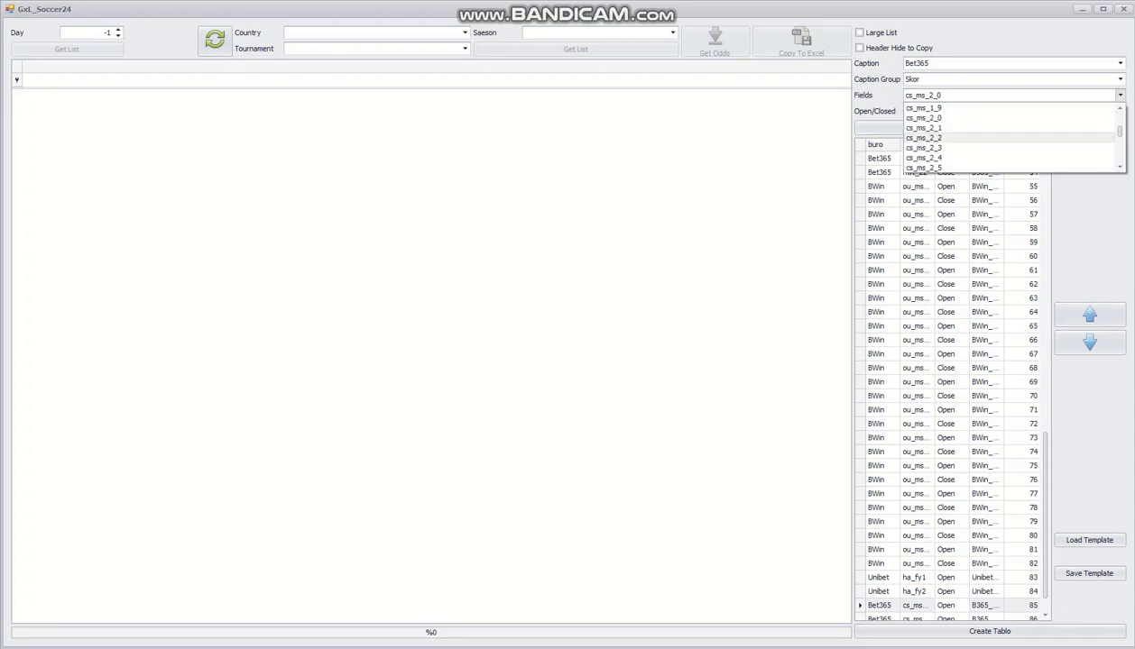
scroll(1010, 136, "up", 5)
left_click(923, 128)
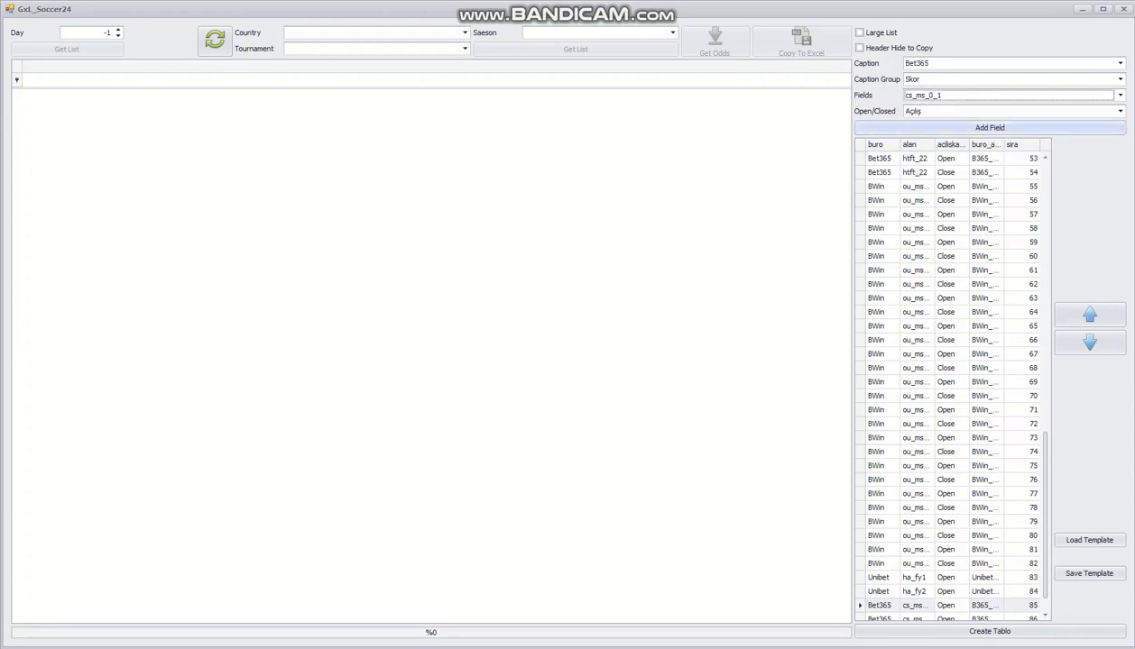
left_click(1119, 95)
left_click(924, 144)
left_click(990, 127)
Step: Add the Bet365 score field cs_ms_2_1 to the field list
left_click(1120, 95)
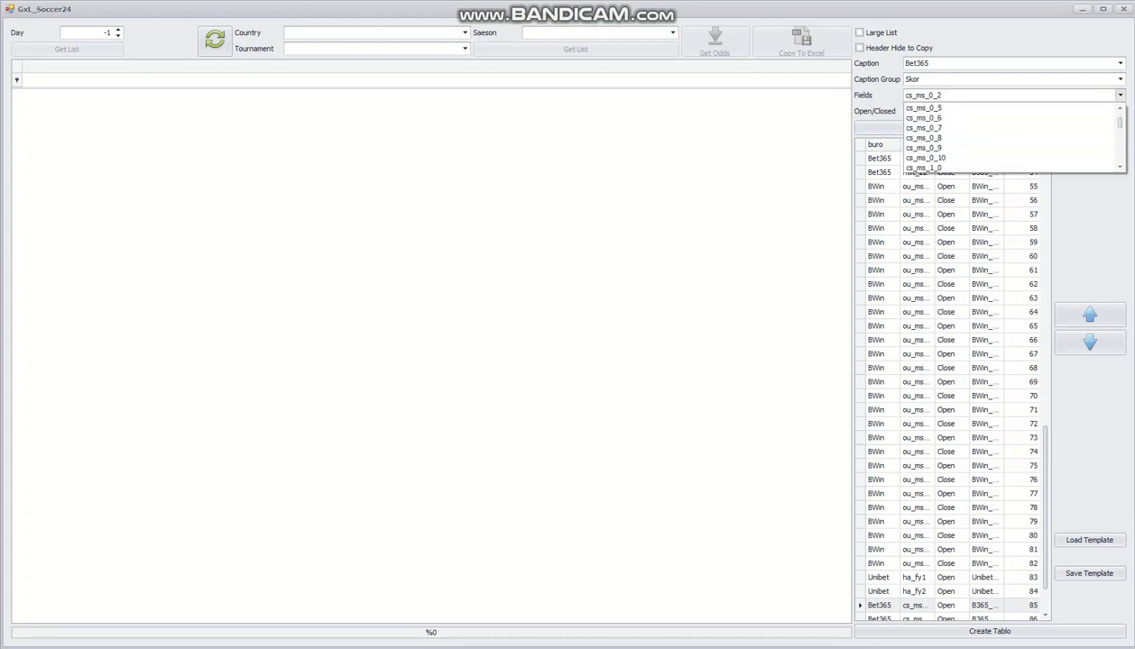
scroll(1010, 137, "down", 2)
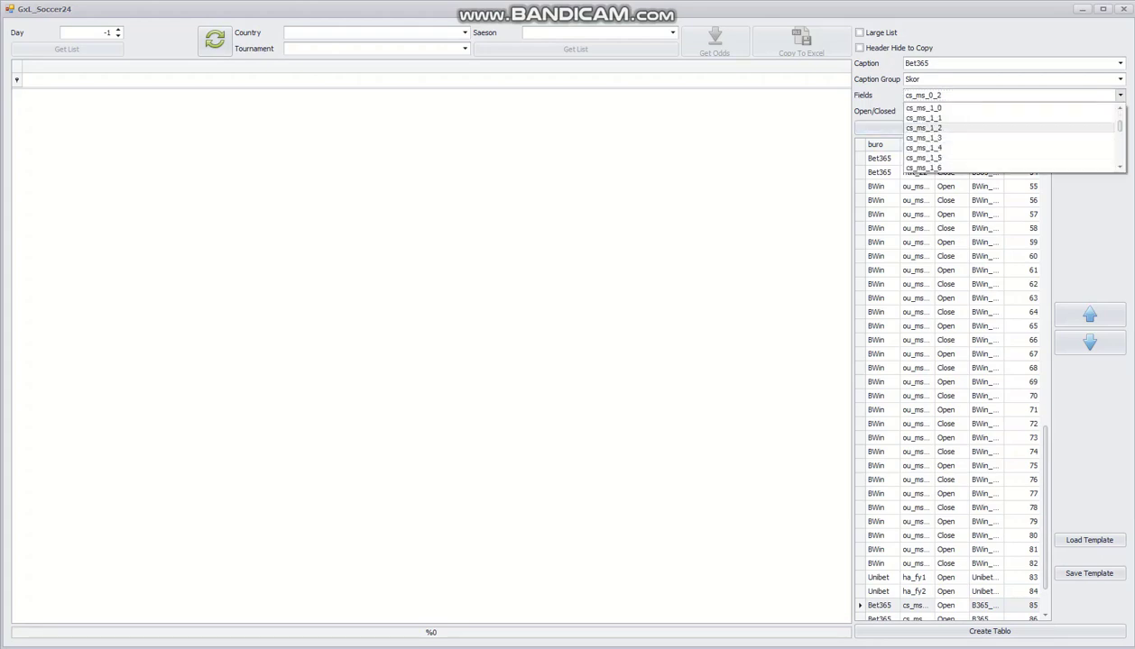
scroll(1011, 137, "up", 3)
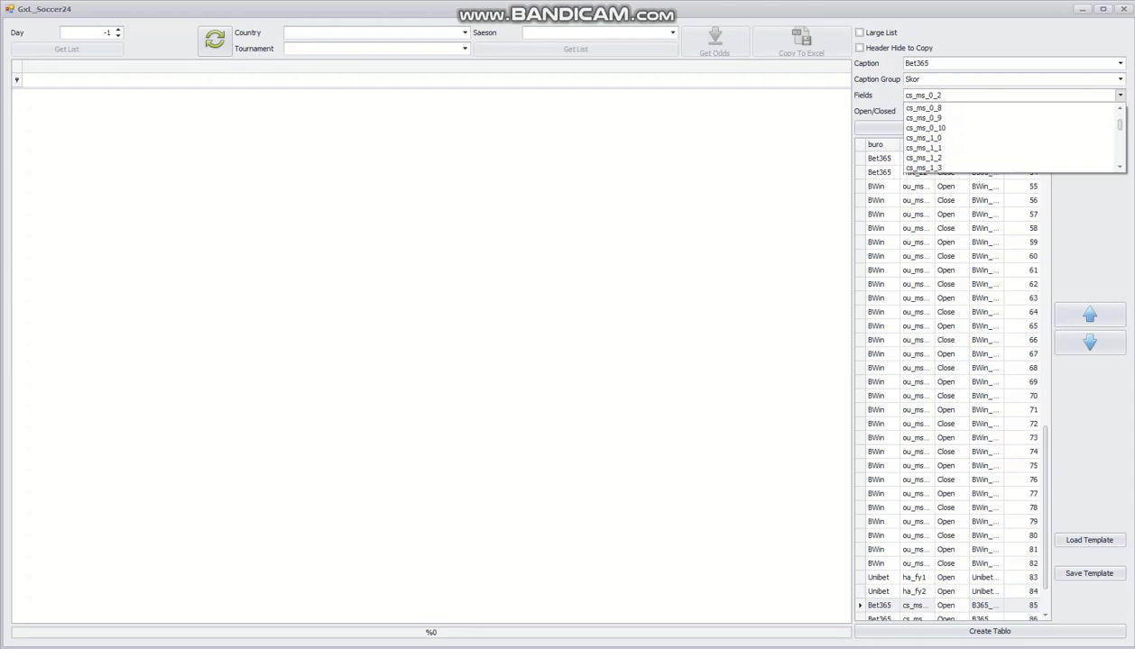
scroll(1011, 137, "down", 3)
left_click(922, 158)
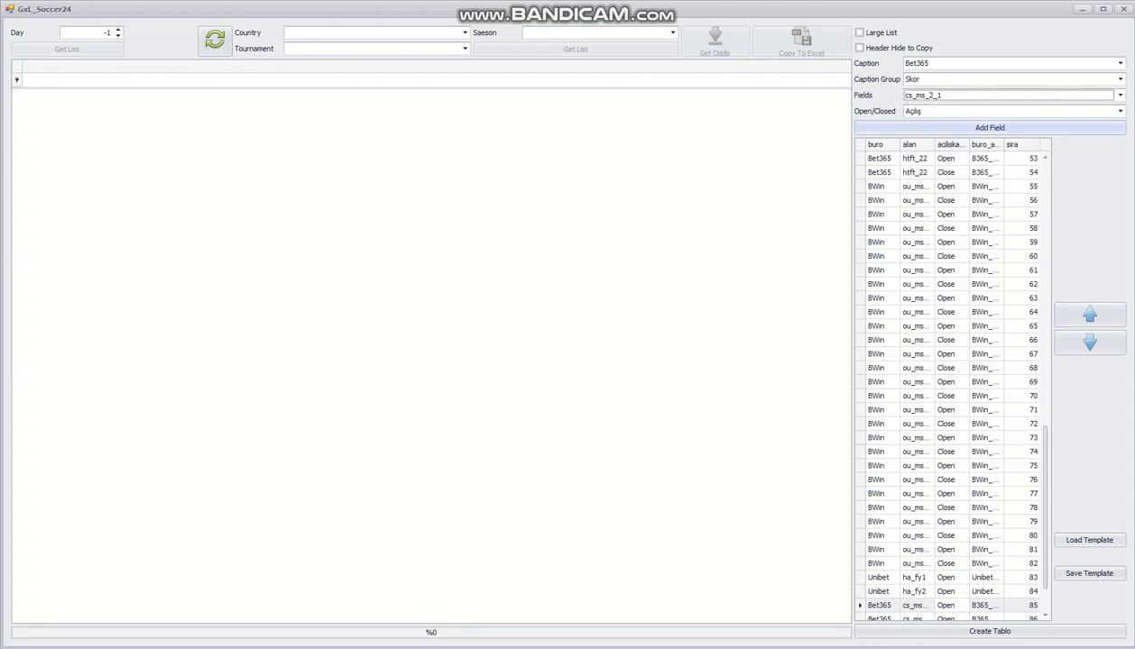
Step: Add the Bet365 score field cs_ms_1_2 to the field list, keeping Skor as the caption group
left_click(1119, 95)
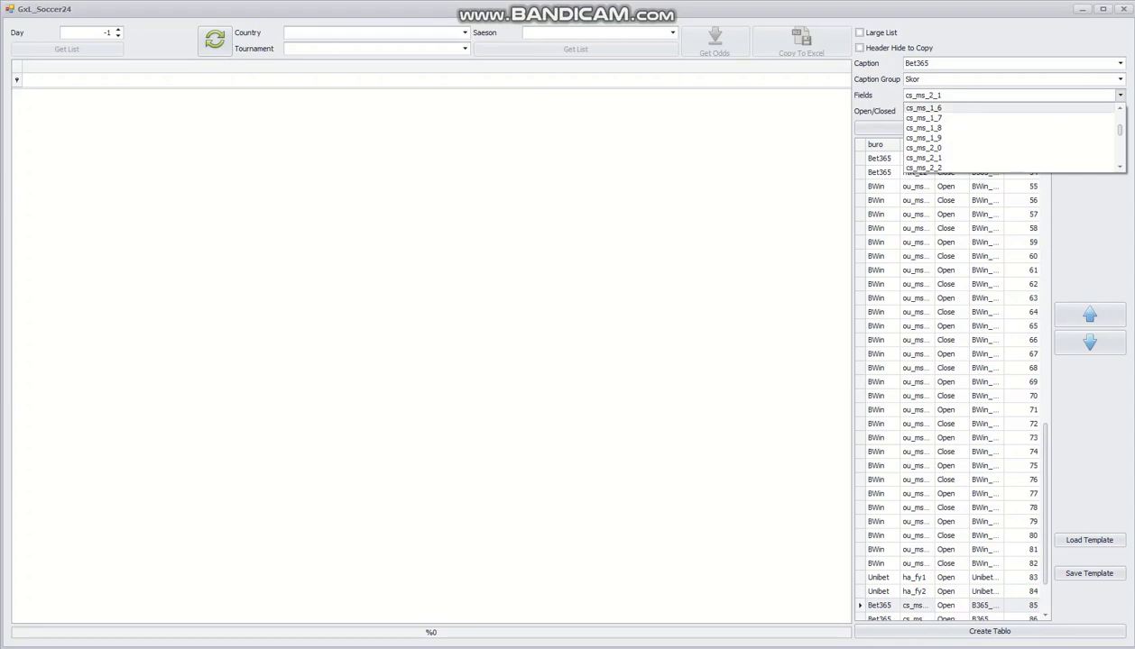
left_click(1120, 79)
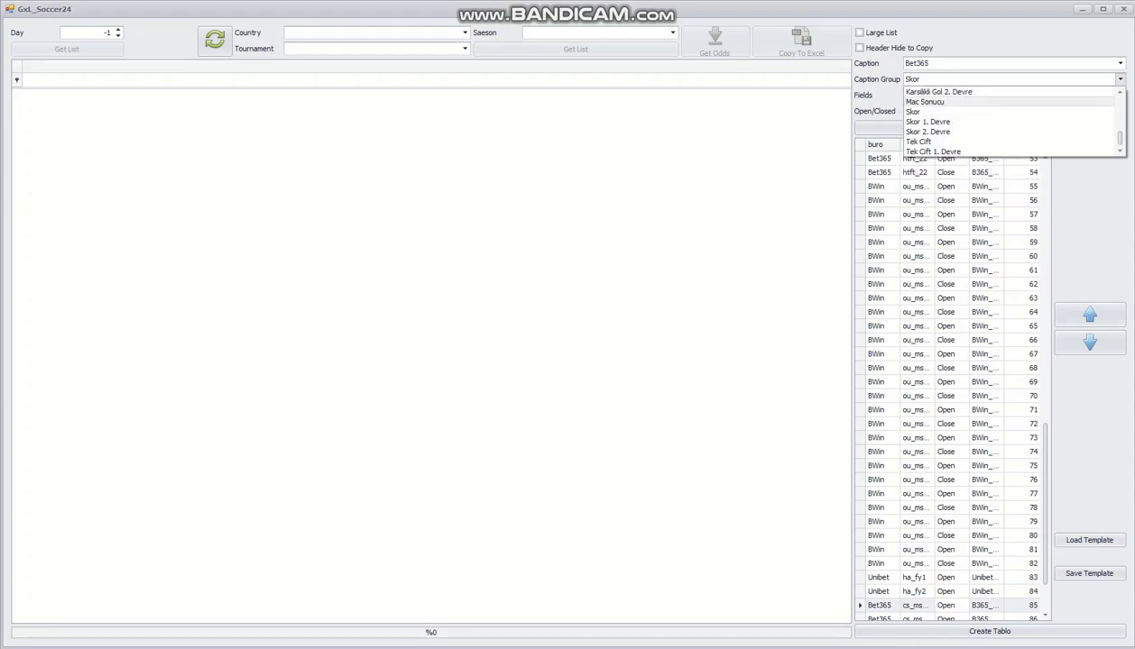
left_click(913, 112)
left_click(1119, 96)
scroll(1001, 138, "up", 2)
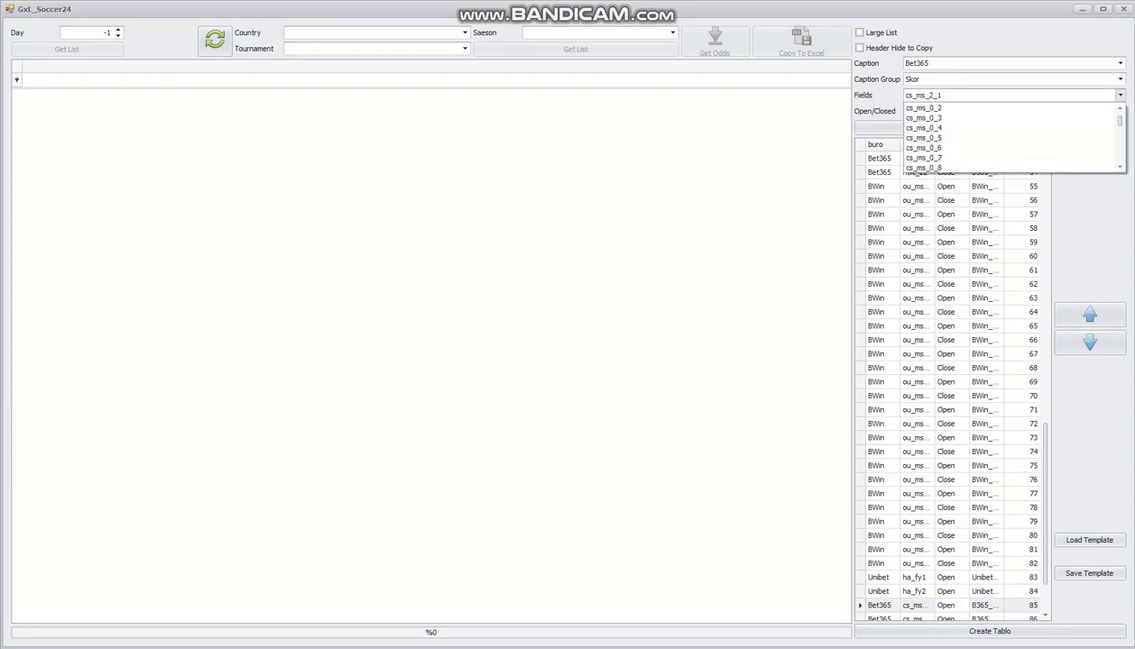
scroll(933, 135, "up", 3)
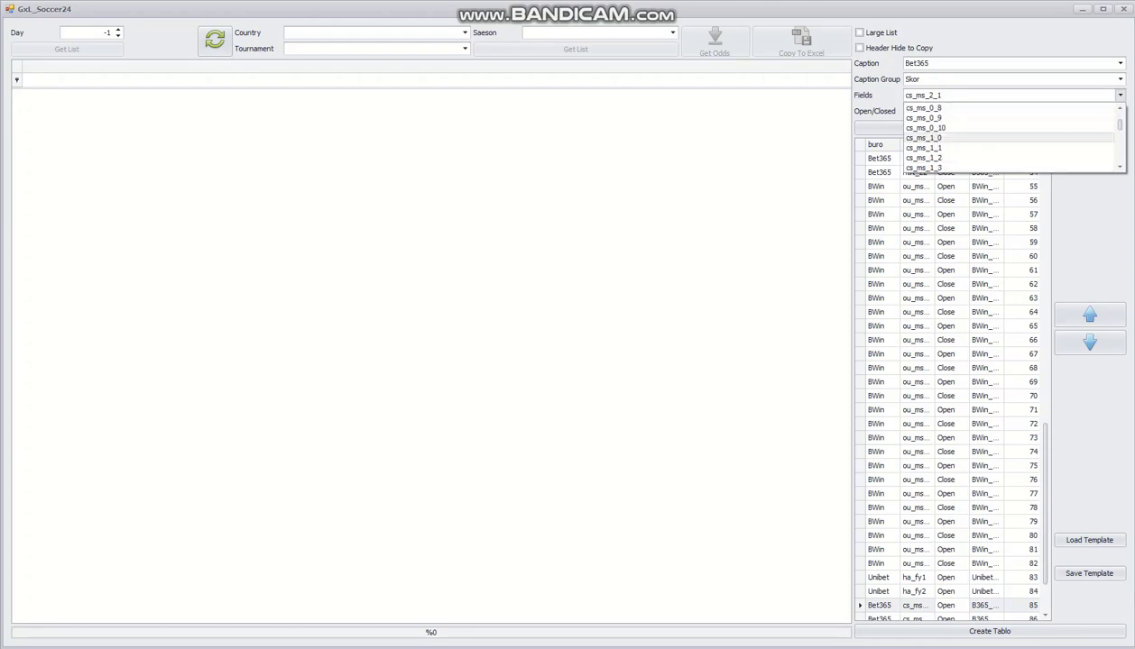
scroll(934, 137, "down", 3)
left_click(929, 157)
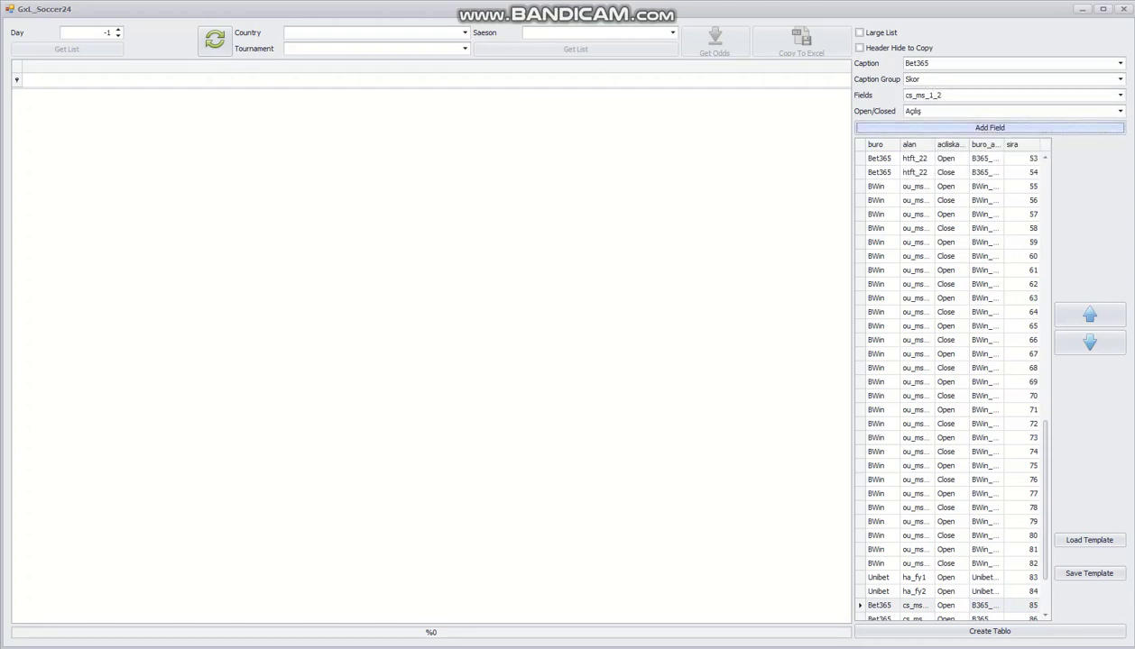
Step: Add the goalless score field cs_ms_0_0 of Bet365 to the field list
left_click(1120, 96)
scroll(1002, 137, "up", 3)
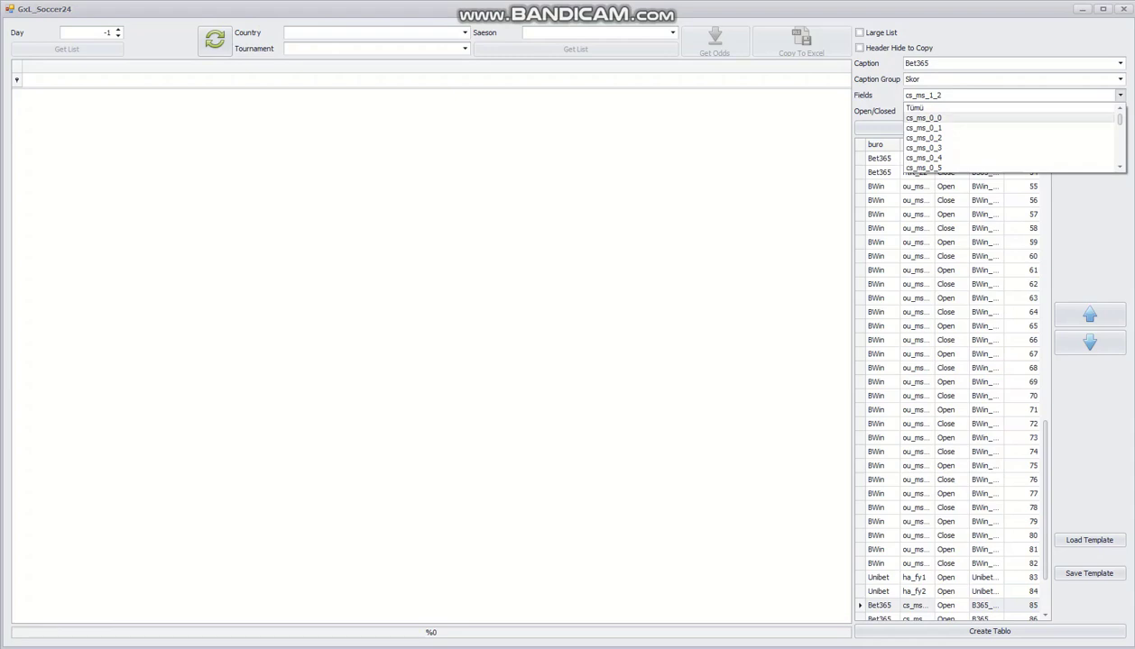
left_click(956, 118)
left_click(990, 128)
Step: Add the Bet365 score field cs_ms_2_2 to the field list
left_click(1119, 96)
scroll(1010, 138, "down", 3)
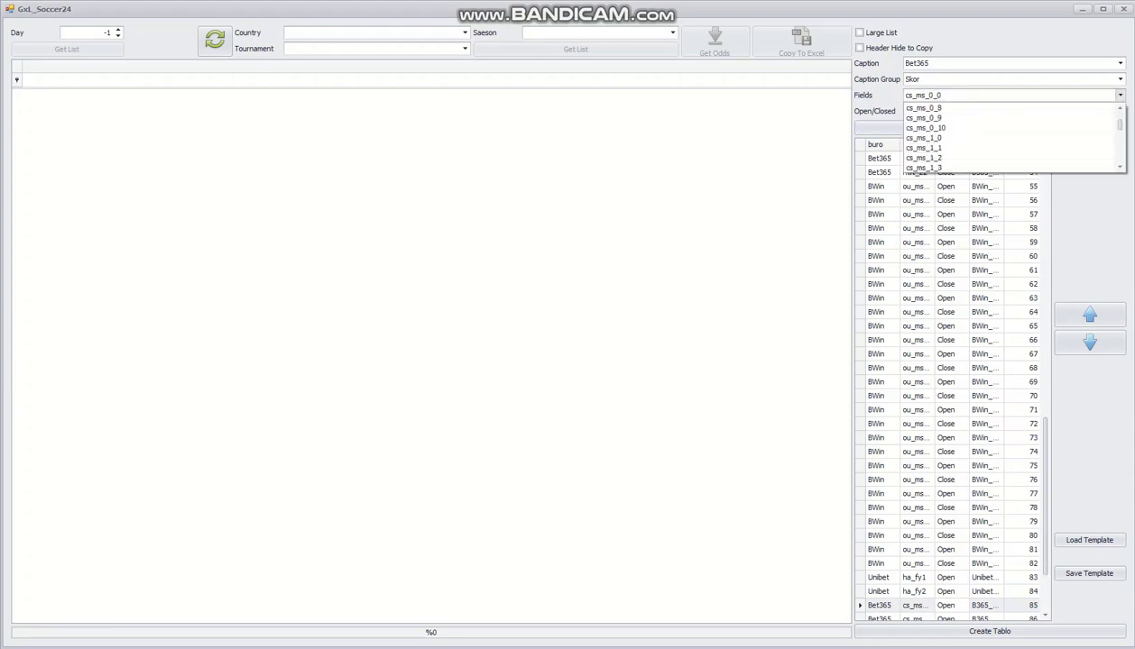
left_click(929, 117)
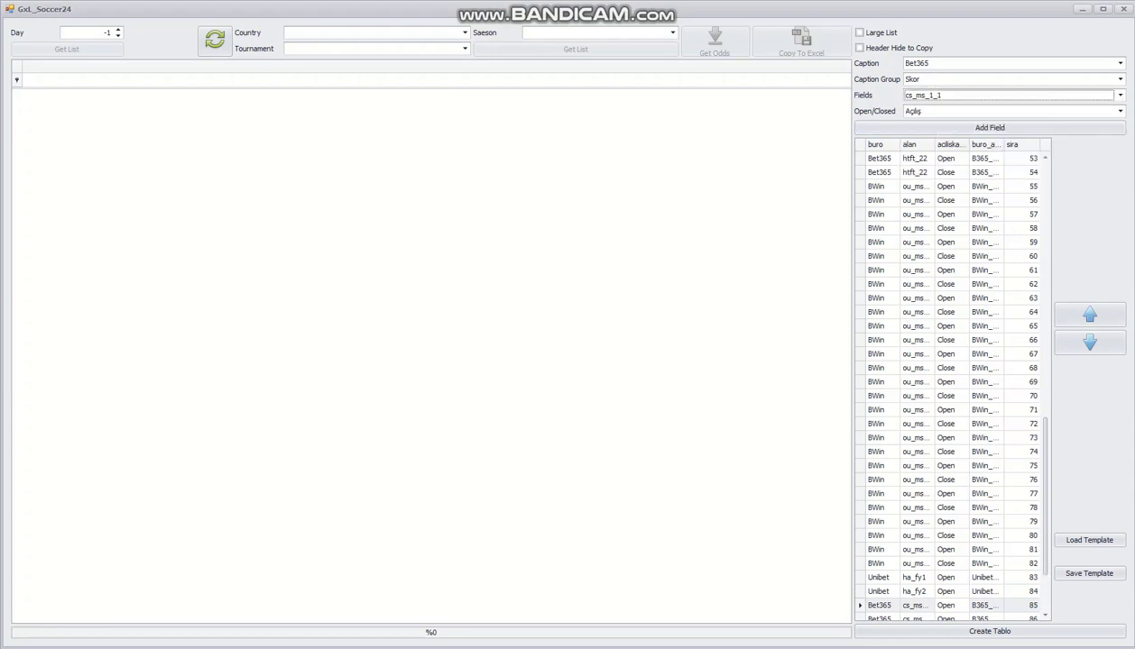
left_click(1120, 96)
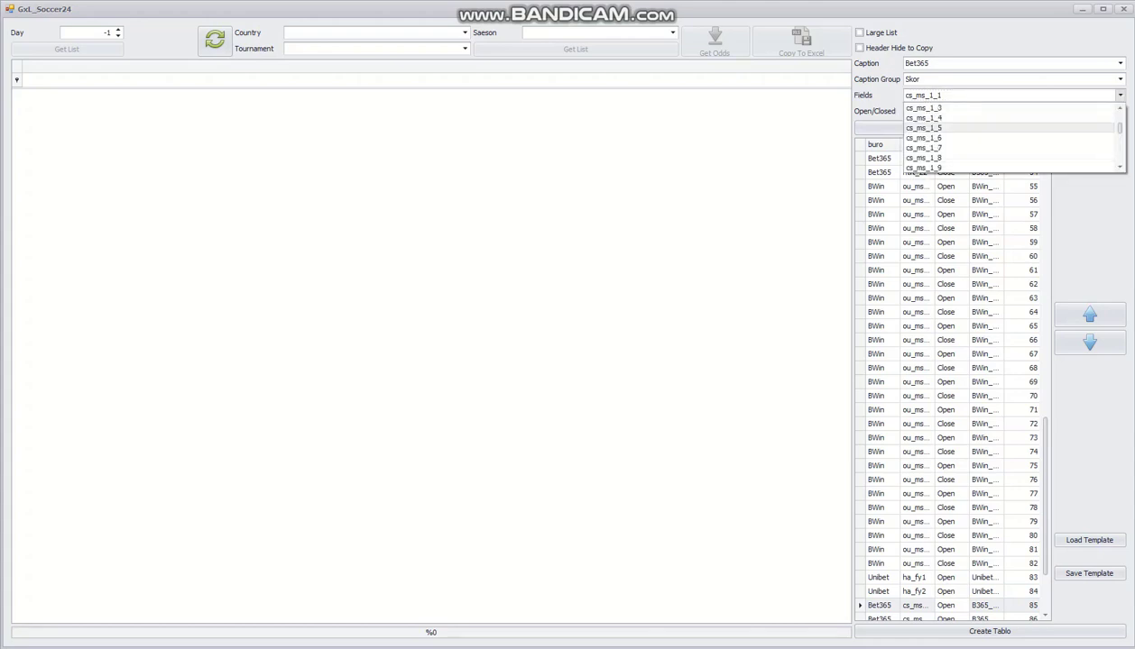
scroll(1002, 126, "down", 2)
left_click(956, 165)
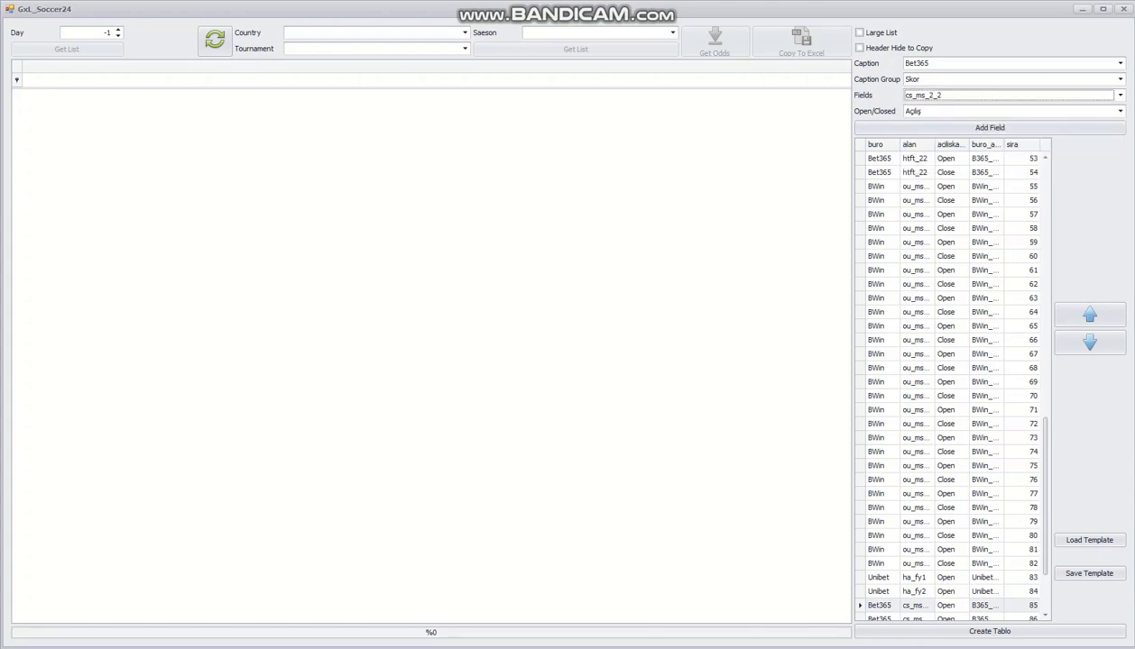
left_click(1002, 128)
Step: Add the Bet365 score field cs_ms_1_1 to the field list
left_click(1120, 96)
scroll(1011, 128, "up", 1)
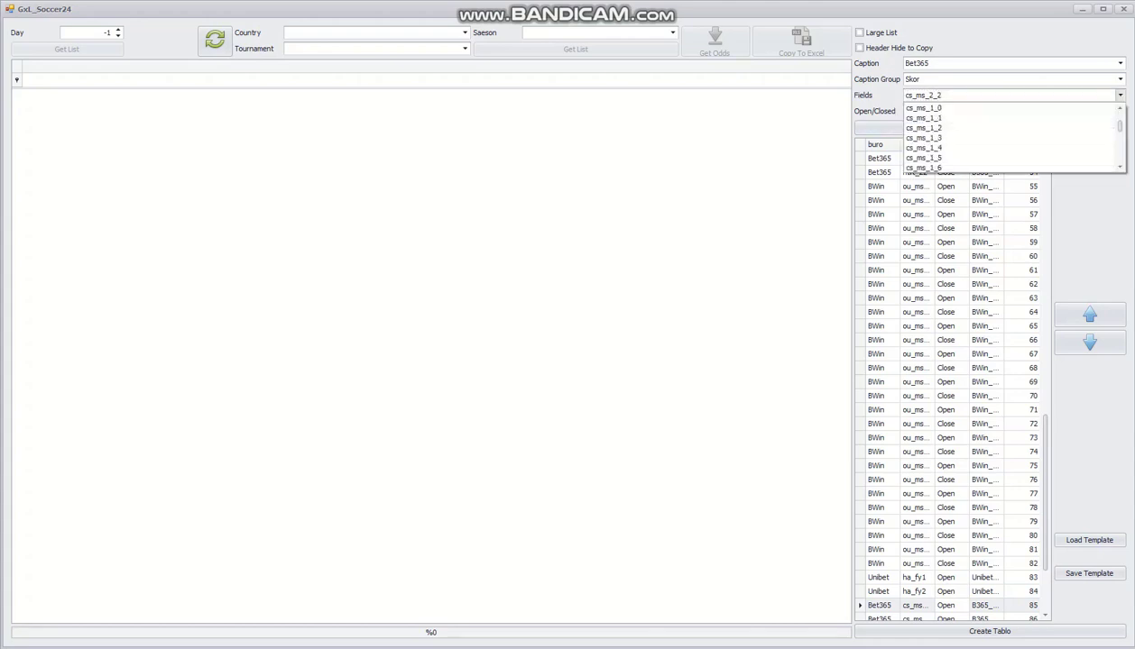
left_click(956, 118)
left_click(990, 129)
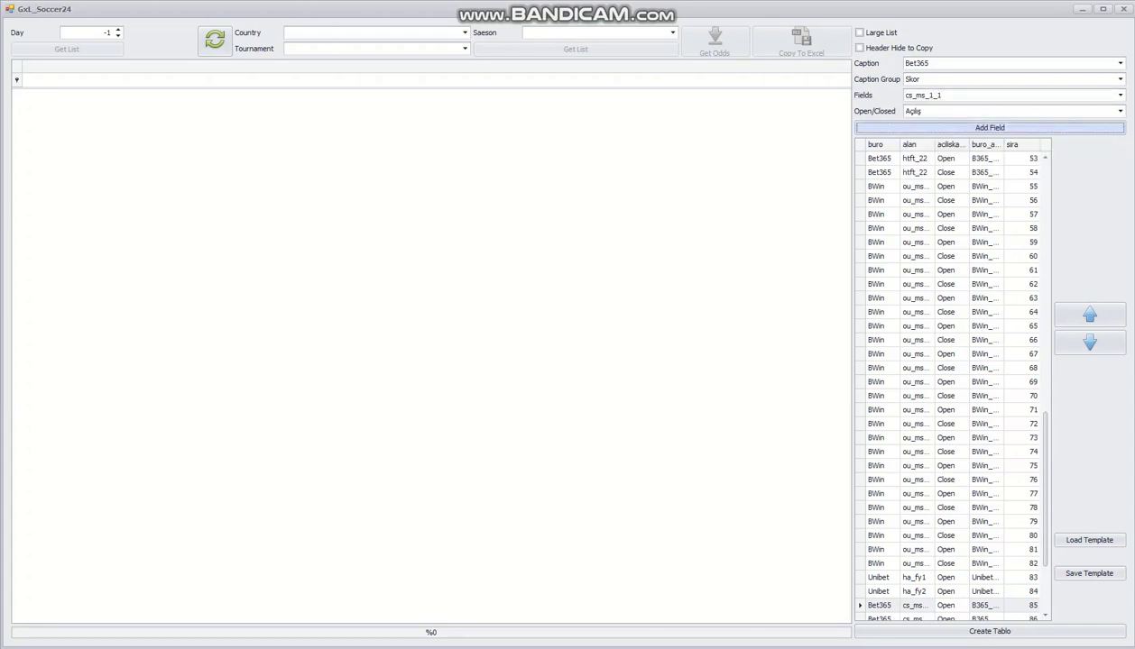
Step: Widen the alan column to fit the full field names and go through the added Bet365 score rows one by one
scroll(952, 388, "down", 3)
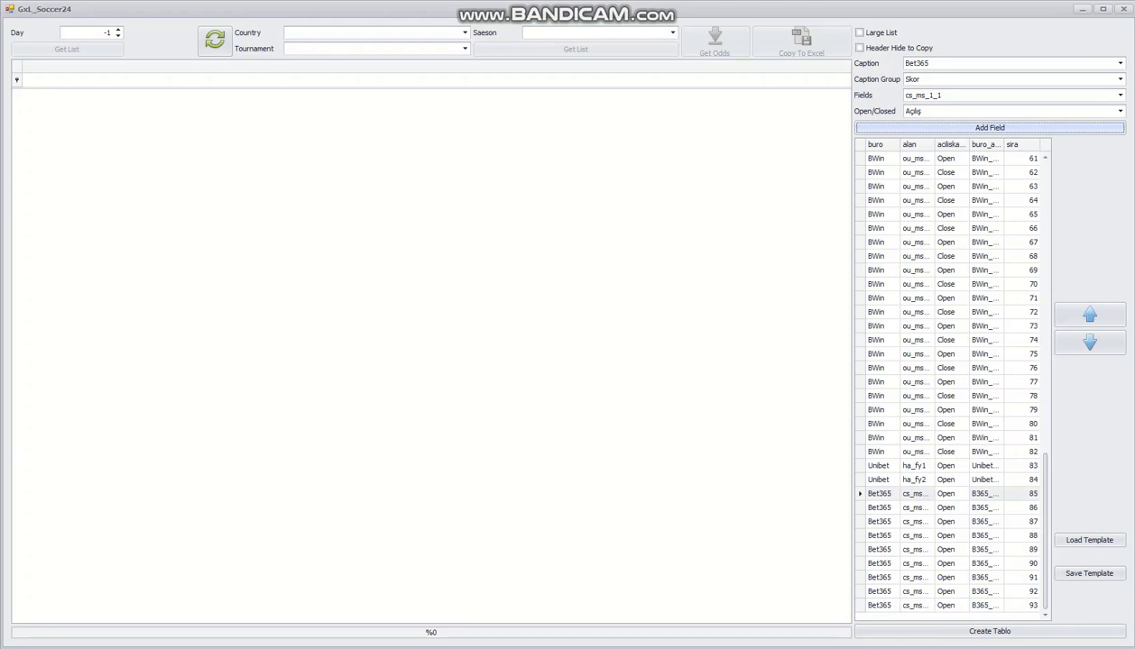
double_click(935, 145)
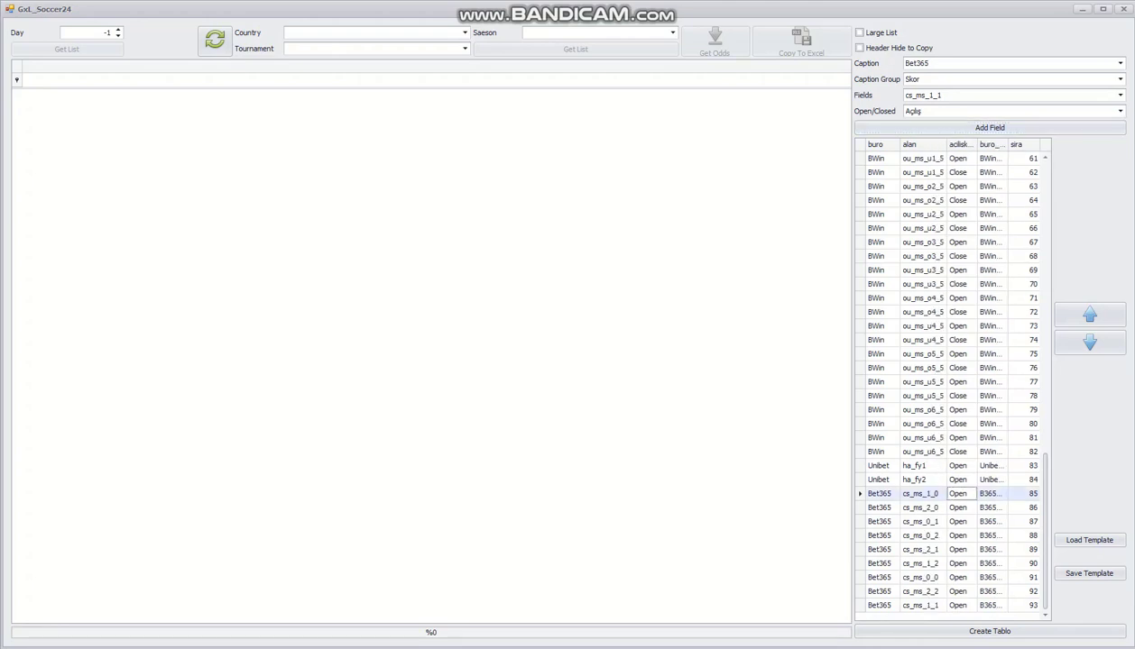
left_click(921, 508)
key("Down")
key("Down")
key("Down")
key("Down")
key("Down")
key("Down")
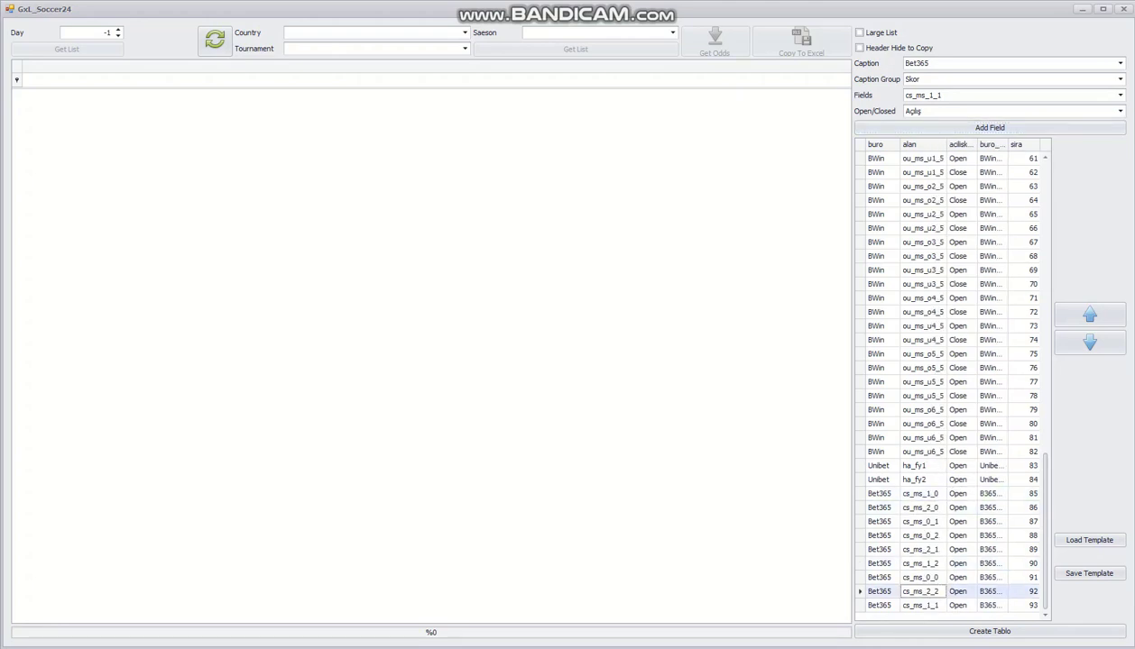
key("Down")
Step: Create the table from the field list and inspect its columns through to the last Bet365 score fields
left_click(989, 631)
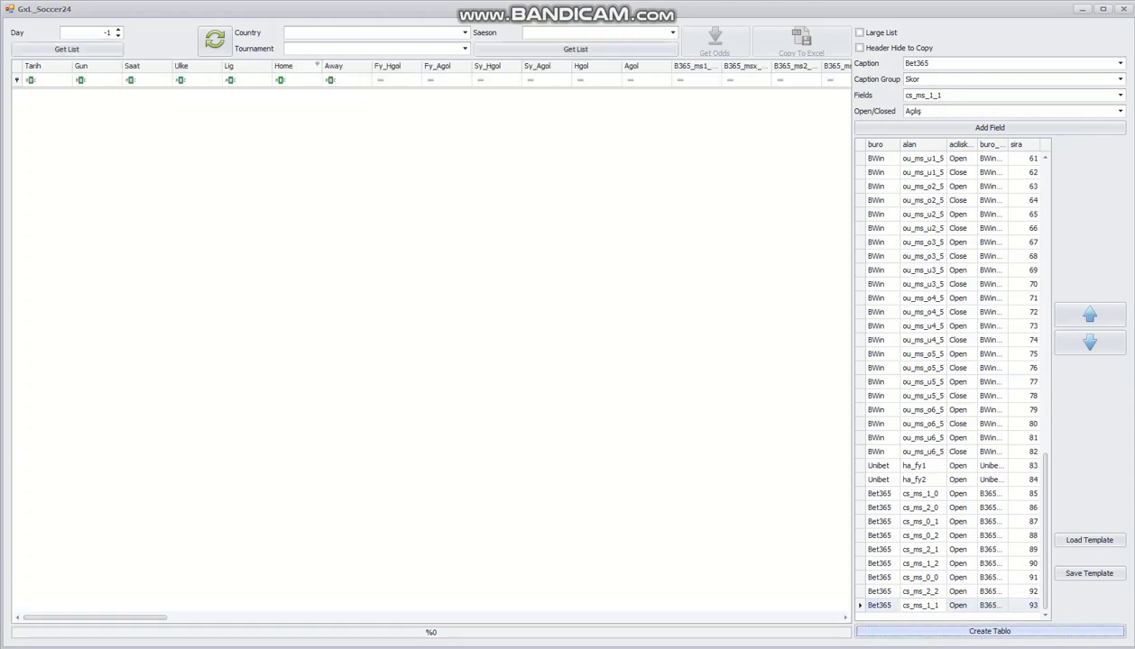
left_click_drag(95, 618, 767, 618)
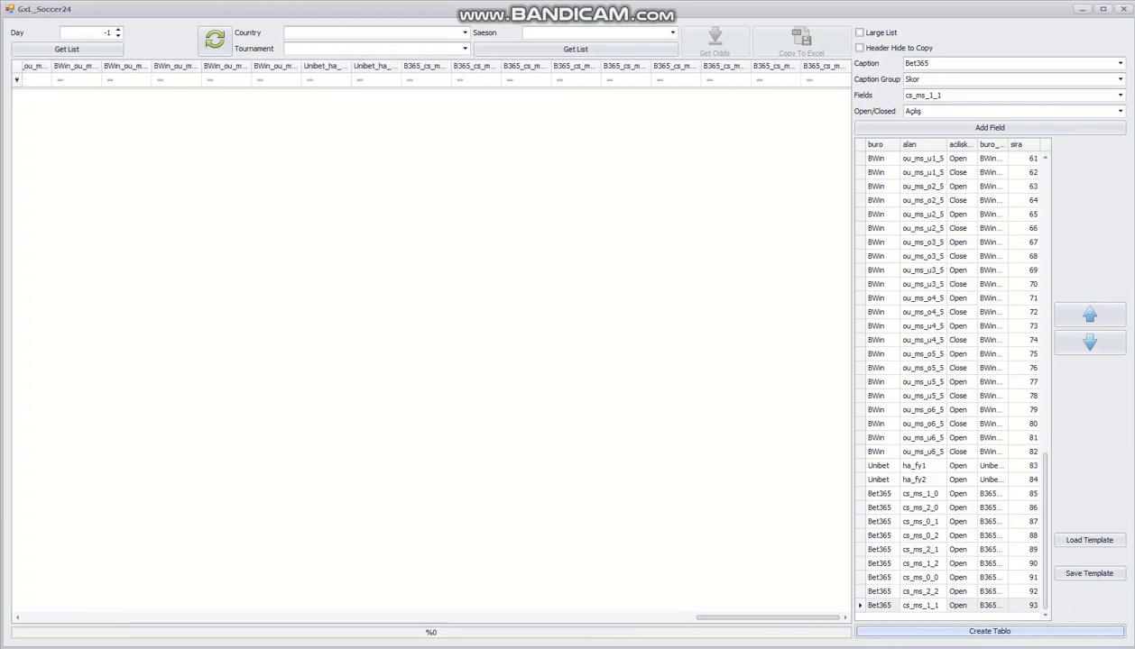
Step: Widen the last three Bet365 score columns, cs_ms_0_0, cs_ms_2_2 and cs_ms_1_1, to fit their full names
double_click(751, 66)
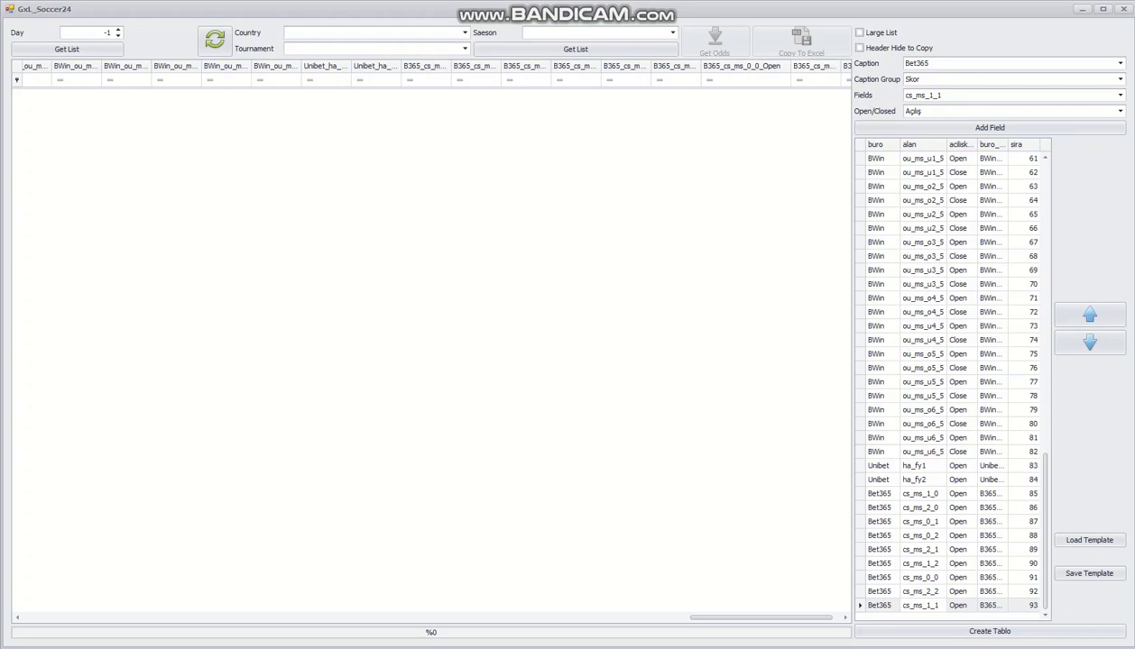
left_click_drag(762, 618, 772, 617)
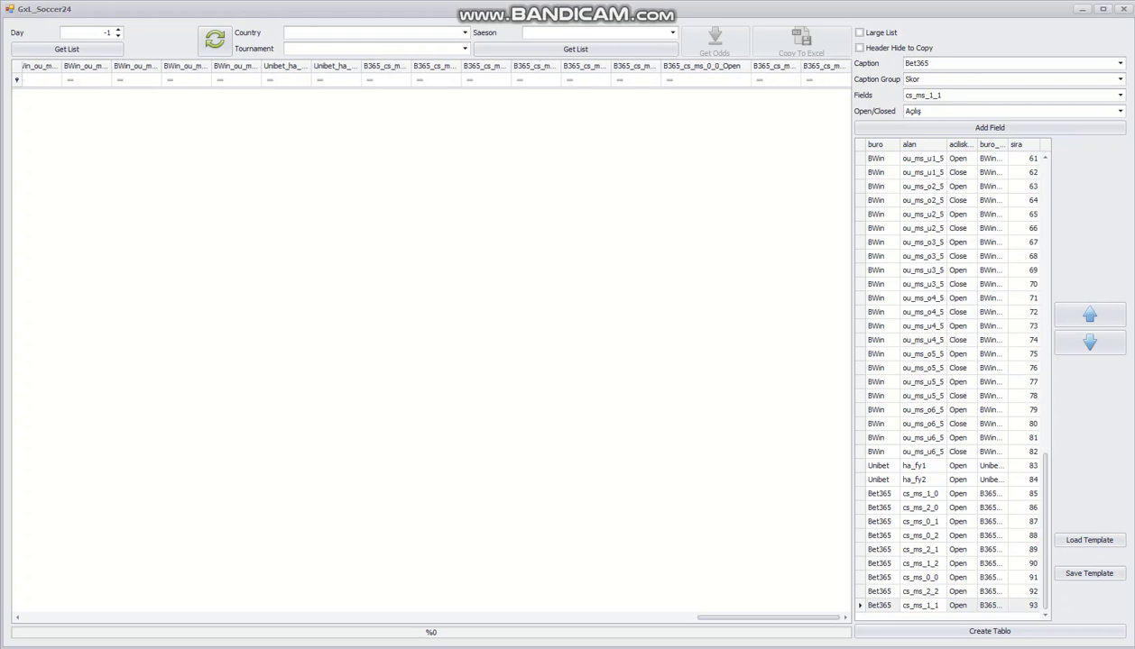
double_click(800, 66)
left_click_drag(763, 618, 772, 618)
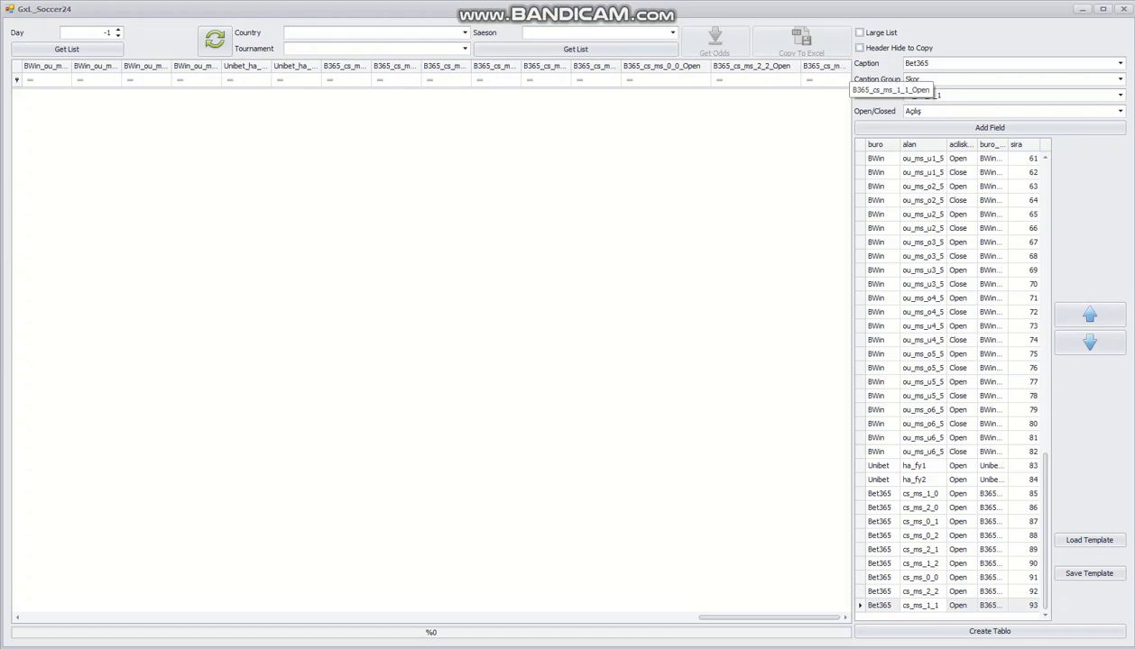
double_click(850, 66)
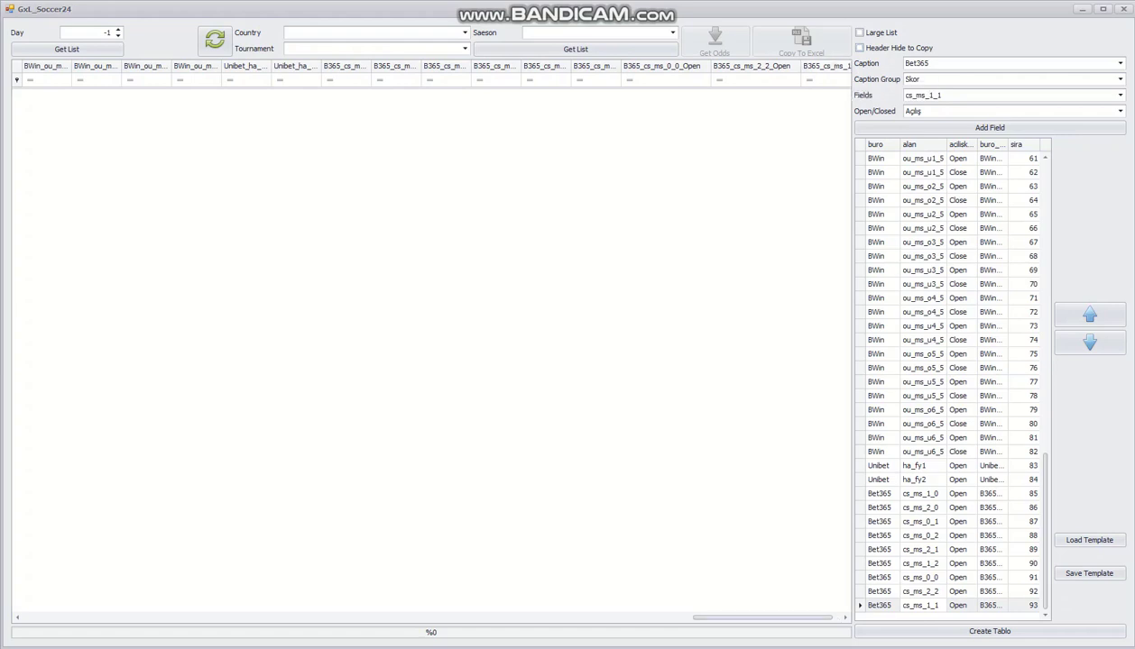
left_click_drag(766, 618, 776, 618)
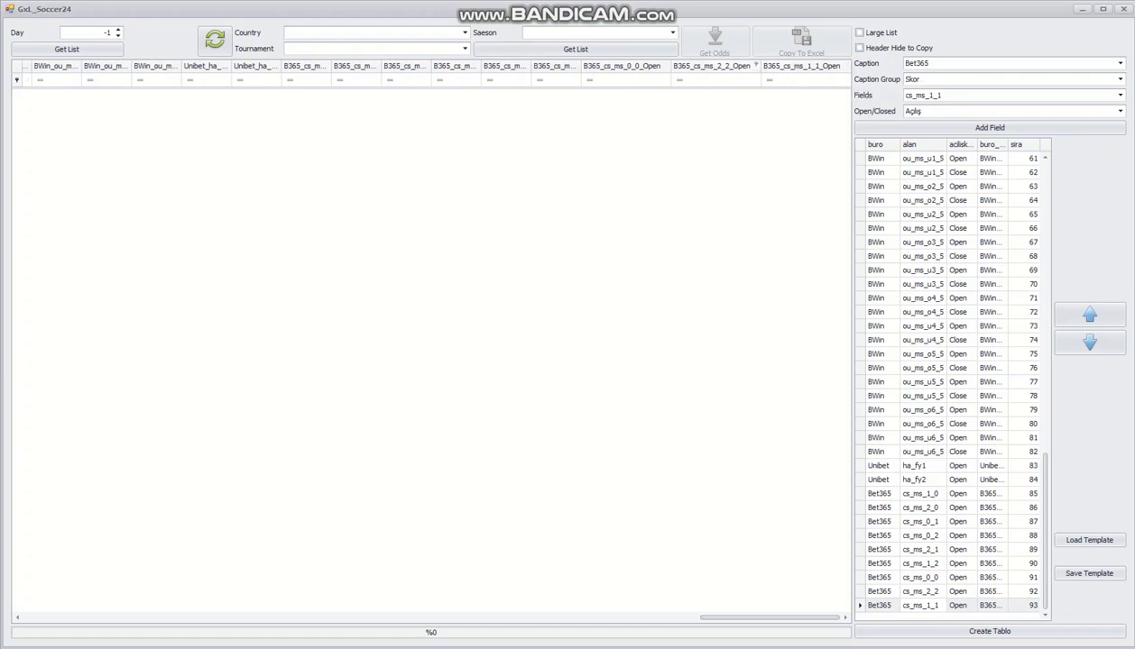
Step: Move the Bet365 cs_ms_2_2 row one place down in the field list and recreate the table
left_click(961, 605)
left_click(960, 592)
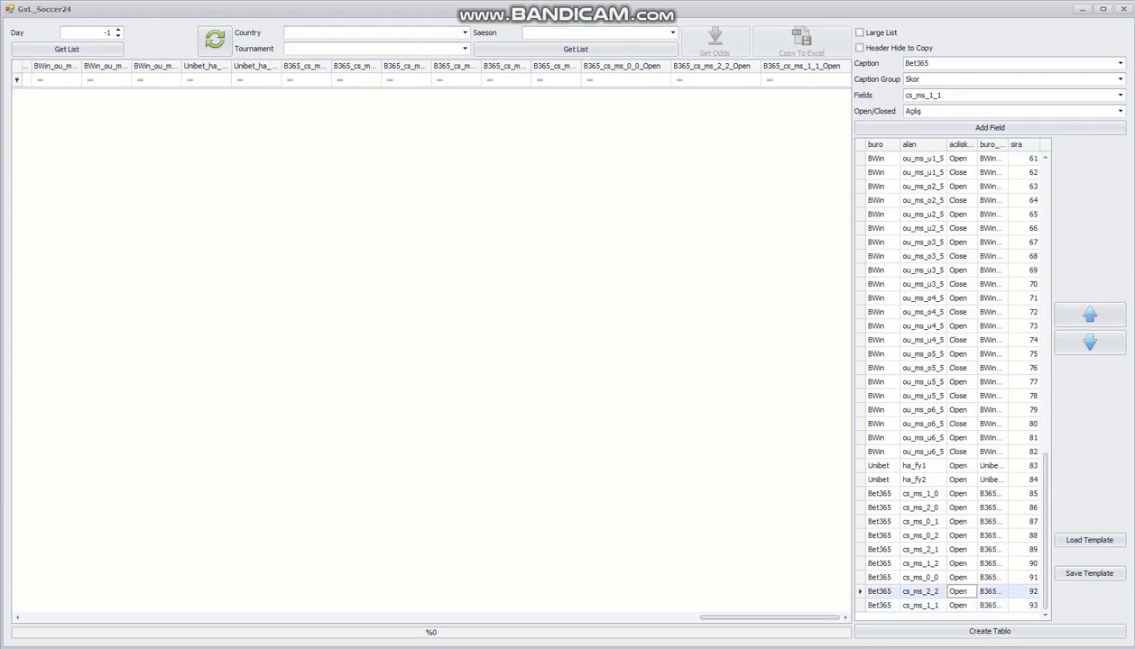
left_click(1090, 342)
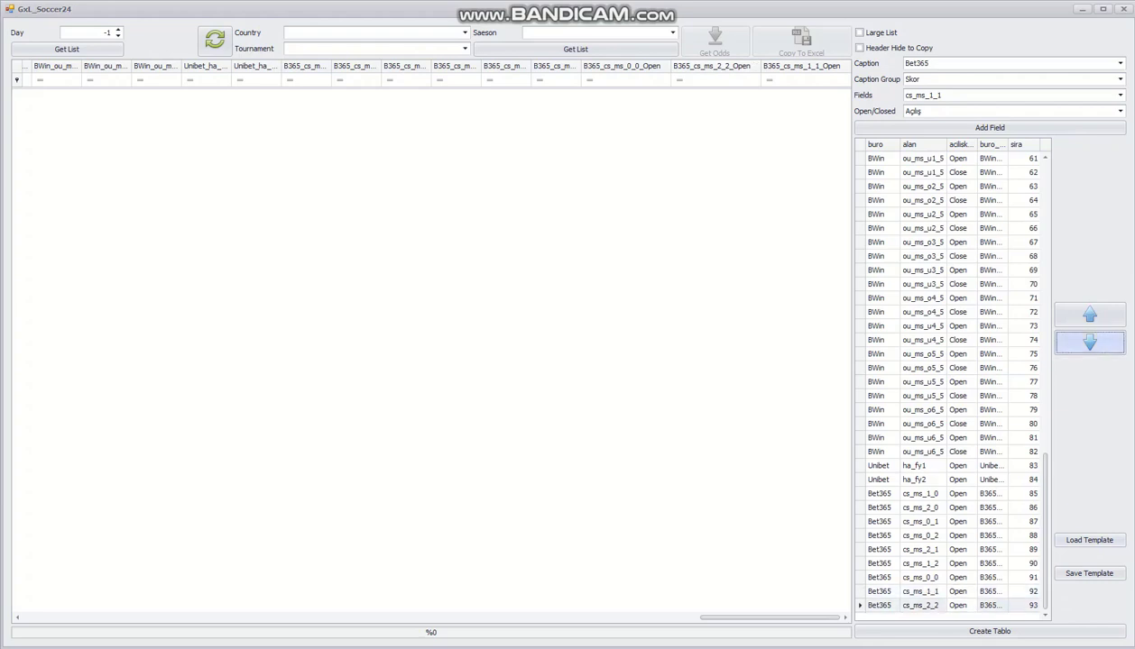
left_click(989, 632)
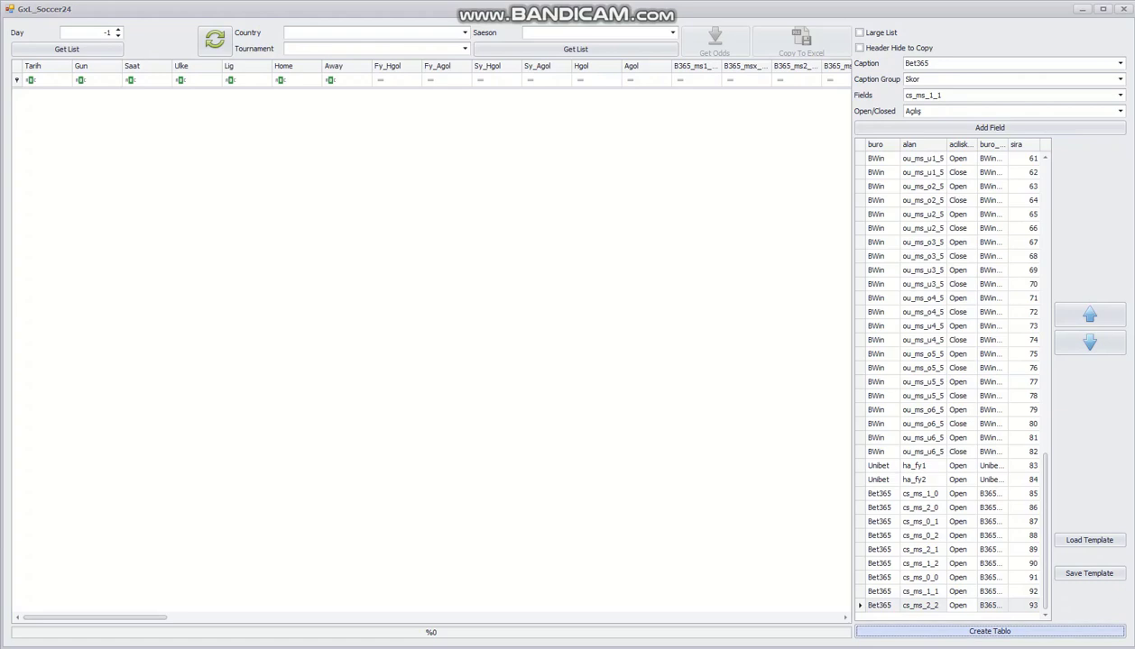
Step: Widen the rebuilt table's final cs_ms_0_0, cs_ms_1_1 and cs_ms_2_2 columns to check their new order
left_click_drag(95, 618, 768, 618)
double_click(750, 66)
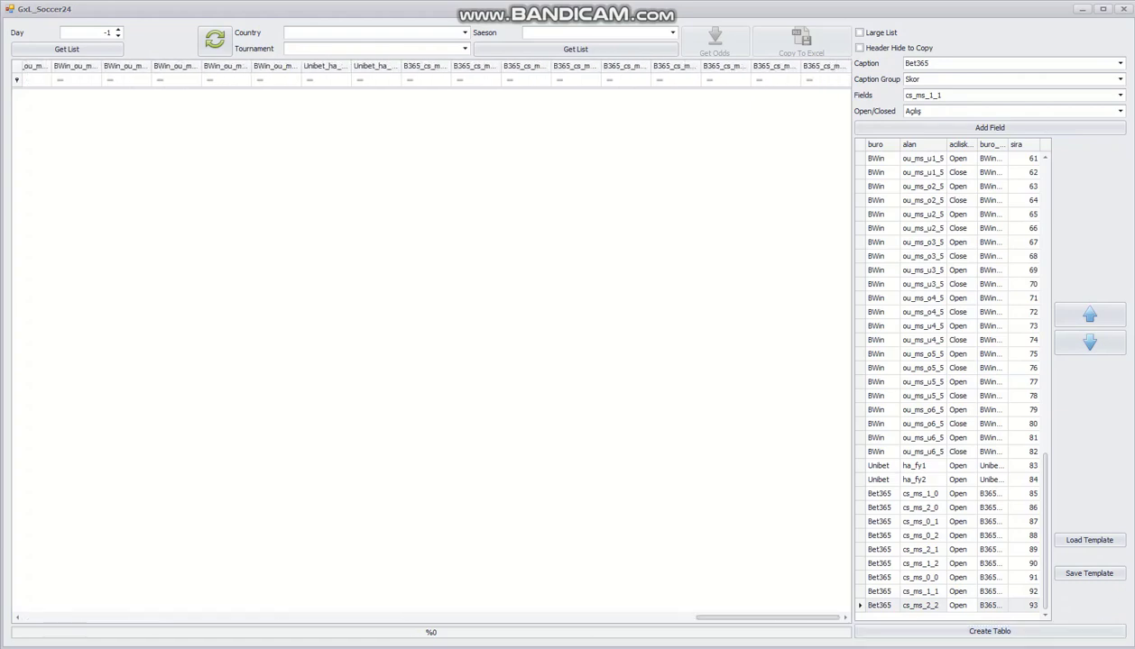
left_click_drag(761, 618, 769, 618)
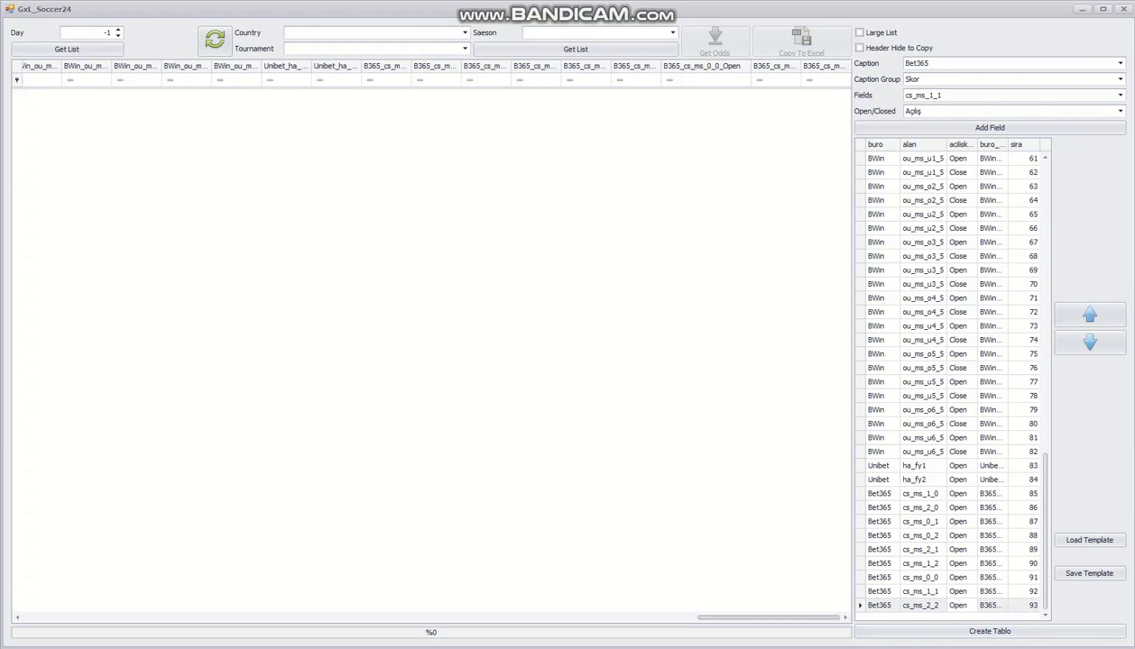
double_click(800, 66)
left_click_drag(763, 618, 772, 618)
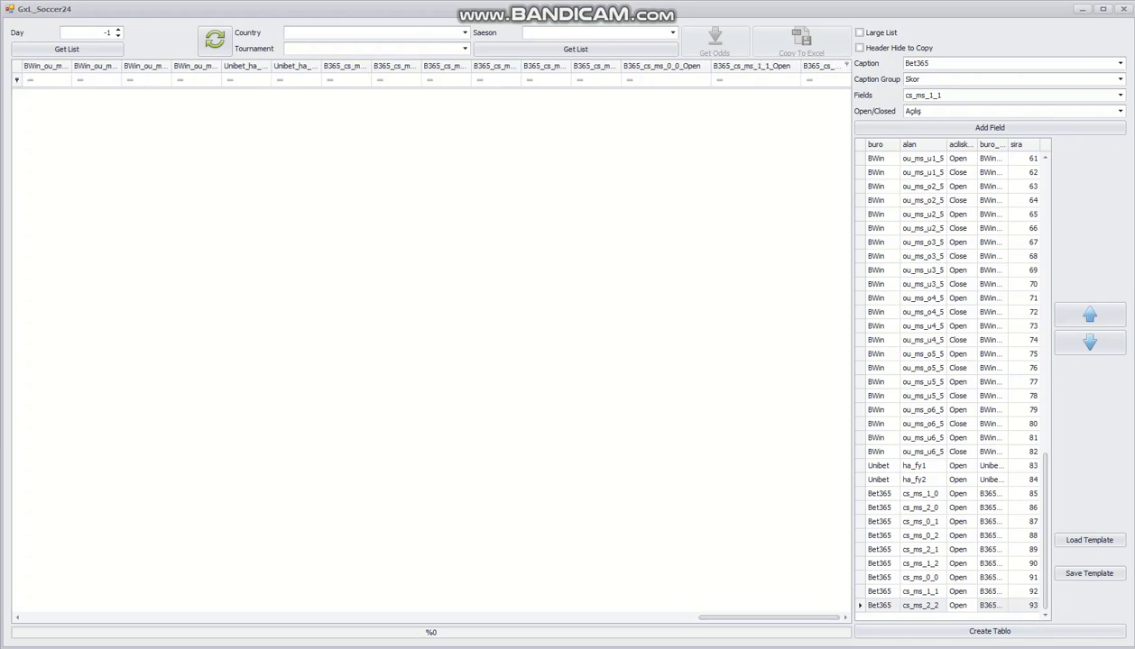
double_click(850, 66)
left_click_drag(763, 618, 772, 618)
Step: Add the Bet365 score field cs_ms_1_3 to the field list
left_click(1120, 94)
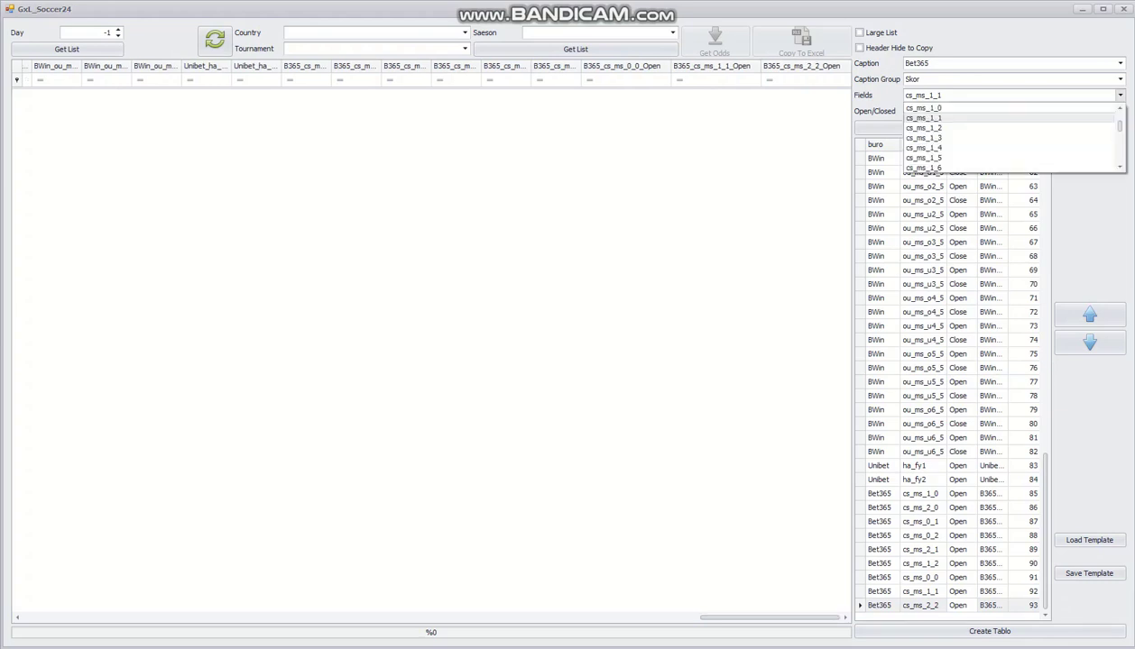
left_click(947, 127)
left_click(990, 128)
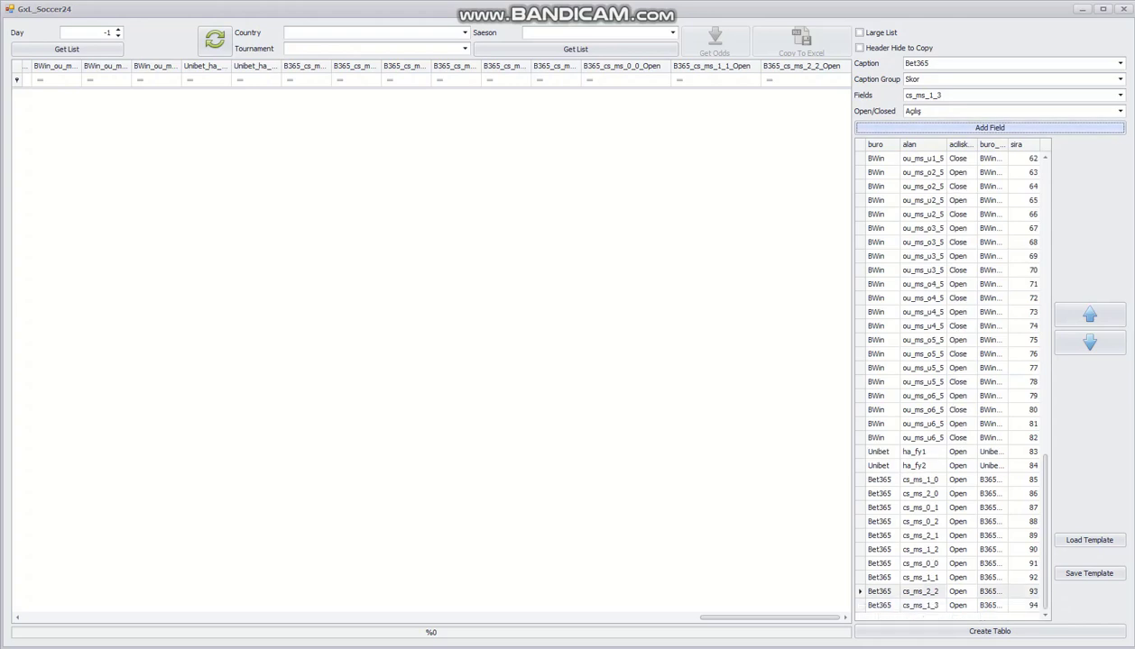
Step: Delete the Bet365 cs_ms_1_3 row from the field list
left_click(940, 606)
right_click(941, 606)
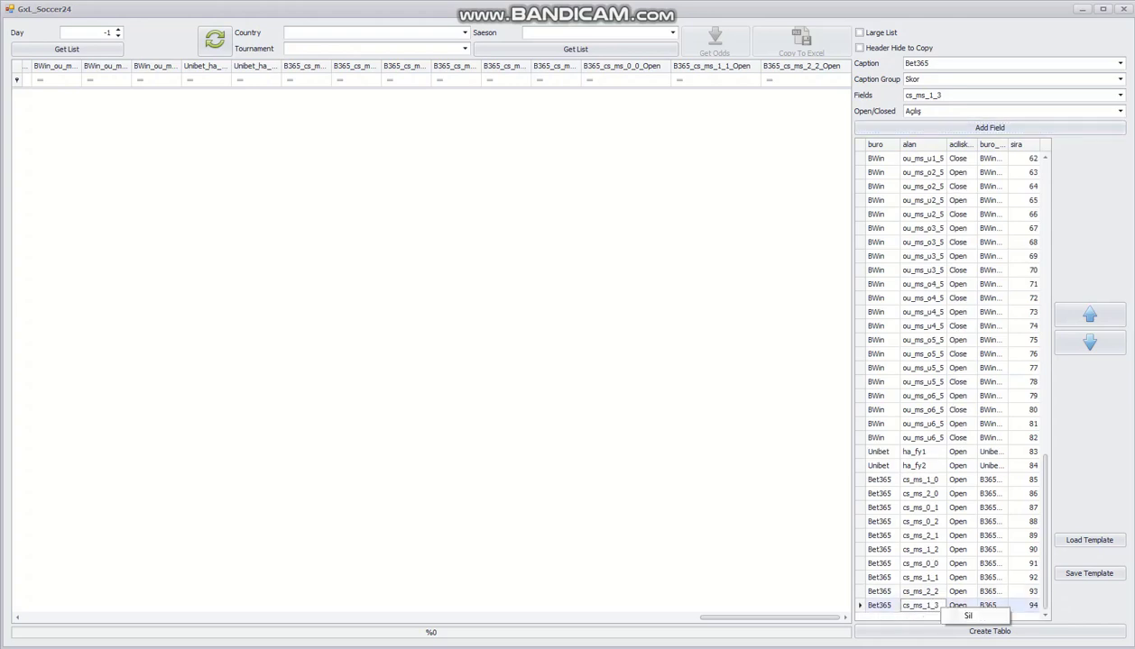
left_click(967, 615)
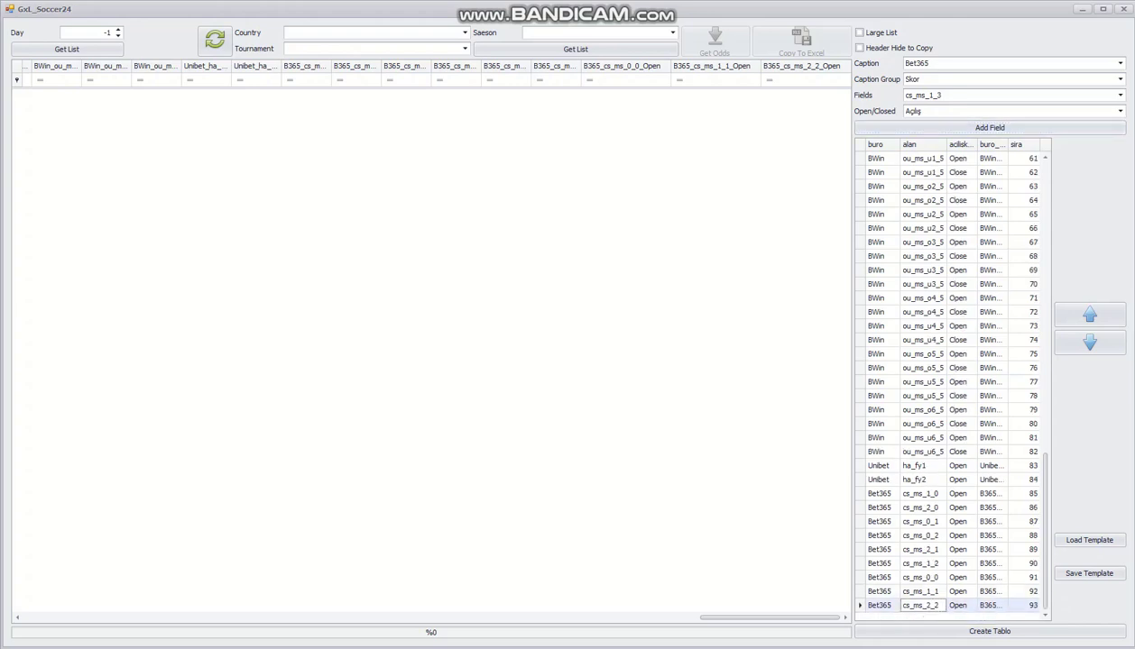
Step: Set the caption to BWin and browse the score fields available in the Skor group
scroll(952, 406, "up", 20)
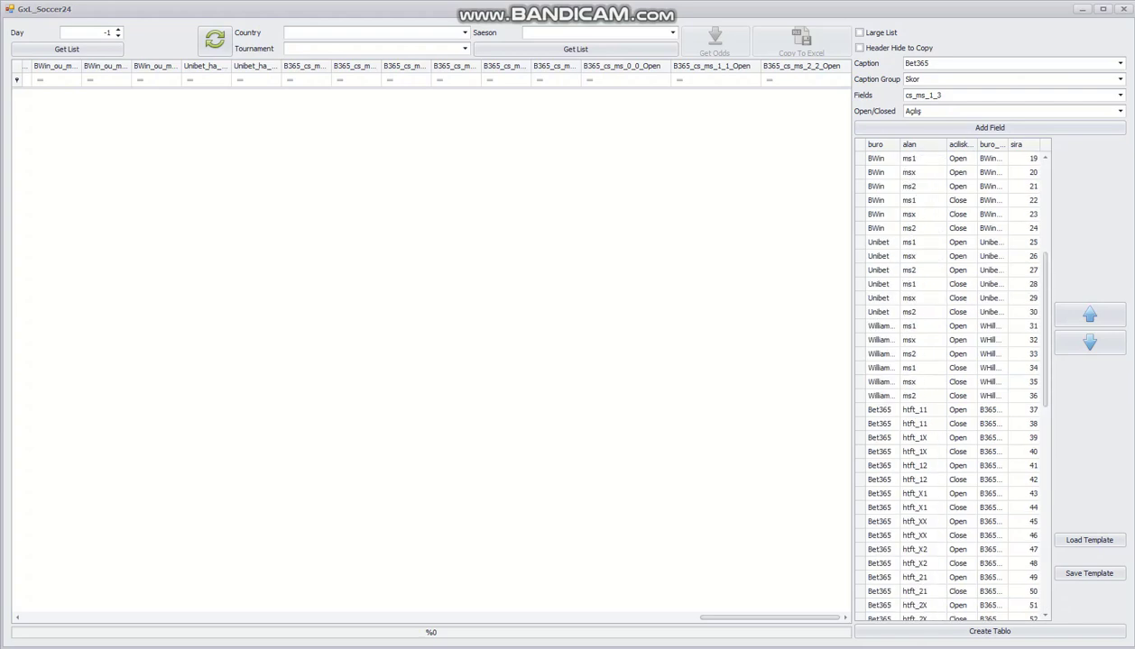
left_click(1121, 80)
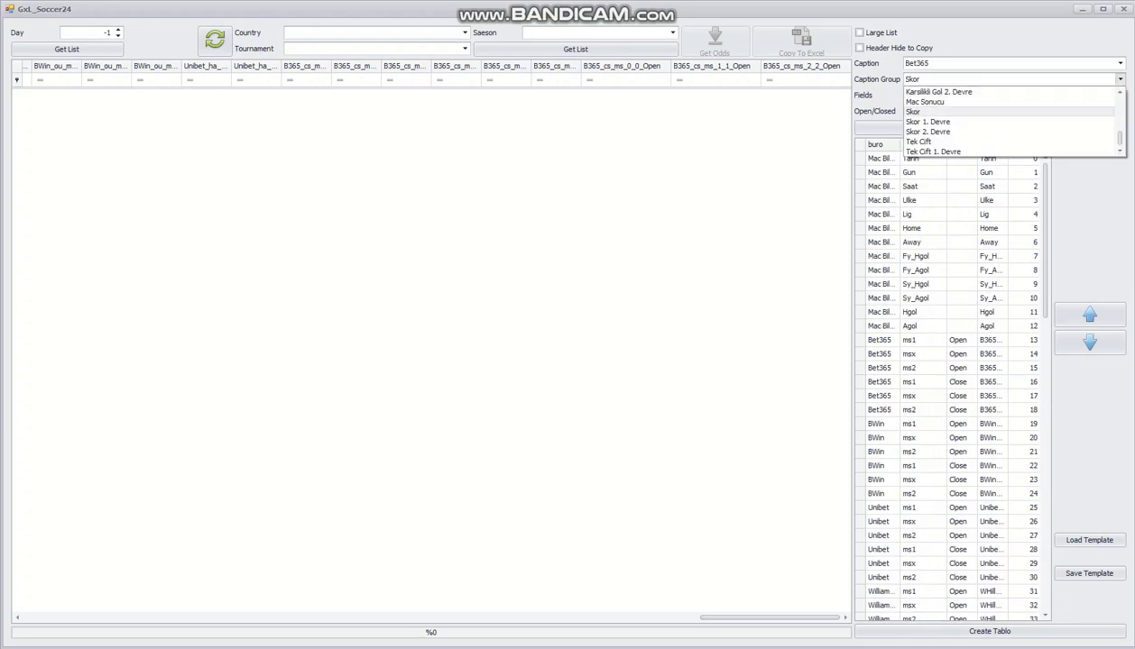
scroll(1014, 121, "up", 1)
left_click(1120, 79)
left_click(1120, 63)
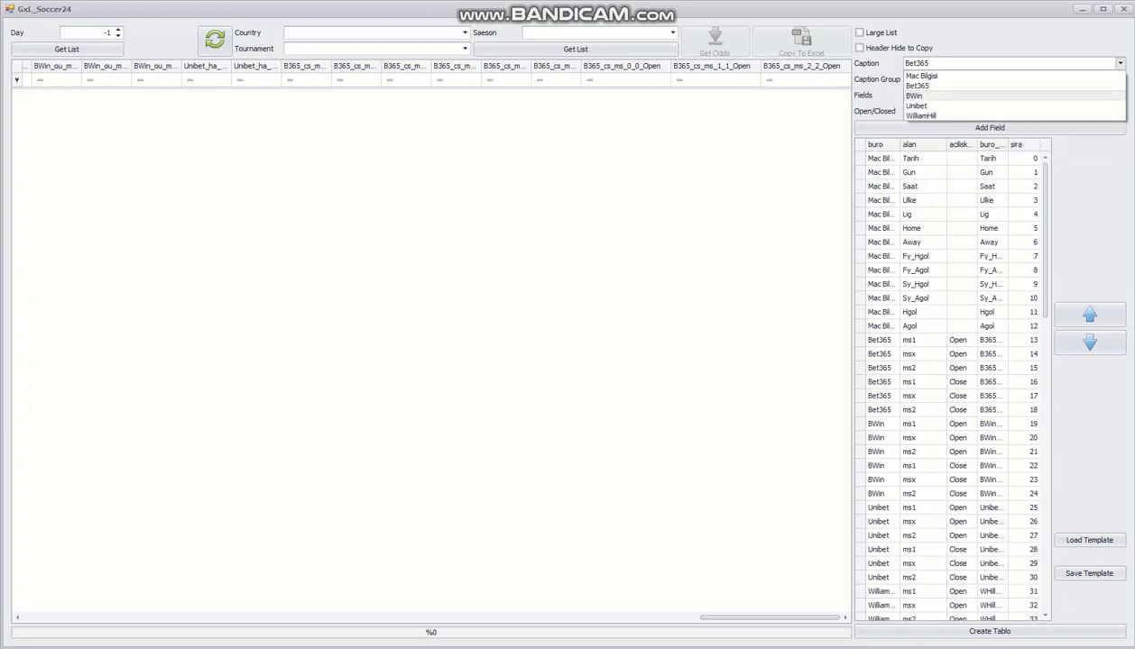
left_click(913, 95)
left_click(1121, 95)
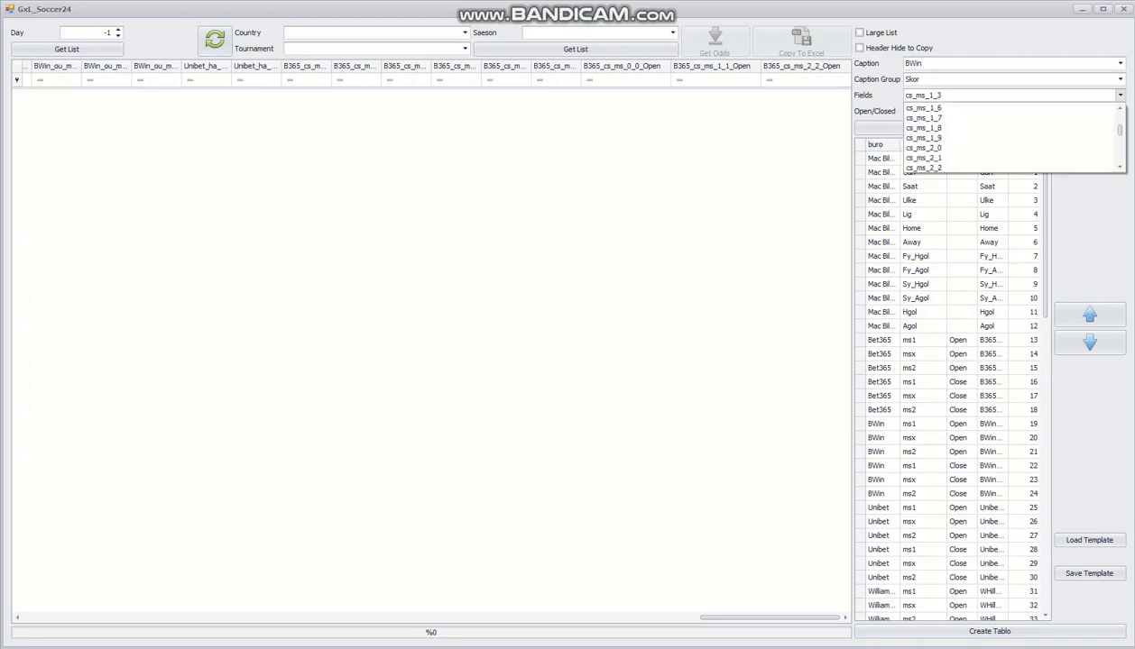
scroll(924, 140, "down", 2)
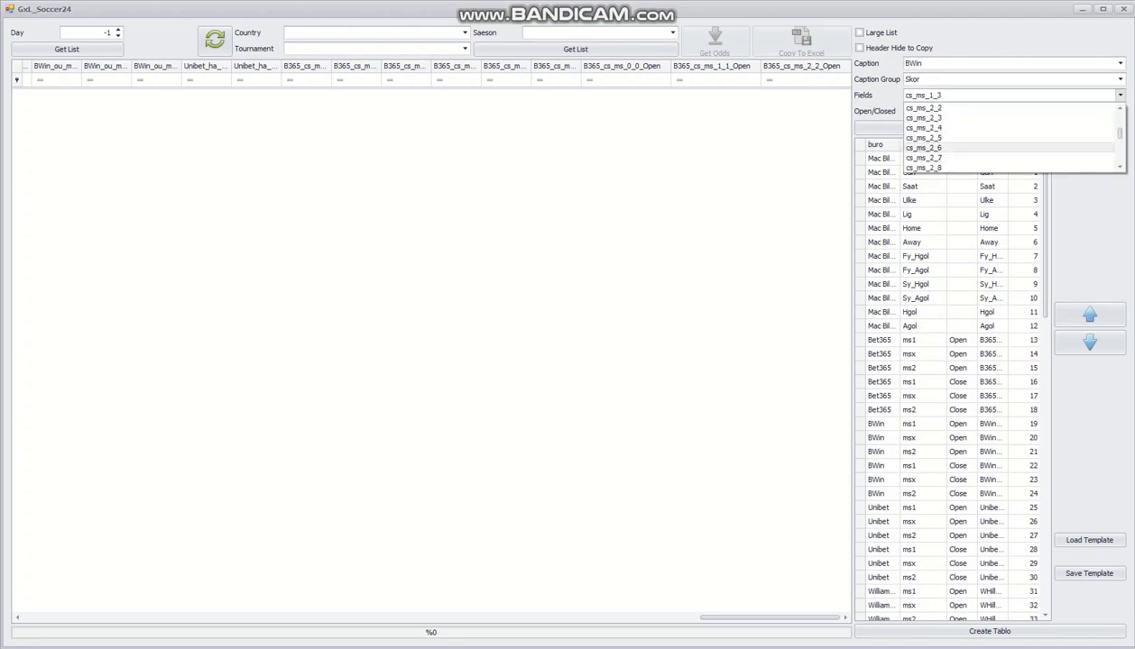
scroll(924, 147, "down", 5)
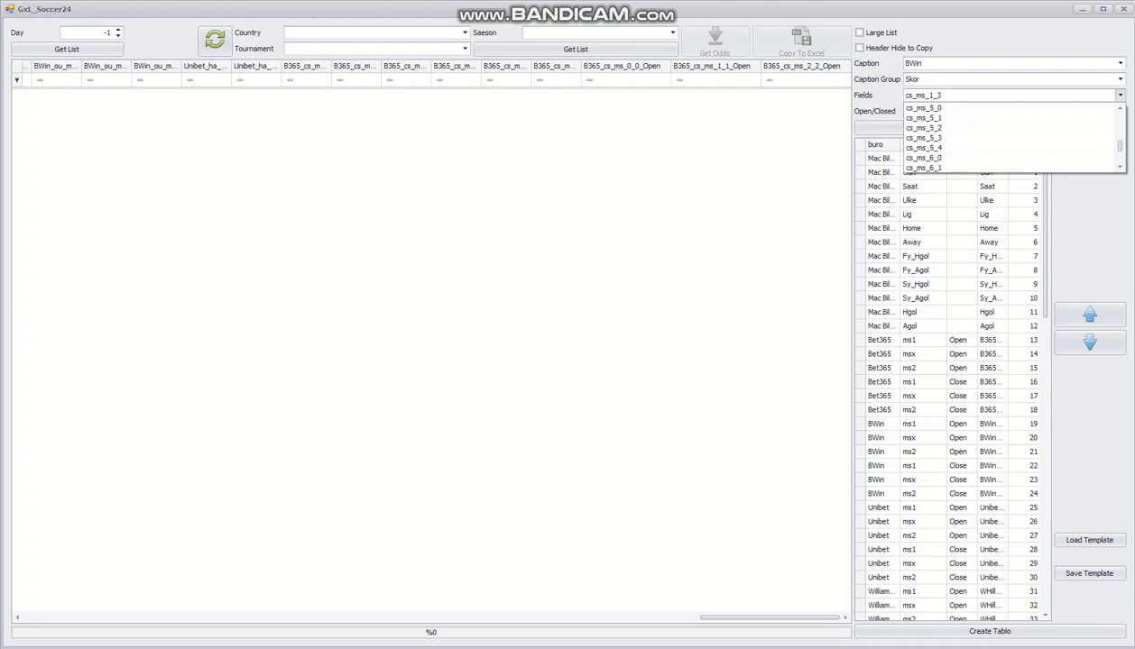
Step: Add the BWin first-half score field cs_fy_0_0 from the Skor 1. Devre group with Kapanış odds
left_click(1120, 80)
scroll(1011, 149, "down", 1)
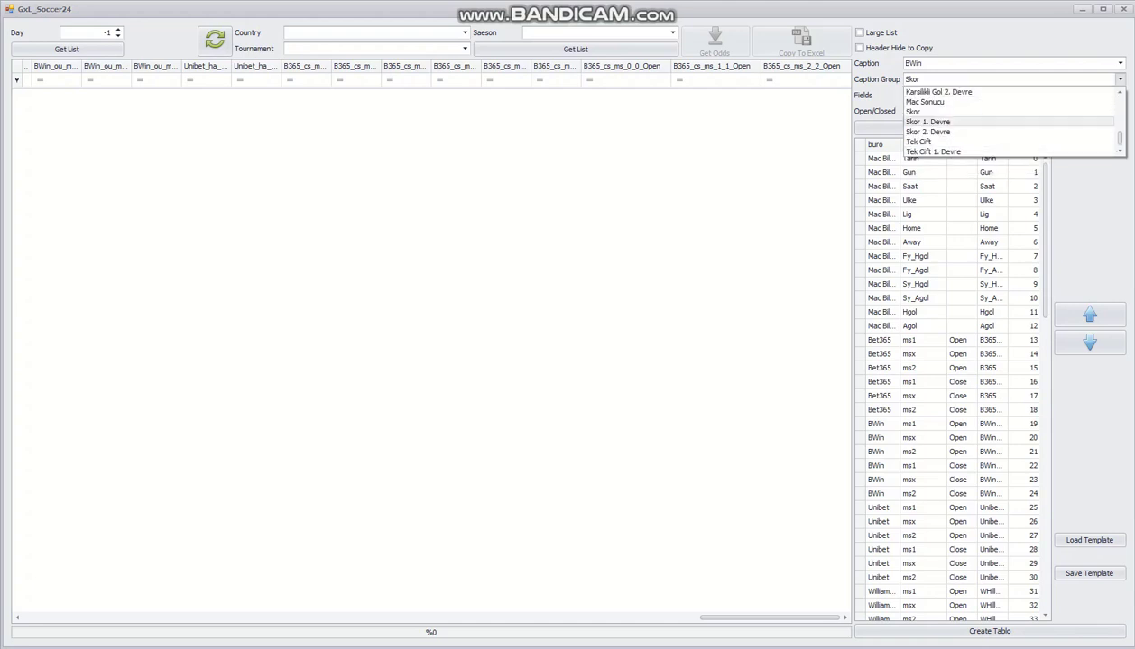
left_click(927, 121)
left_click(1120, 95)
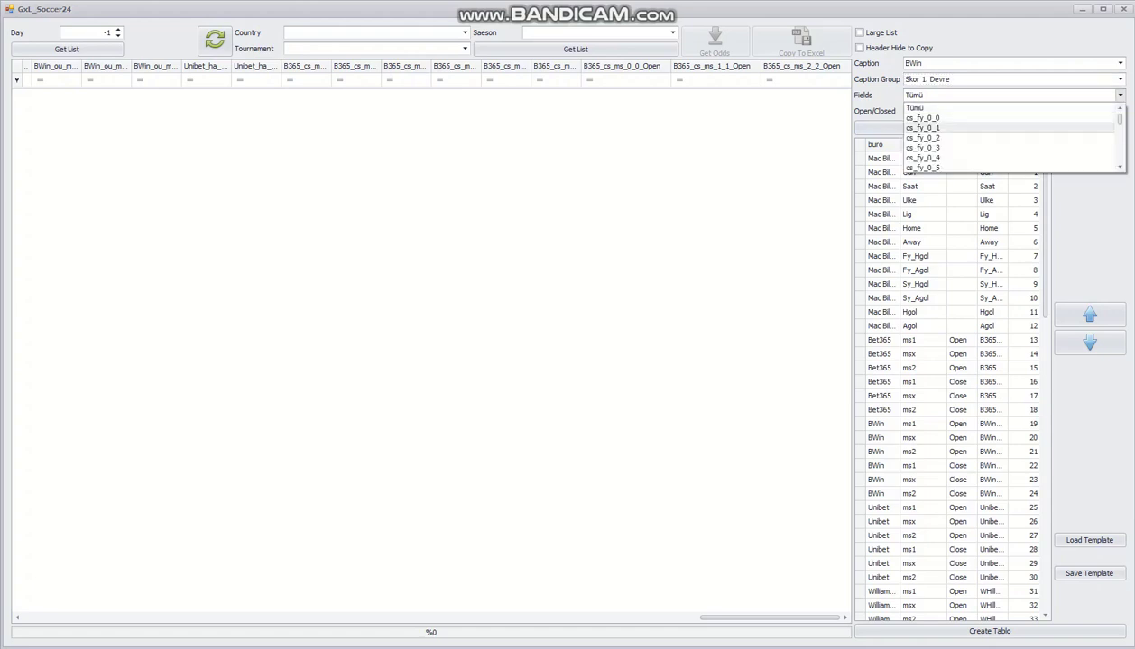
left_click(922, 117)
left_click(1121, 111)
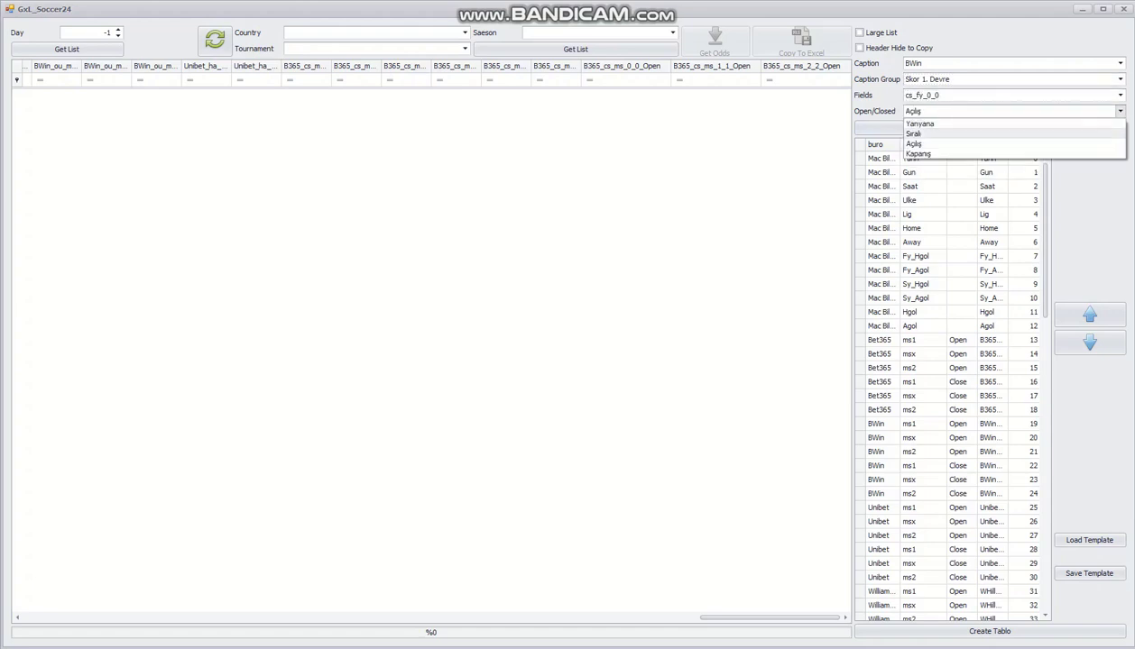
left_click(920, 128)
left_click(990, 128)
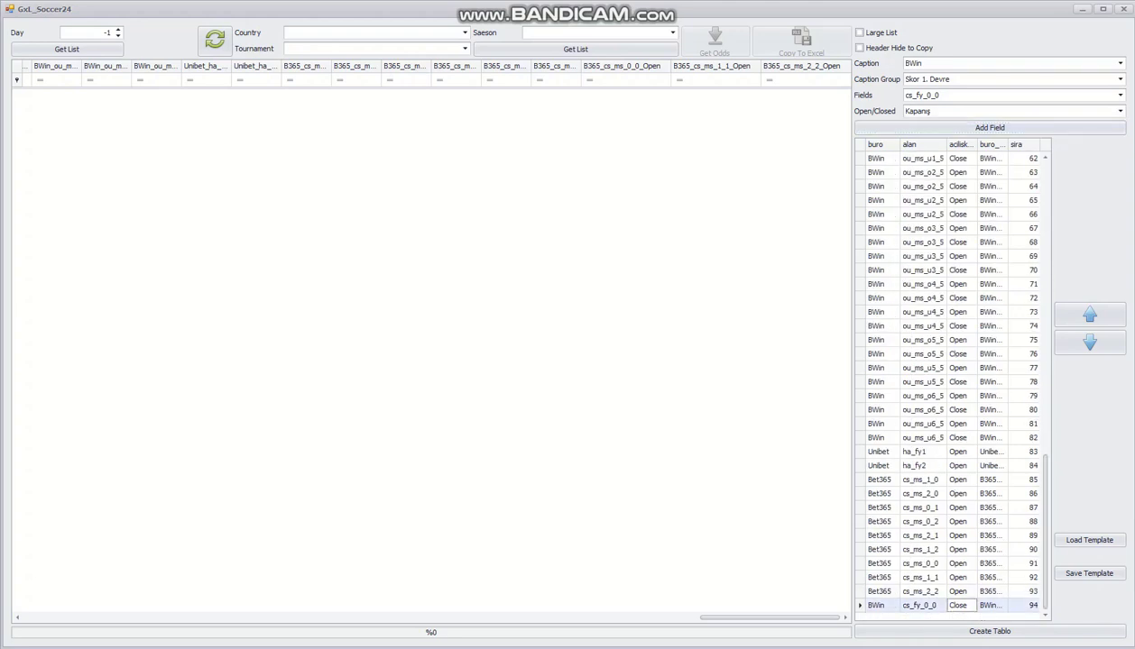
left_click(922, 607)
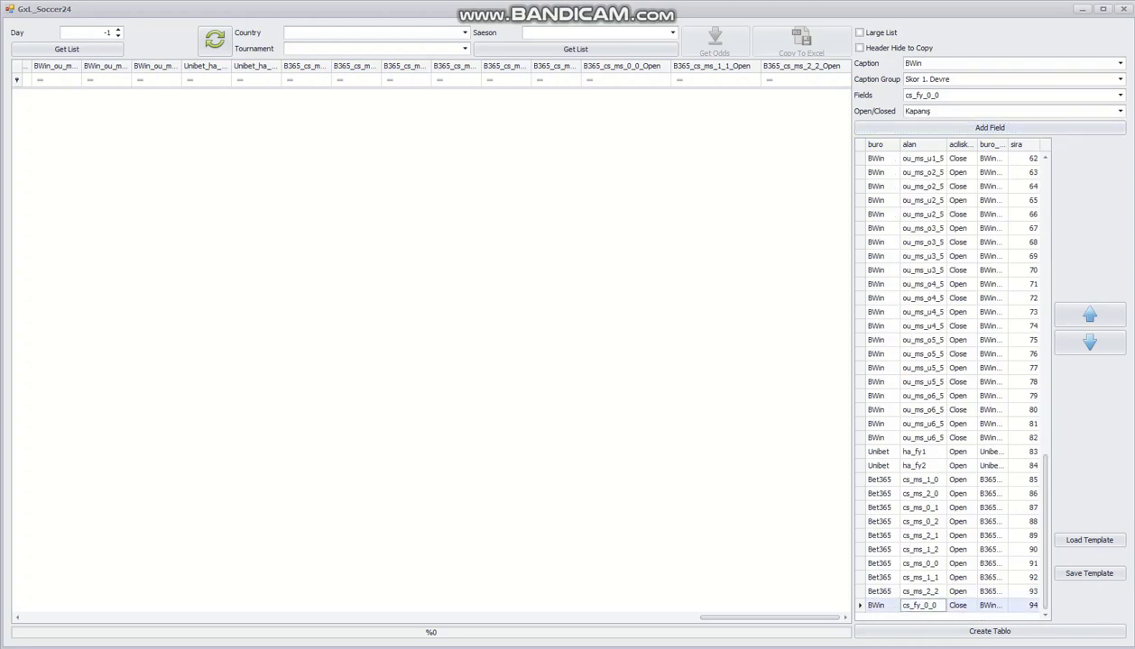
Step: Add the BWin first-half score field cs_fy_0_1 with Kapanış odds to the field list
left_click(1121, 96)
left_click(965, 126)
left_click(989, 128)
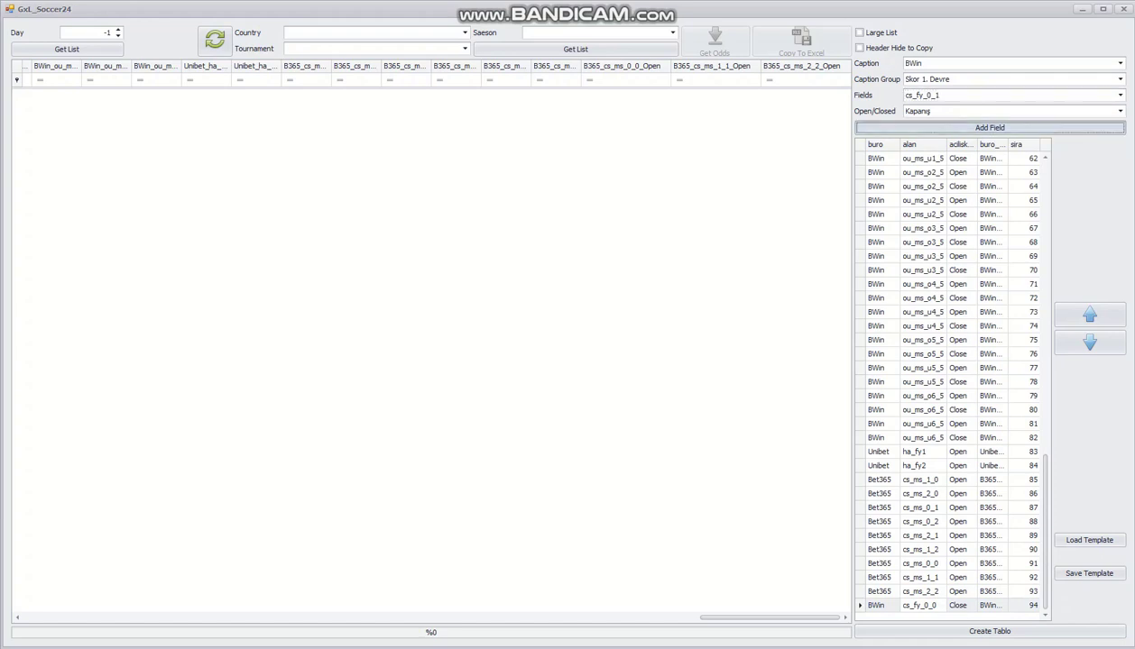
left_click(1120, 111)
left_click(938, 153)
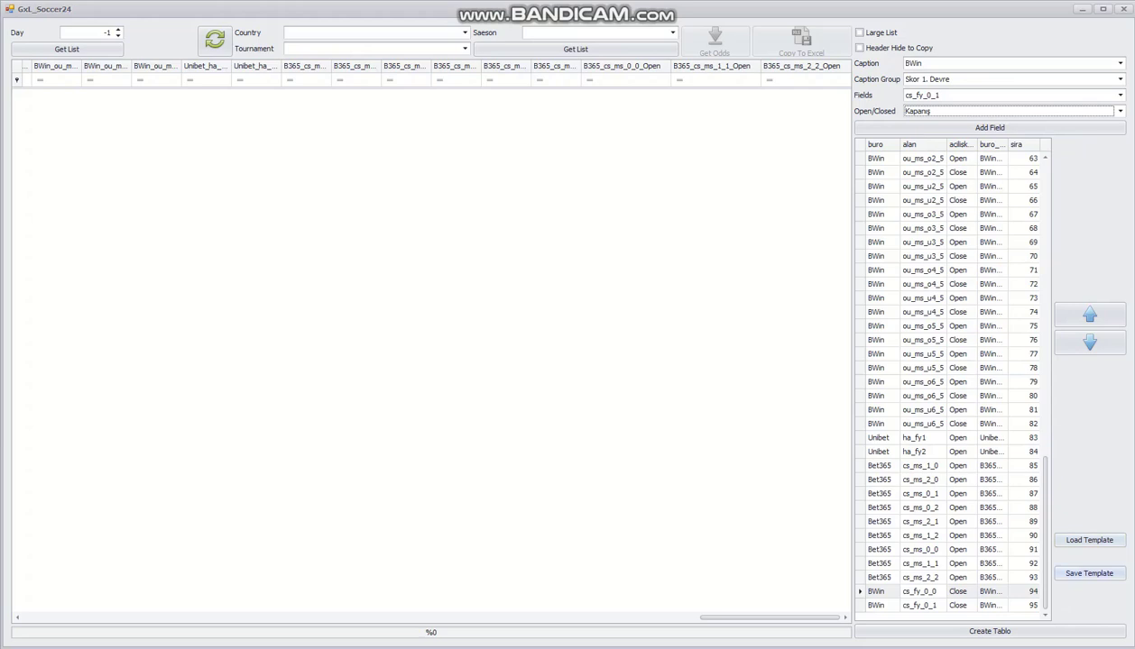
Step: Save the field list as the template, accepting replacement of any previously saved list
left_click(1089, 574)
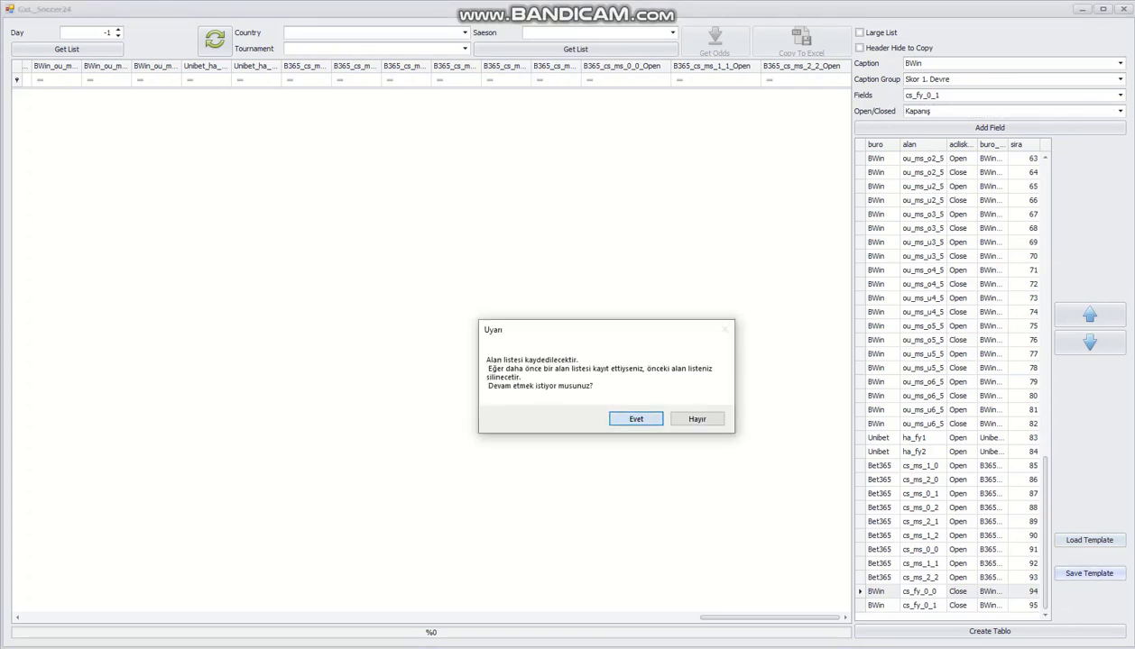
key("Return")
left_click(961, 494)
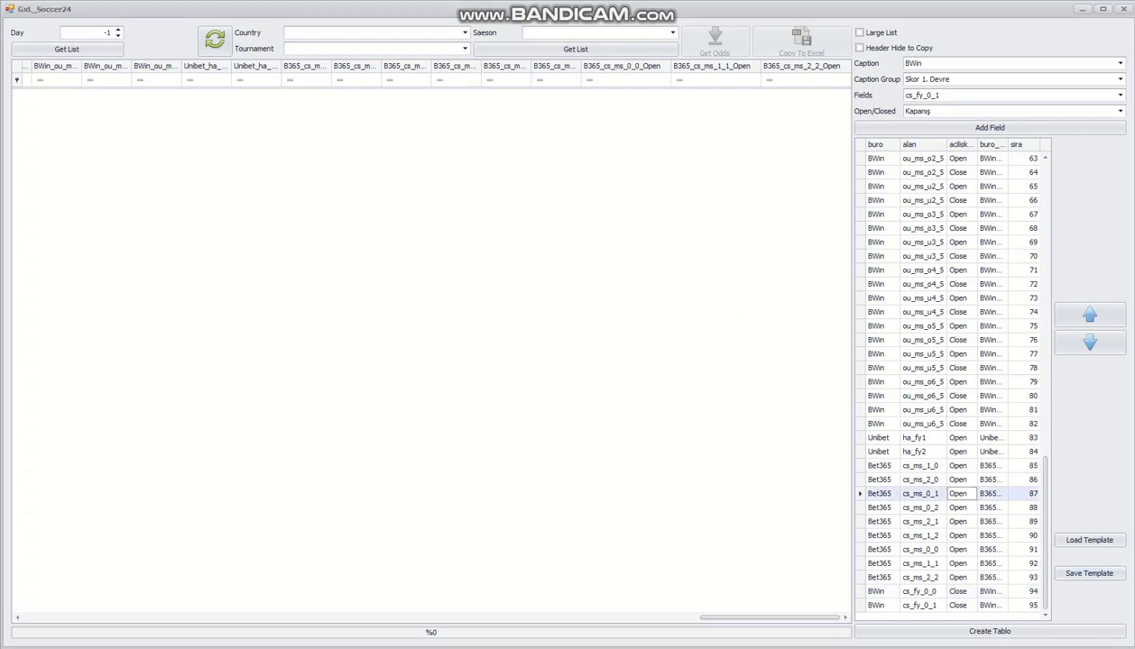
left_click(921, 605)
left_click(922, 592)
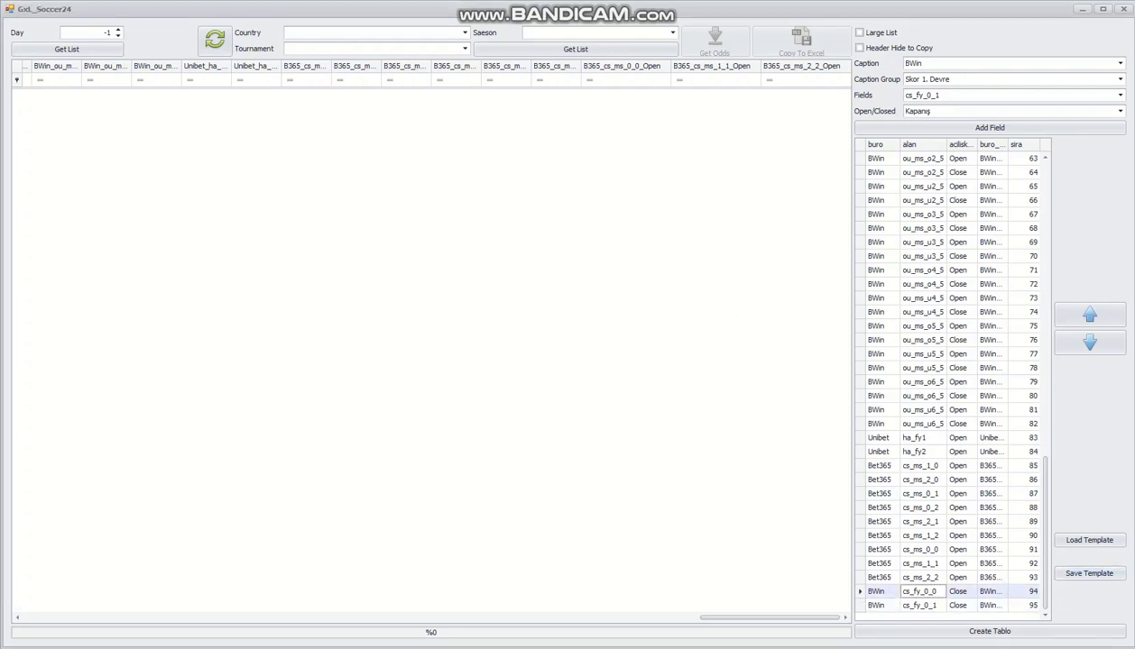
left_click(922, 536)
left_click(922, 507)
left_click(922, 452)
left_click(922, 409)
left_click(922, 396)
left_click(922, 480)
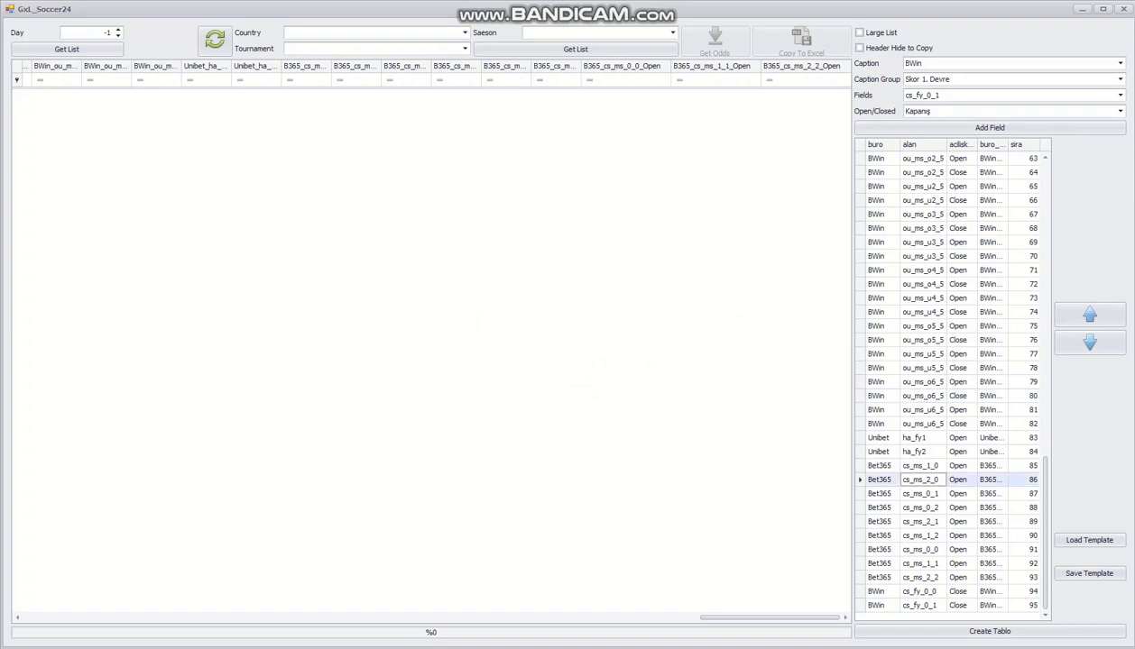
left_click(922, 522)
left_click(922, 578)
Step: Delete fields from the end of the field list until Bet365 htft_22 with closing odds is the last one
left_click(922, 592)
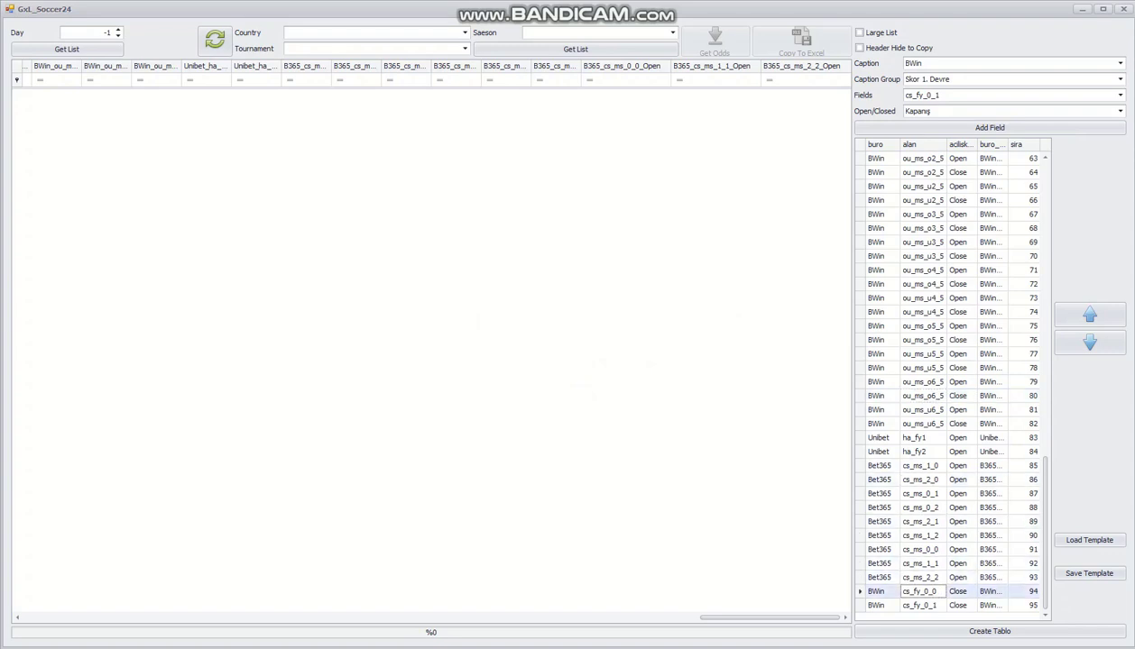
key("Delete")
key("Delete")
key("Delete")
key("Delete")
key("Delete")
key("Delete")
key("Delete")
key("Delete")
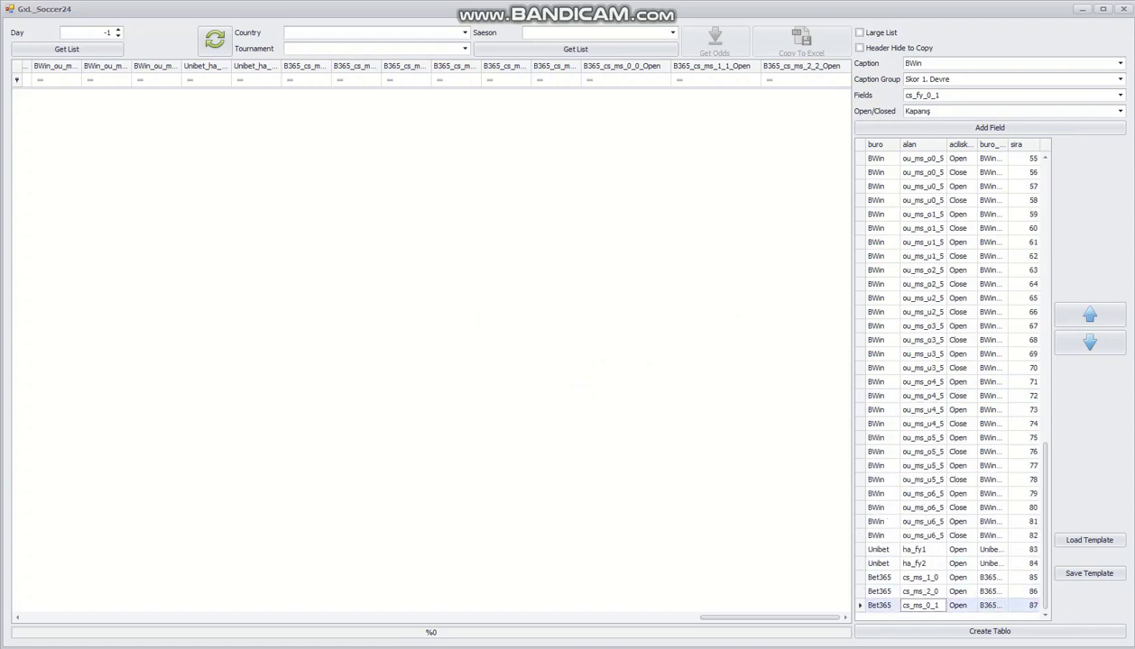
key("Delete")
key("Delete")
key("Delete")
key("Delete")
key("Delete")
key("Delete")
key("Delete")
key("Delete")
key("Delete")
key("Delete")
key("Delete")
key("Delete")
key("Delete")
key("Delete")
key("Delete")
key("Delete")
key("Delete")
key("Delete")
key("Delete")
key("Delete")
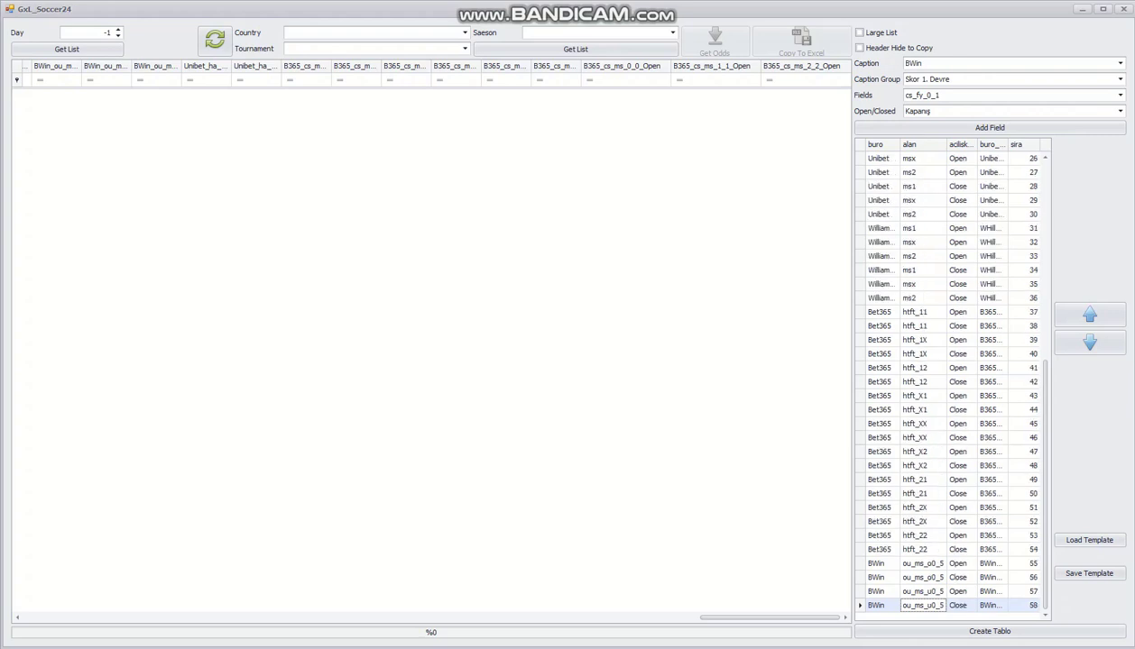
key("Delete")
key("Delete")
key("Delete")
key("Delete")
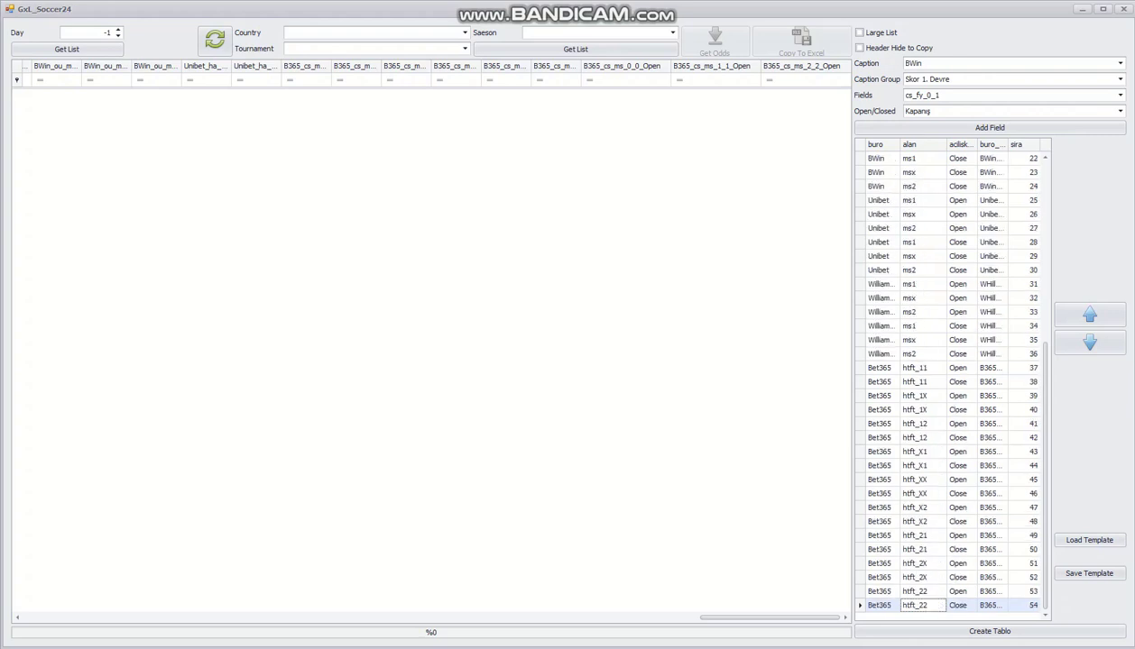
Step: Load the saved template, accepting deletion of the current field list, and check the last fields of the reloaded list
left_click(1088, 540)
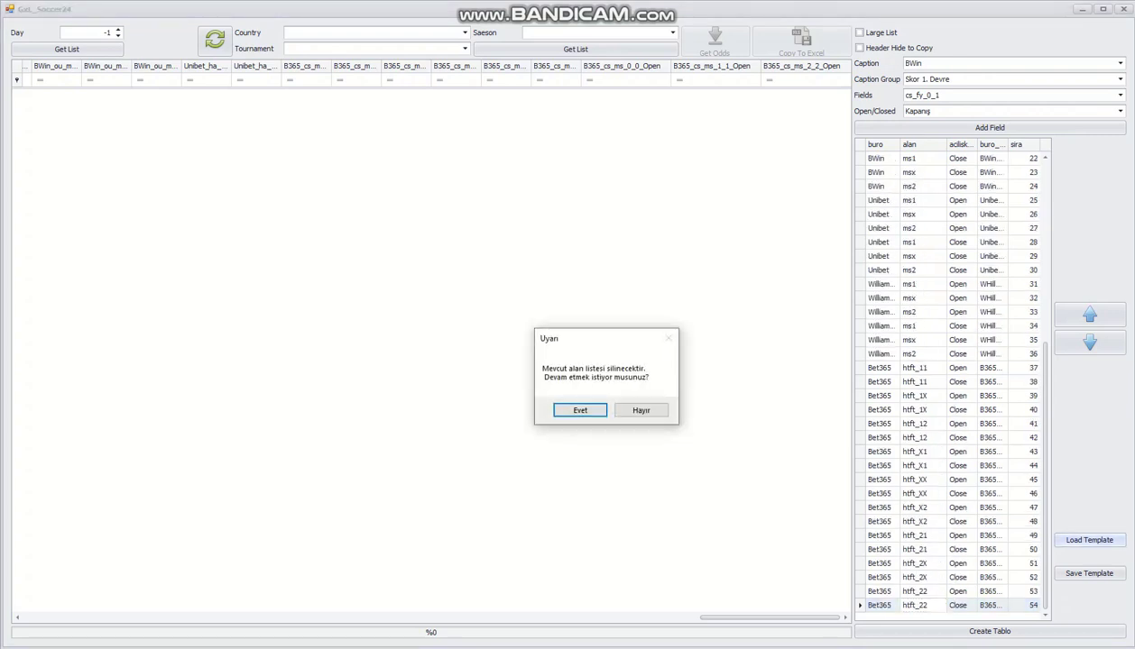
key("Return")
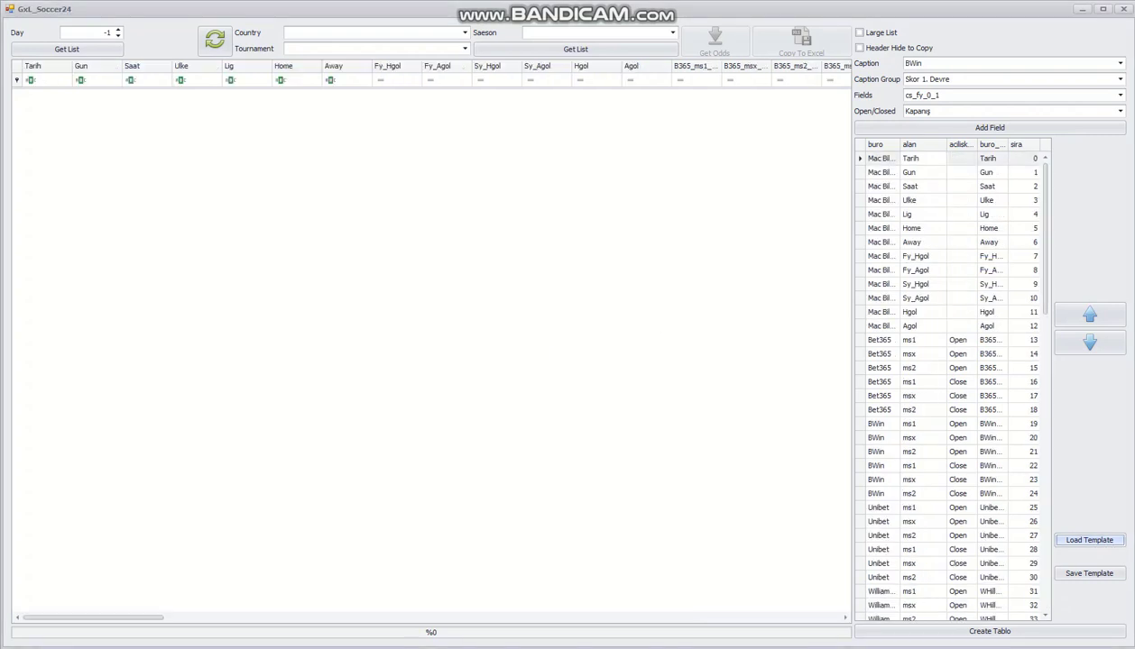
left_click_drag(1045, 239, 1045, 534)
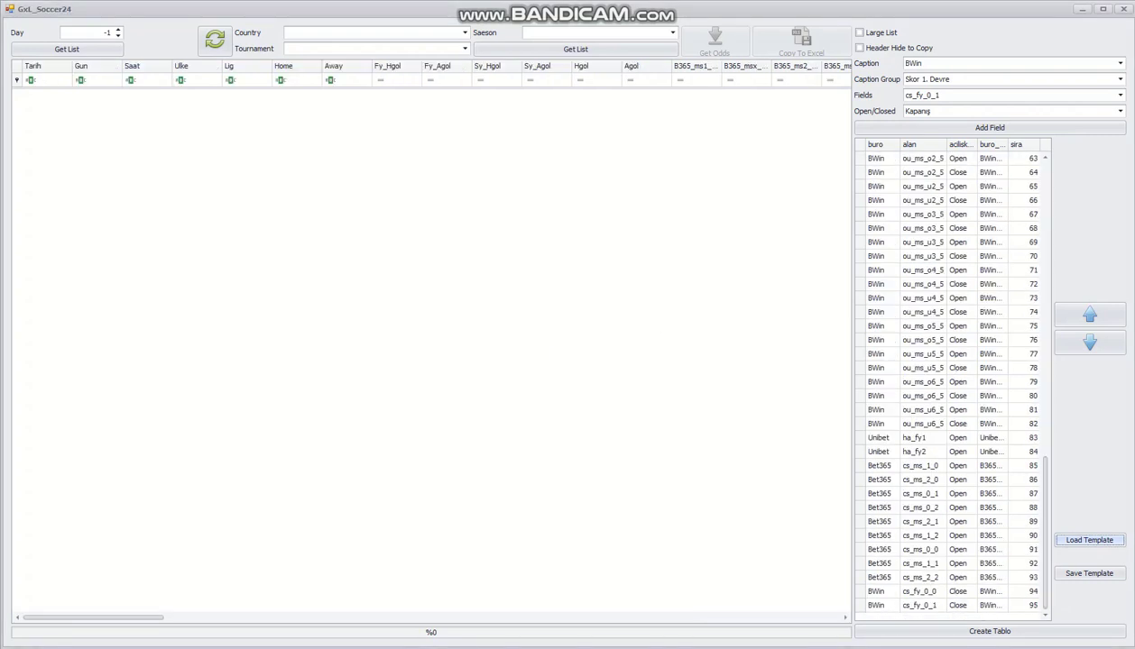
left_click(921, 606)
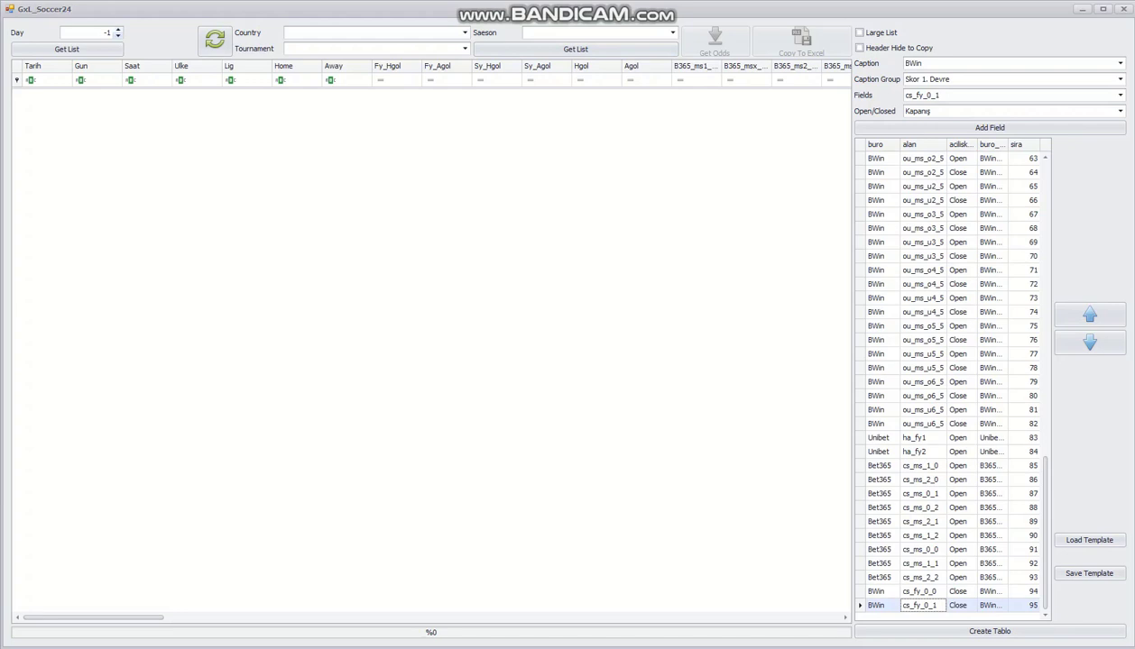
Step: Set the day to -3, get that day's match list and look through its first rows
left_click(107, 32)
left_click(67, 49)
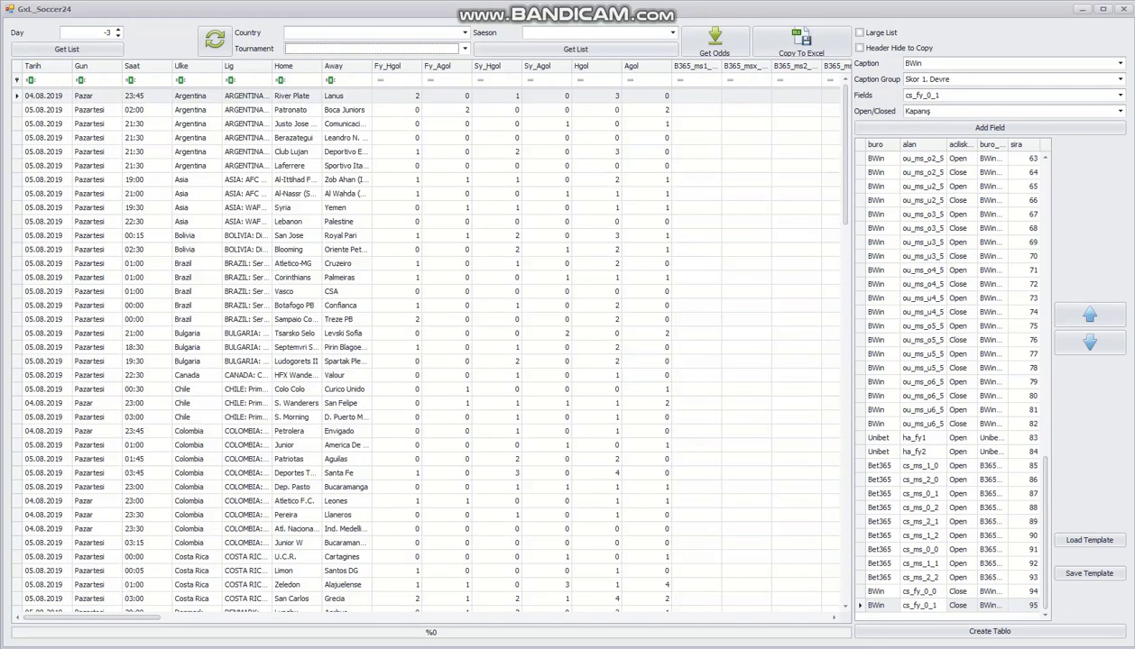
left_click(246, 124)
left_click(246, 193)
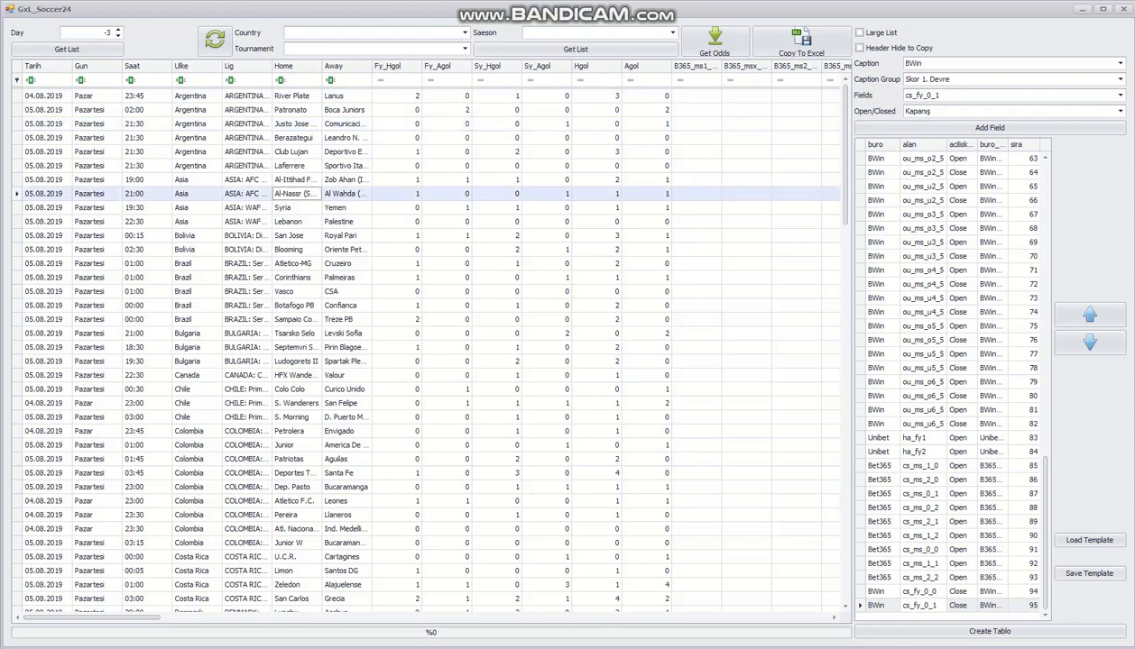
left_click(246, 263)
scroll(429, 351, "down", 4)
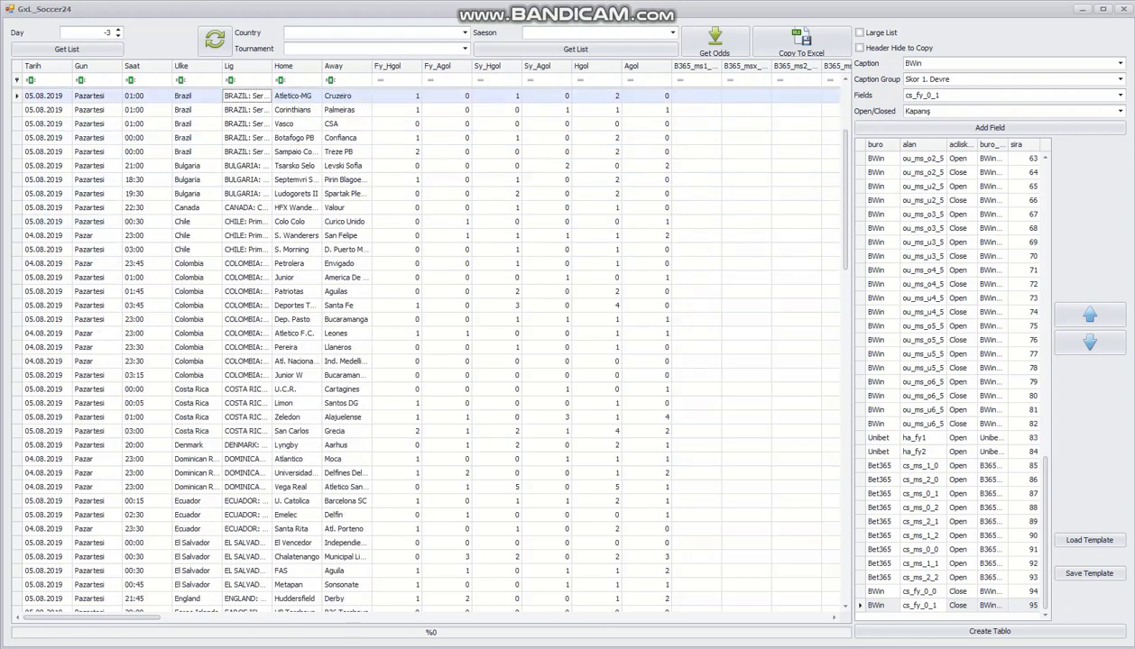
Step: Fit the widths of the Ulke, Lig, Home and Away columns to their contents
double_click(222, 66)
double_click(286, 66)
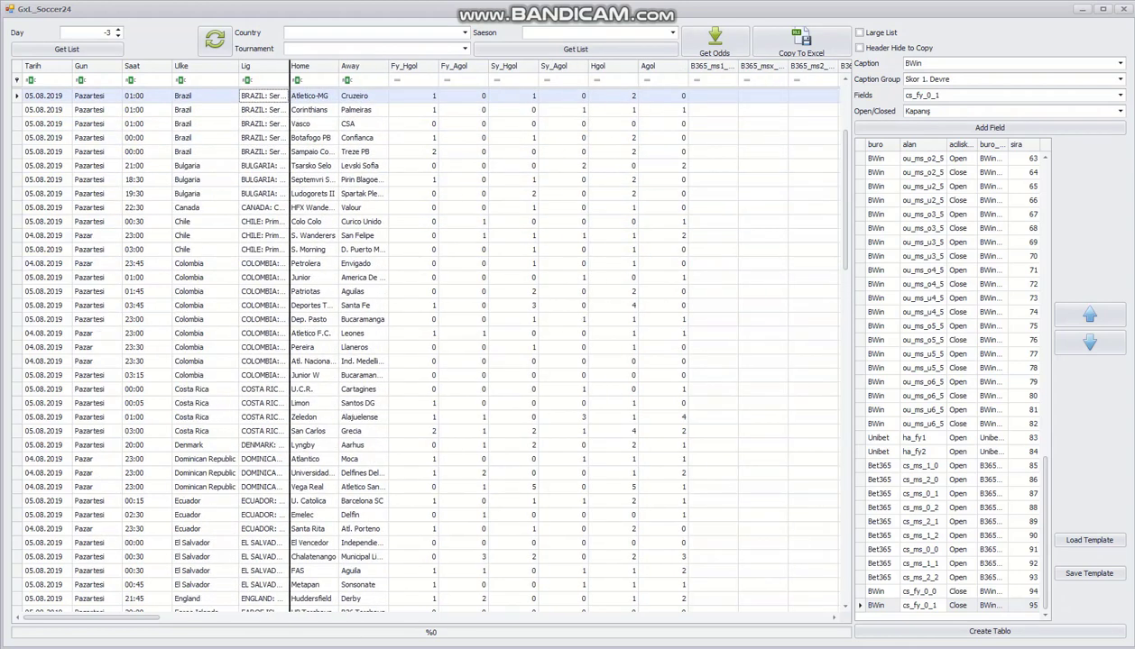
left_click(306, 263)
scroll(428, 352, "down", 2)
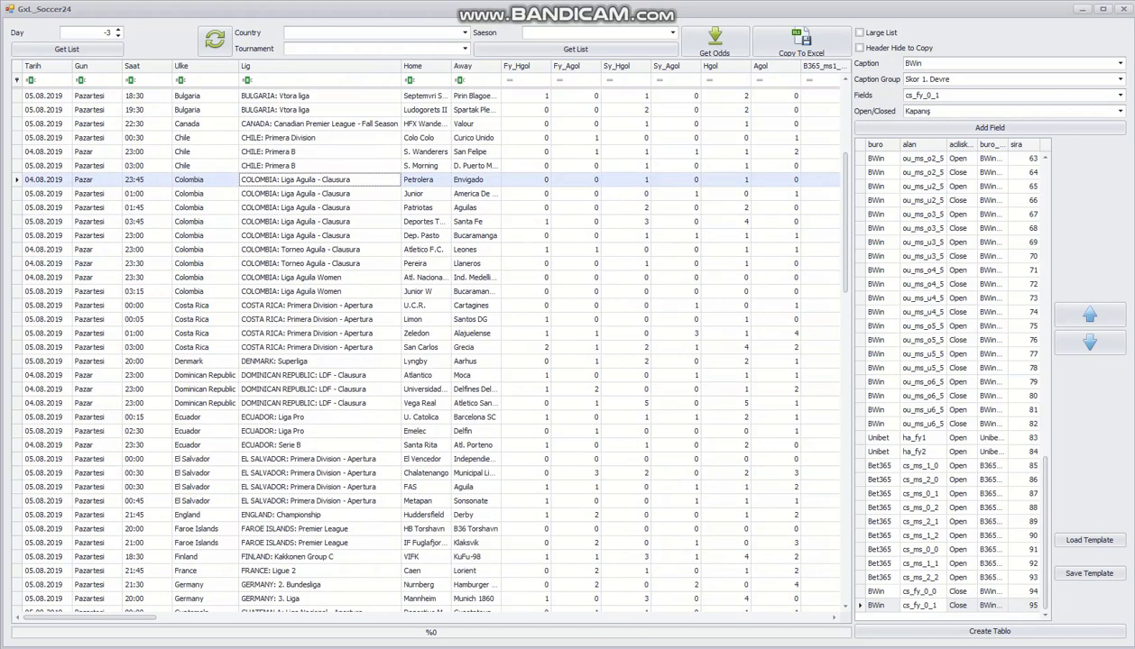
left_click(270, 305)
left_click(262, 376)
left_click(45, 388)
scroll(45, 389, "down", 4)
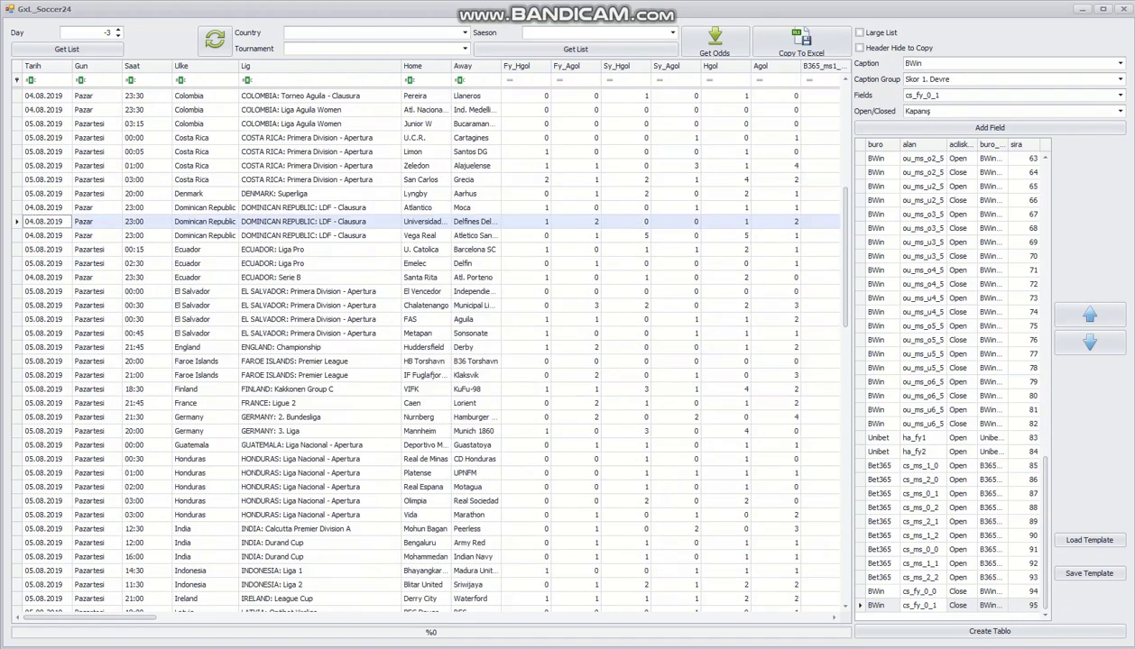
double_click(451, 65)
left_click(518, 207)
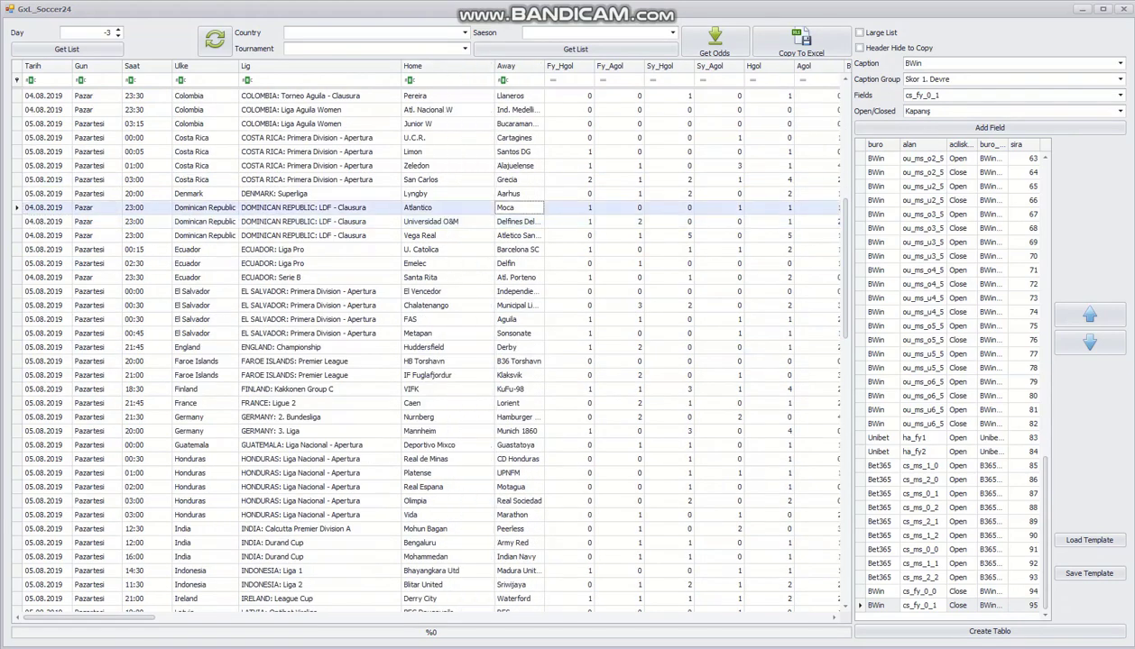
double_click(544, 66)
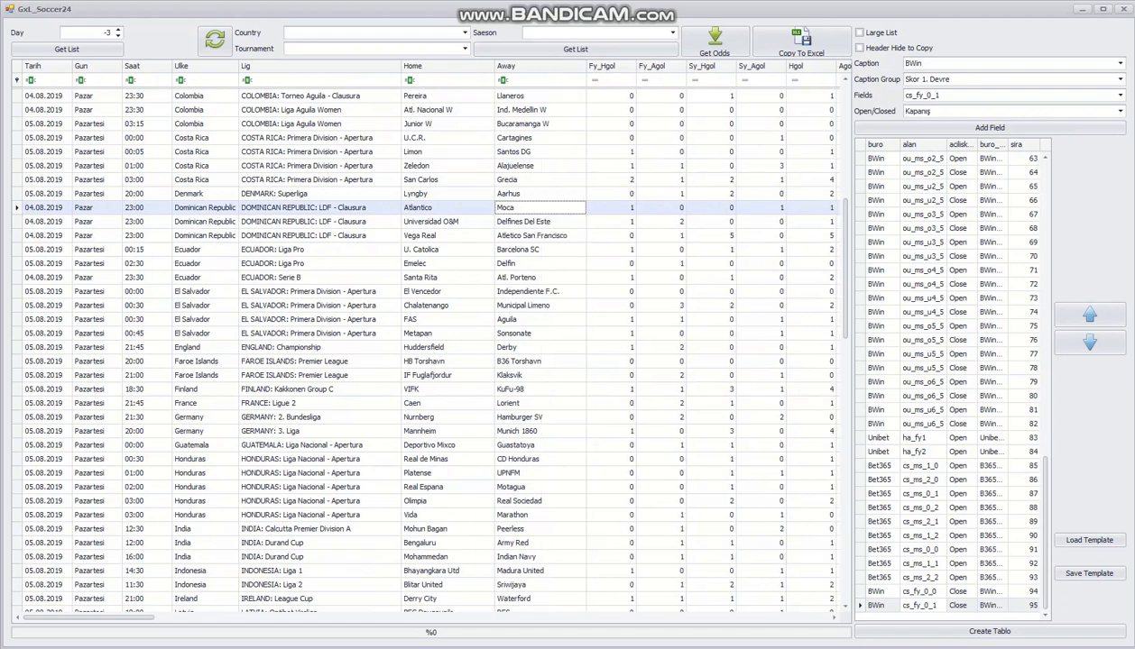
Step: Examine the goal columns, the full match list down to its last rows, and the odds columns
left_click(611, 152)
left_click(710, 151)
left_click(811, 138)
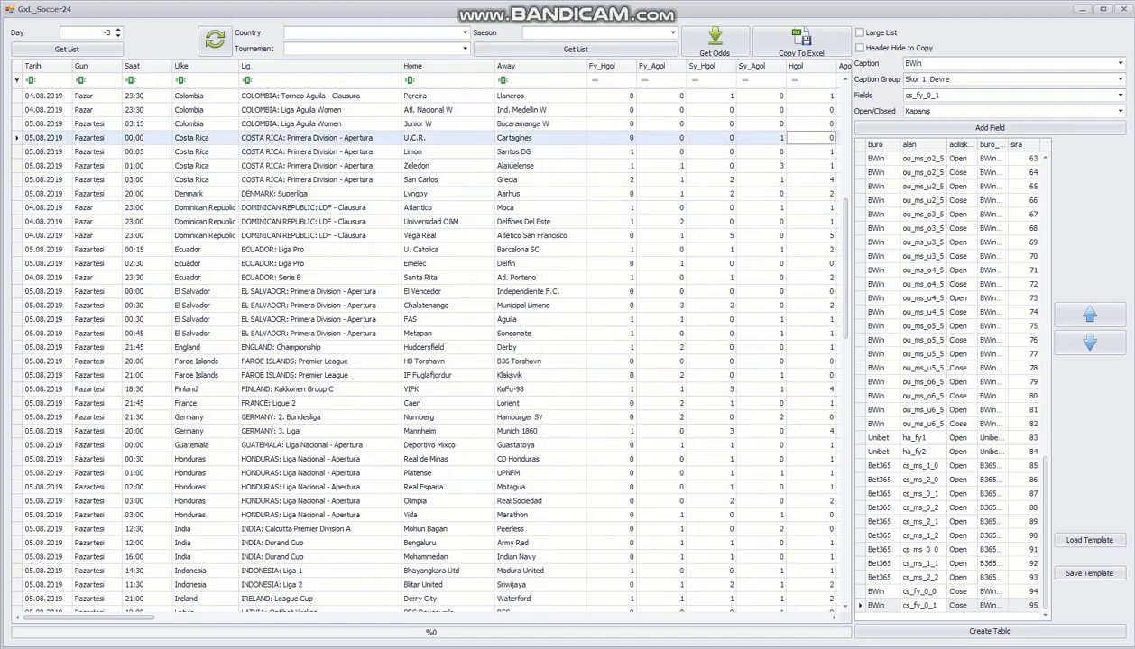
scroll(424, 347, "down", 20)
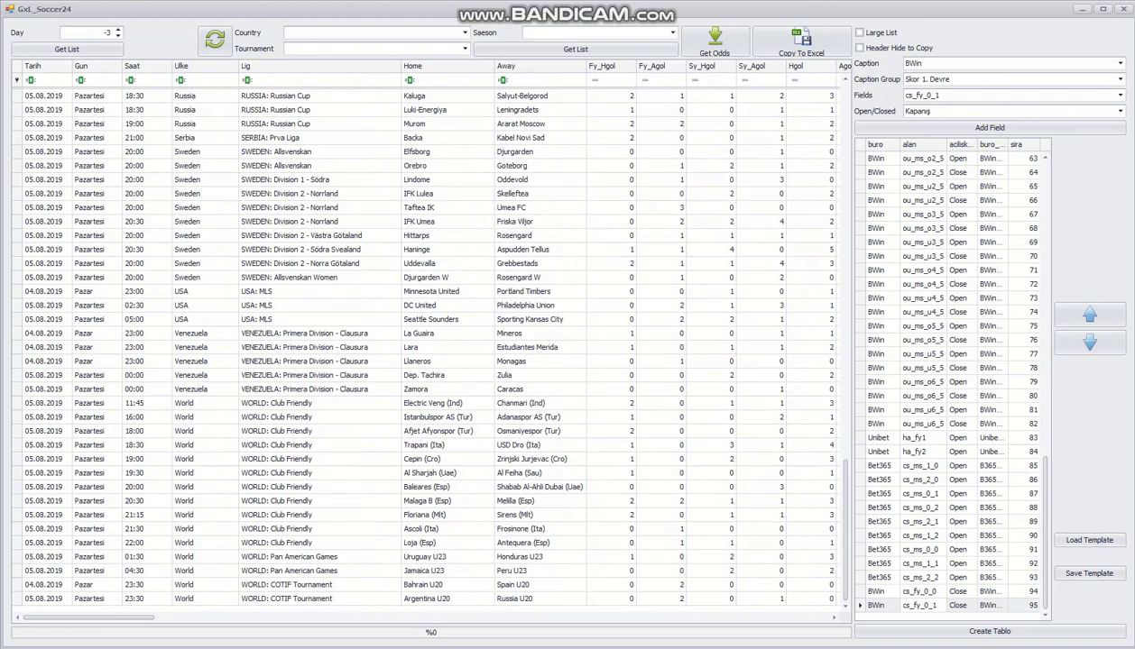
left_click_drag(89, 618, 151, 618)
scroll(423, 348, "up", 18)
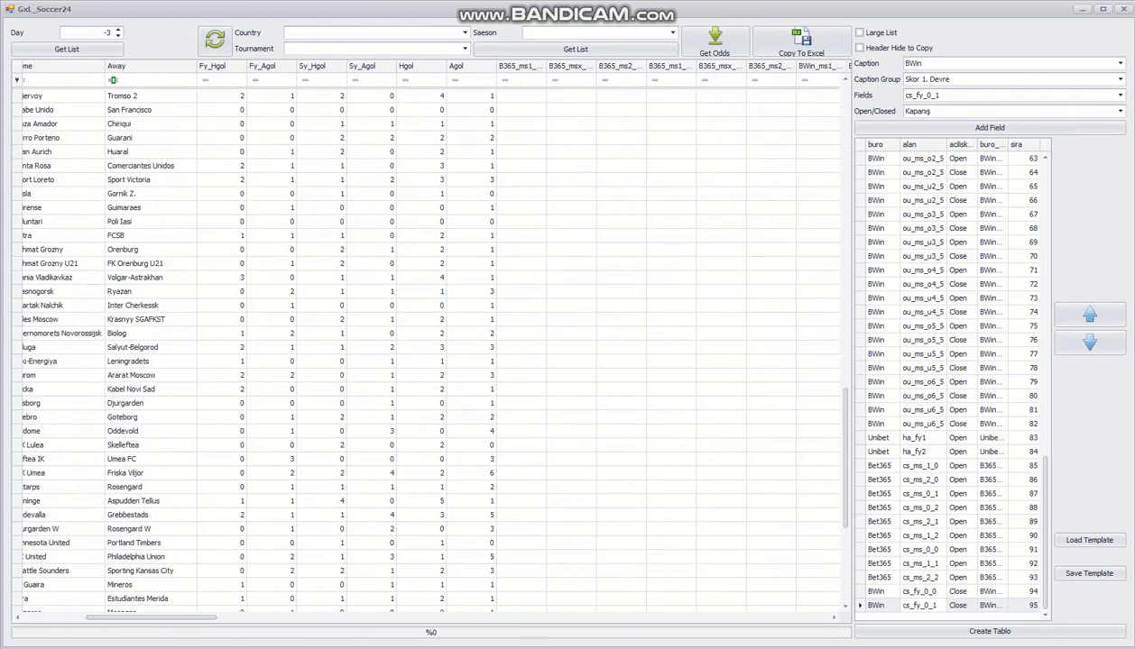
scroll(424, 347, "up", 10)
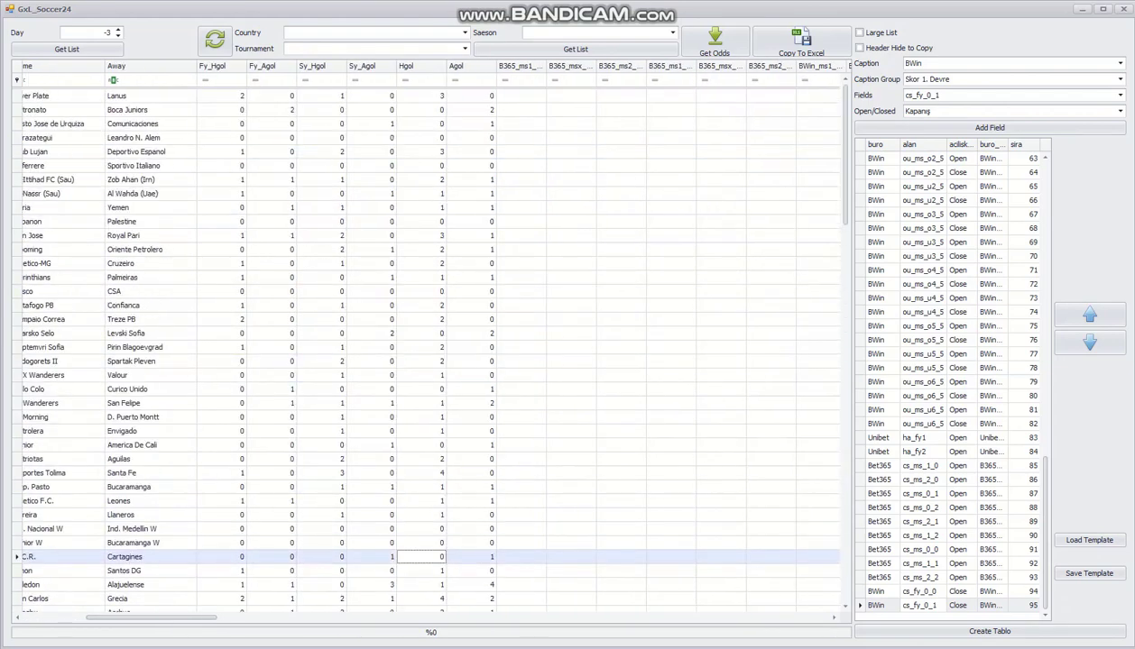
left_click_drag(151, 618, 104, 617)
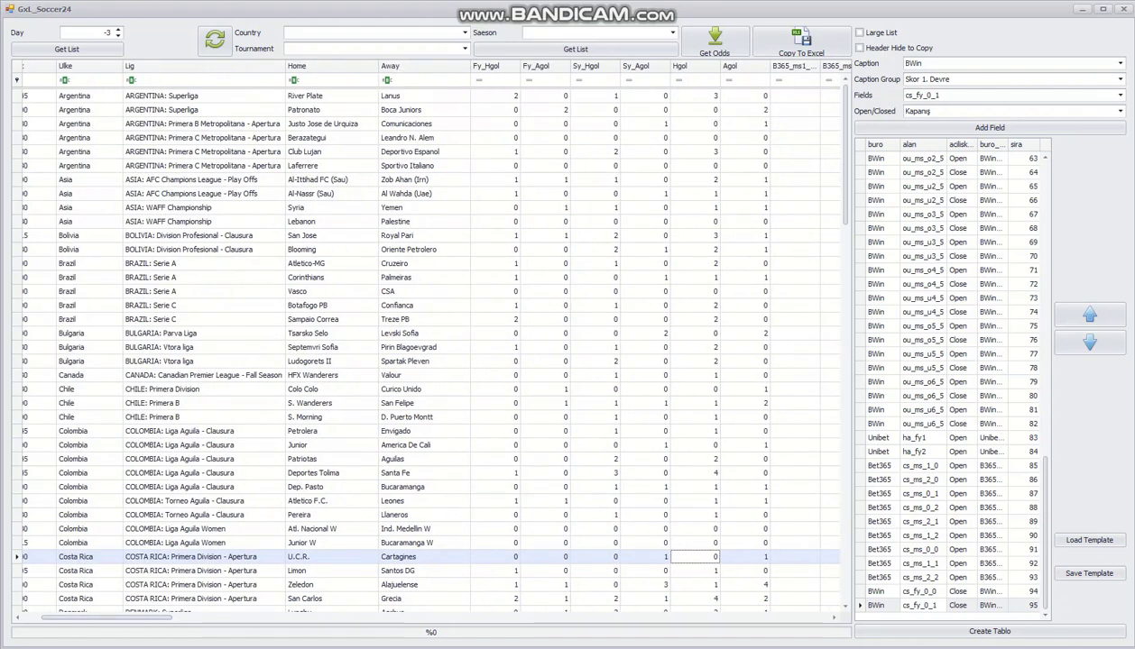
left_click(204, 277)
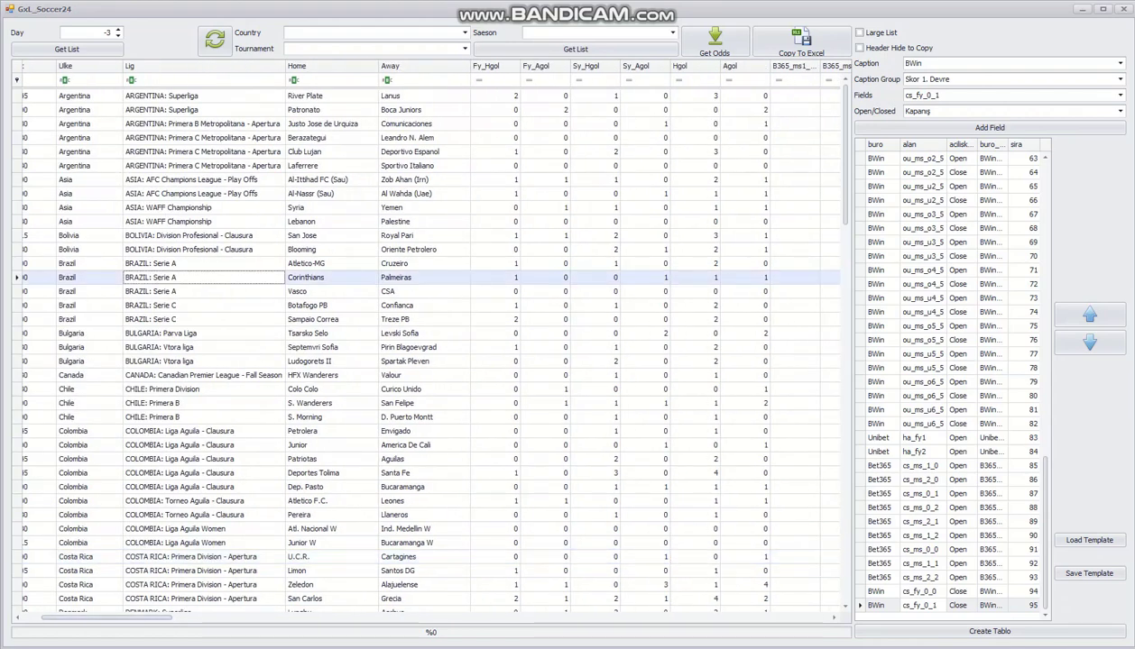
left_click(204, 264)
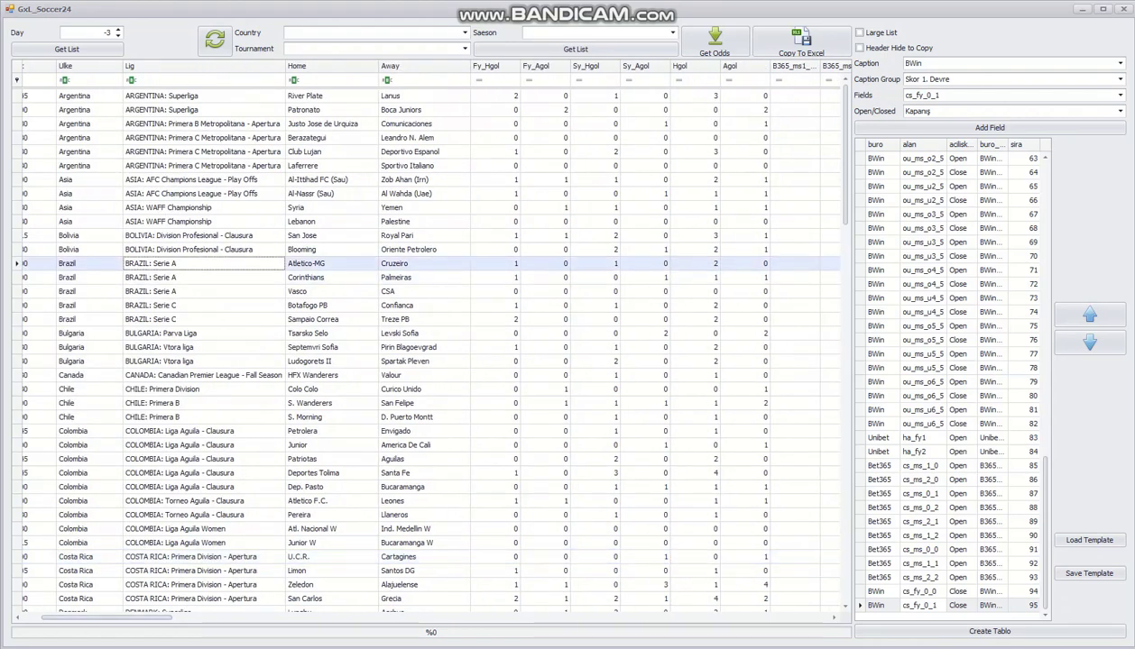
Step: Filter the Lig column to BOLIVIA: Division Profesional - Clausura and BRAZIL: Serie A
left_click(281, 66)
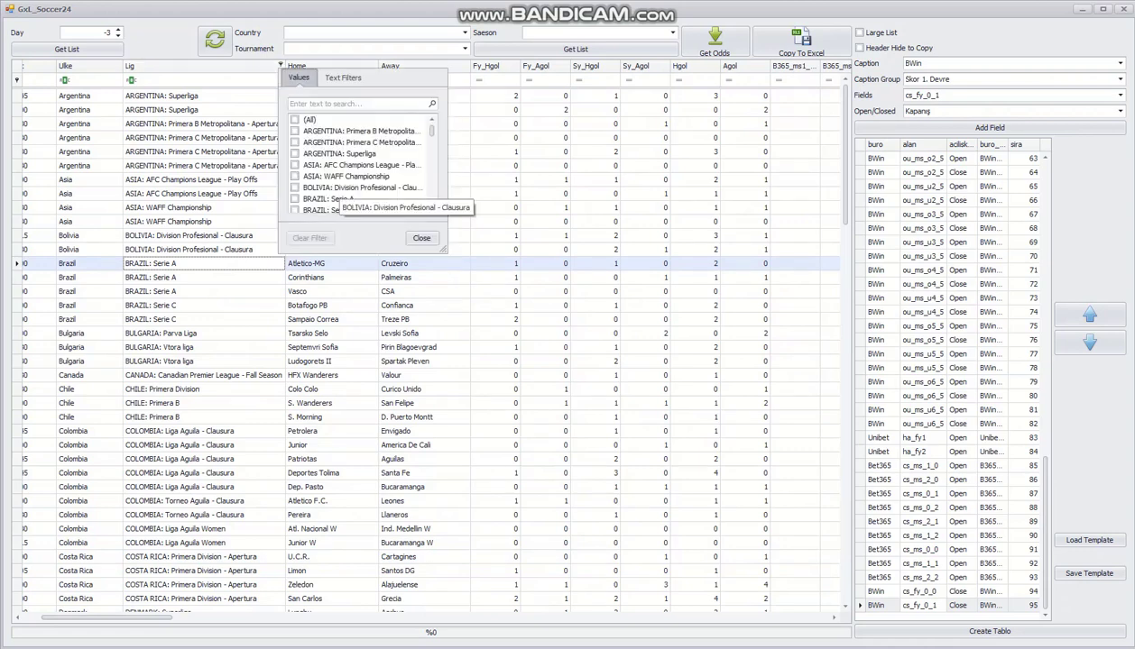
scroll(361, 184, "down", 2)
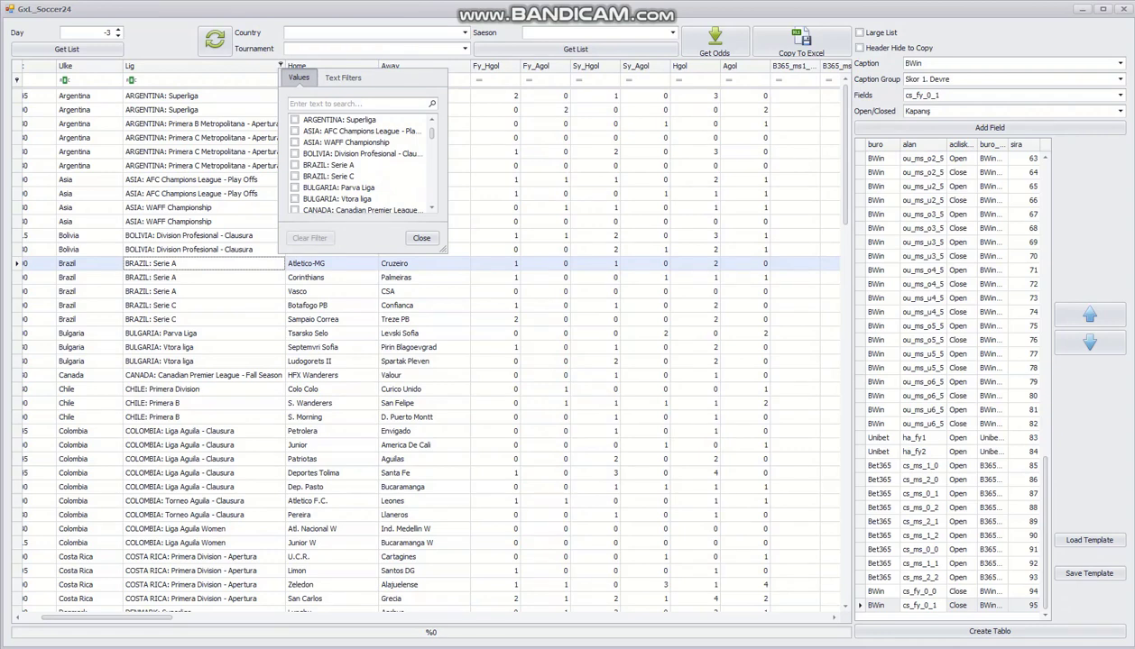
left_click(294, 153)
left_click(294, 165)
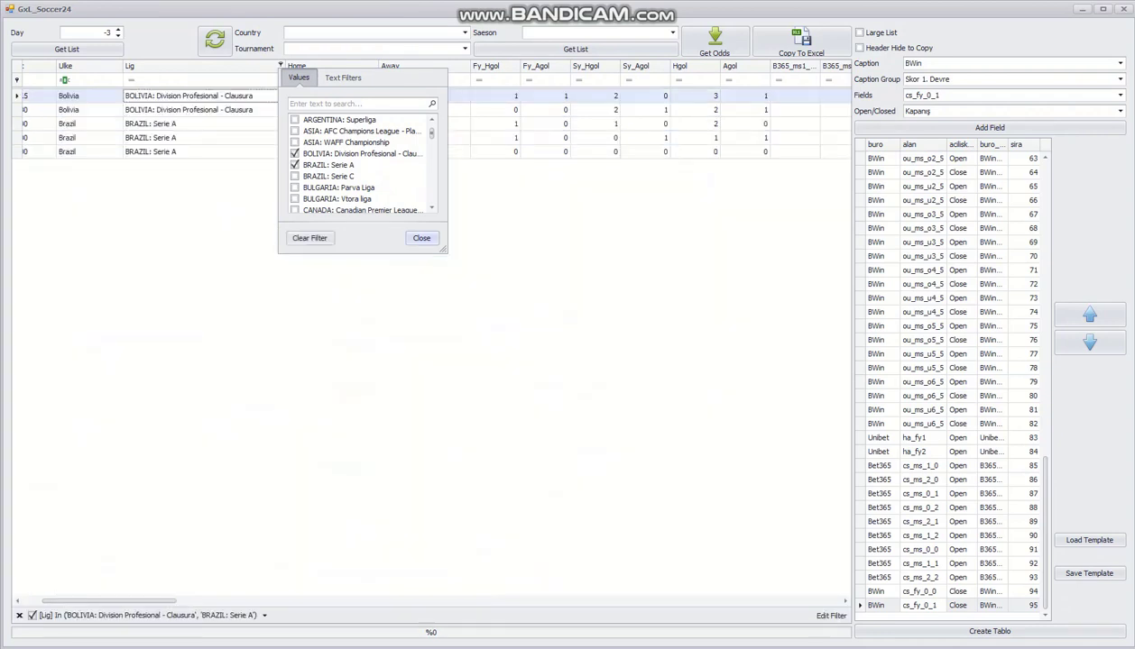
left_click(545, 124)
Step: Get the odds for the filtered matches and review the bookmaker odds columns
scroll(532, 124, "right", 3)
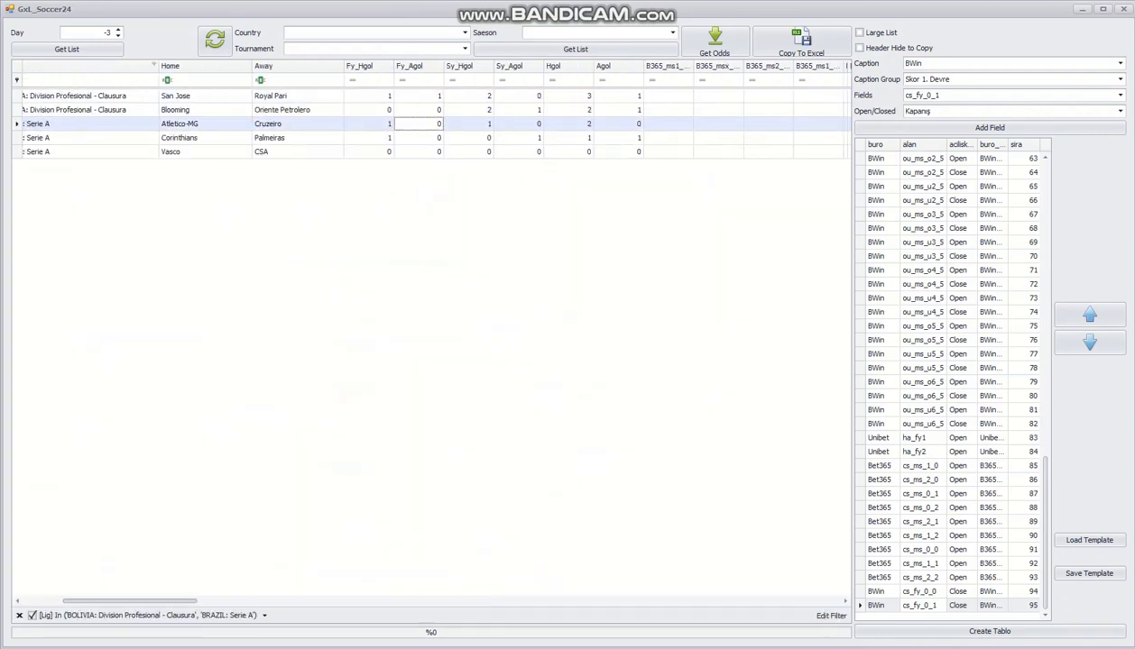
left_click(529, 123)
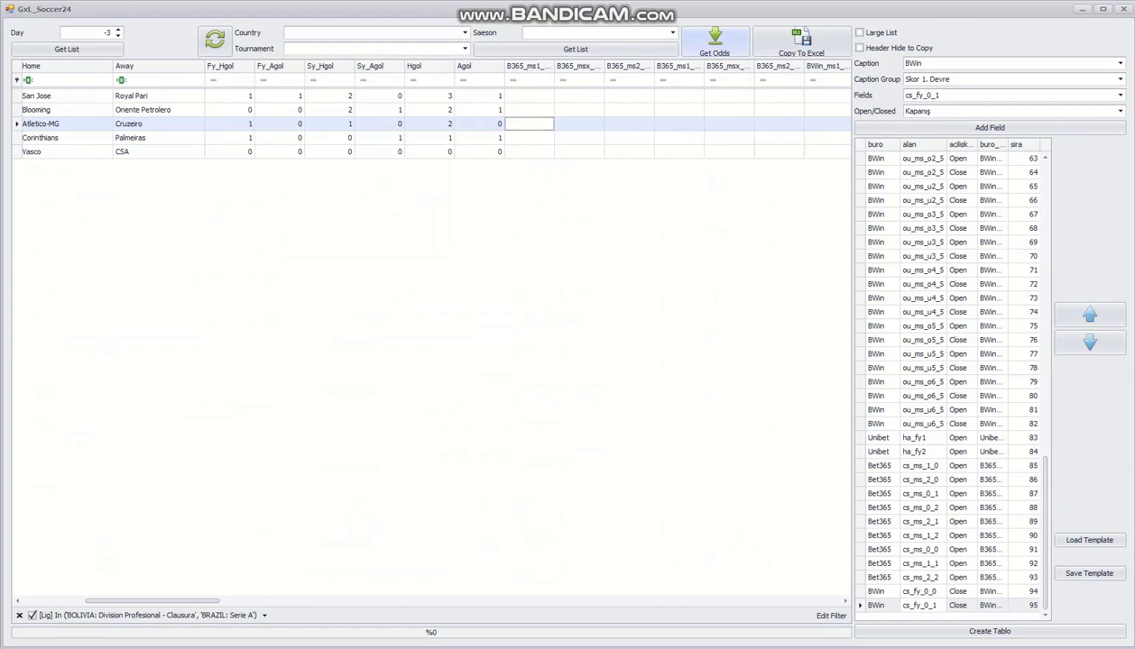
left_click(715, 41)
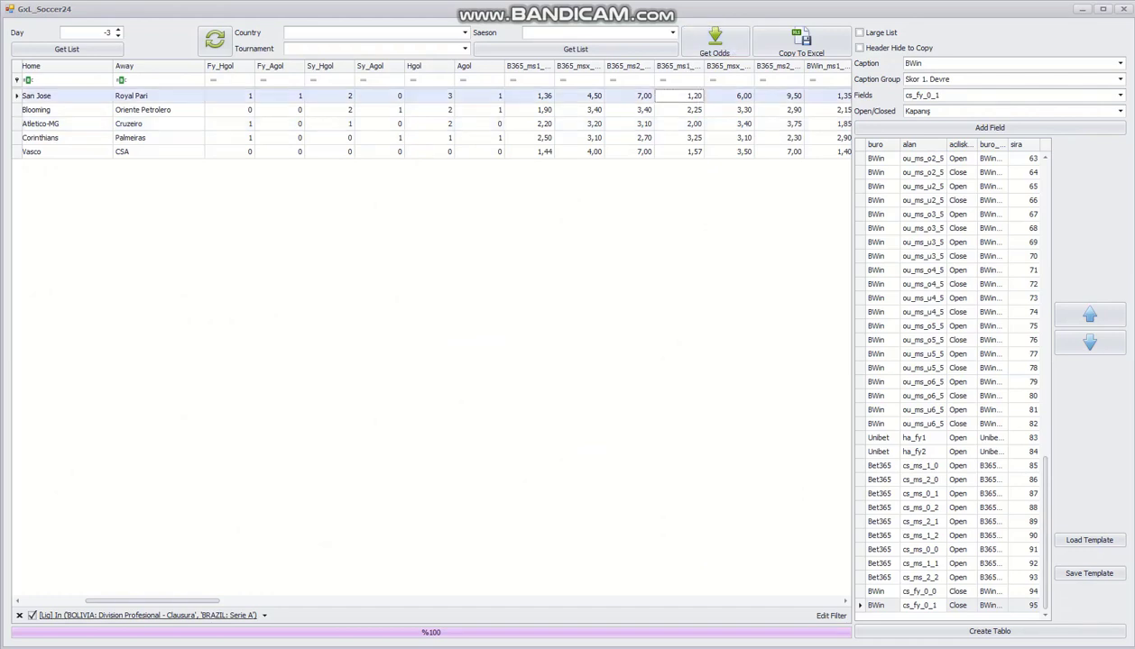
scroll(431, 270, "right", 5)
scroll(431, 271, "right", 8)
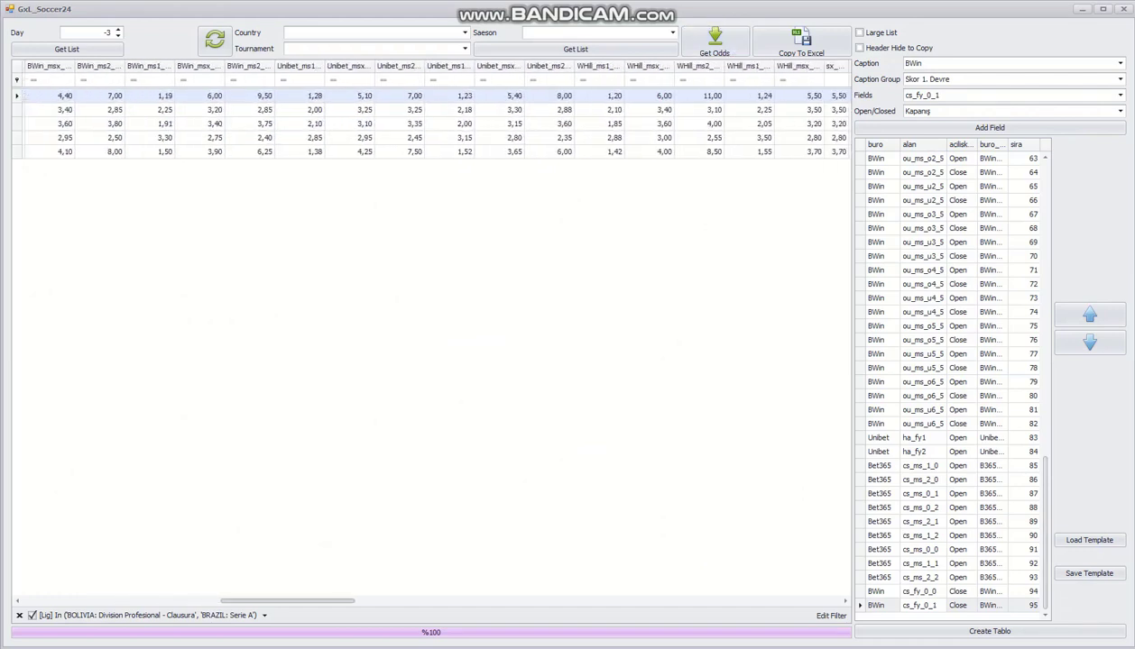
left_click_drag(392, 602, 84, 601)
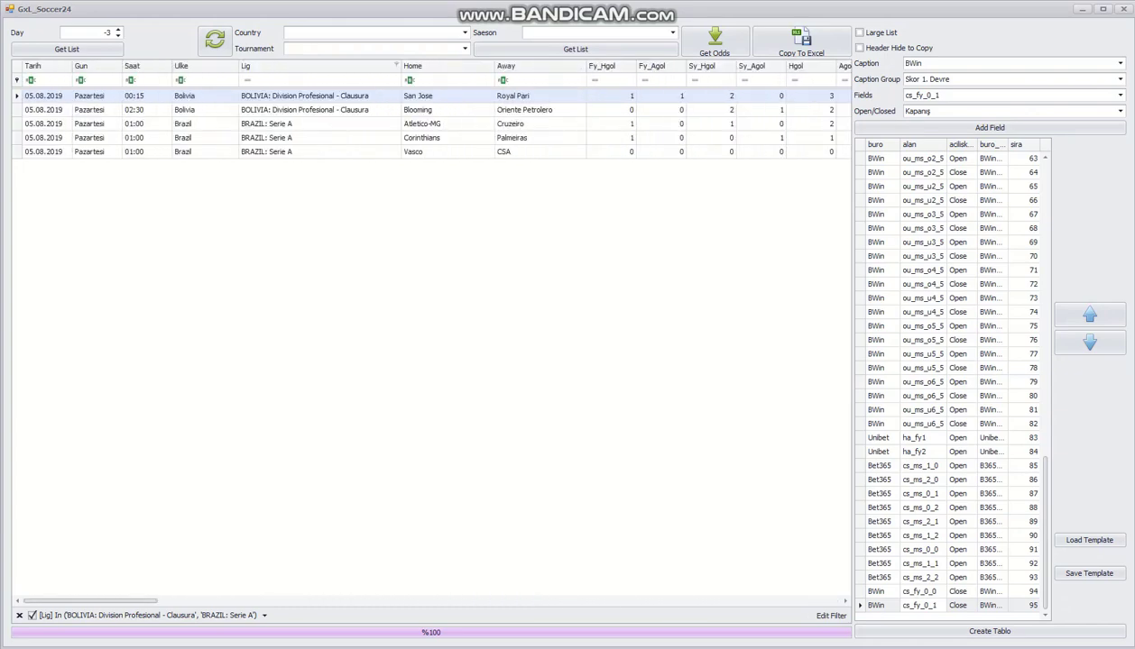
Step: Get the match list for Argentina, tournament Superliga, season 2019/2020, and remove the league filter from the table
left_click(465, 33)
left_click(379, 45)
left_click(464, 49)
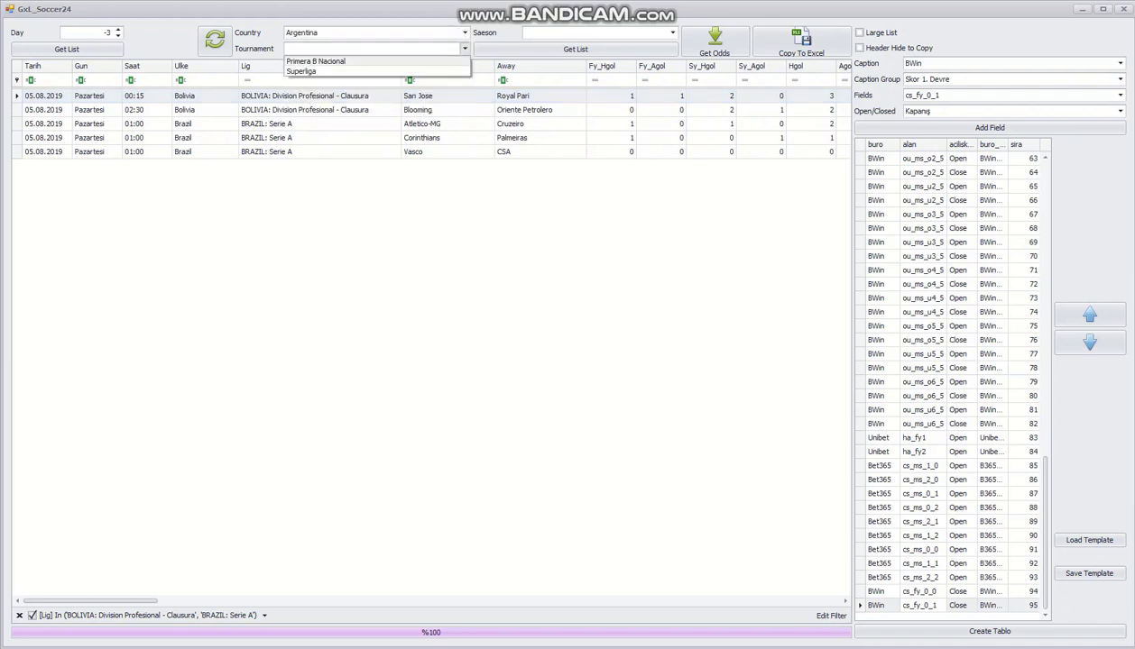
left_click(301, 72)
left_click(672, 32)
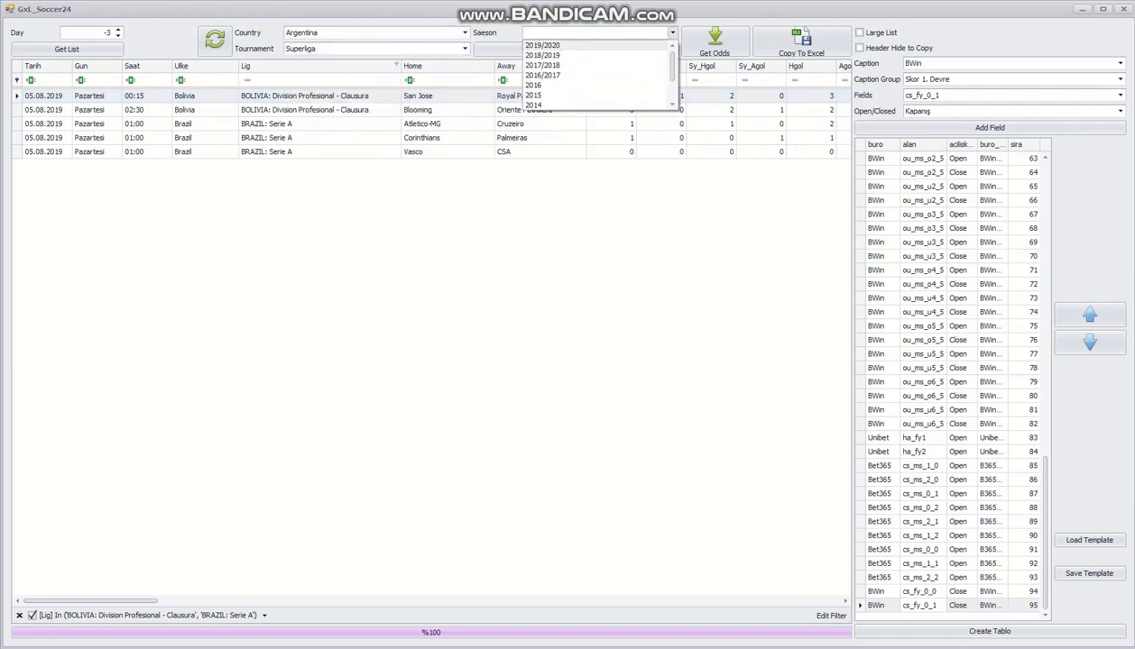
left_click(559, 45)
left_click(576, 50)
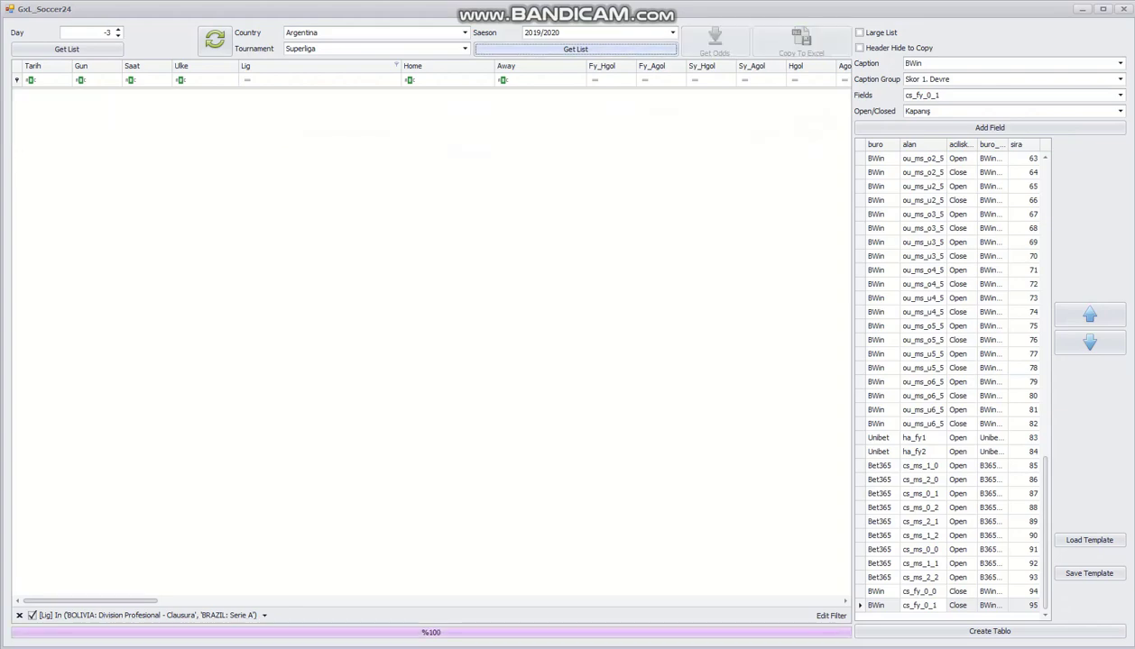
left_click(19, 616)
left_click(312, 278)
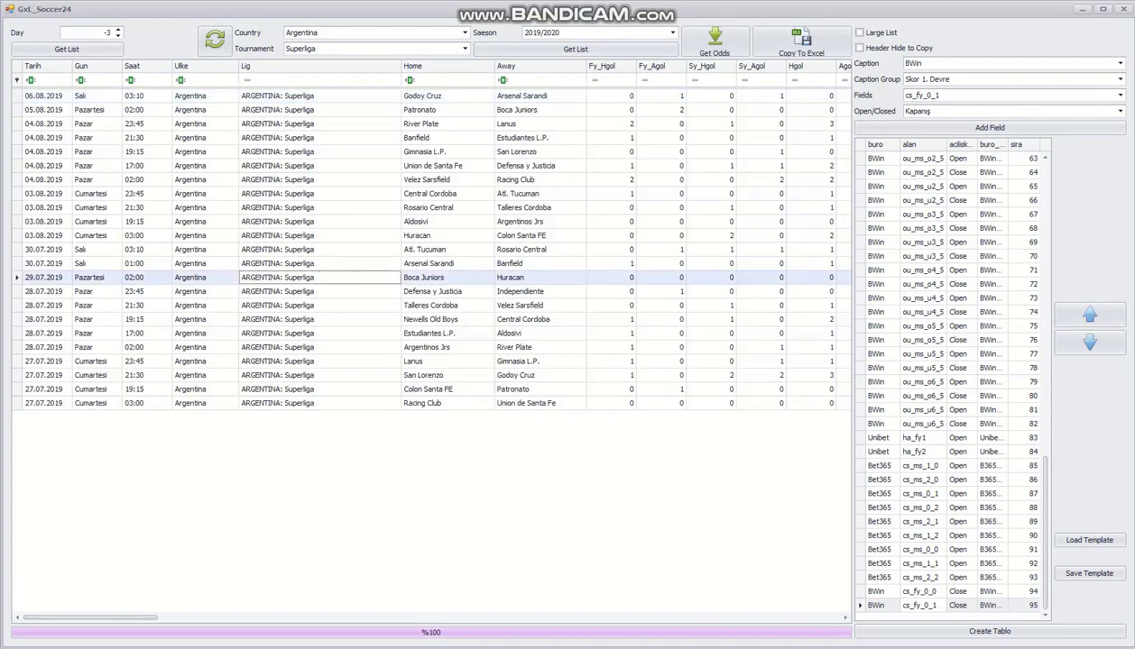
Step: Get the odds for the Argentina Superliga 2019/2020 matches and review the goal and bookmaker odds columns
left_click(319, 207)
left_click_drag(91, 618, 194, 618)
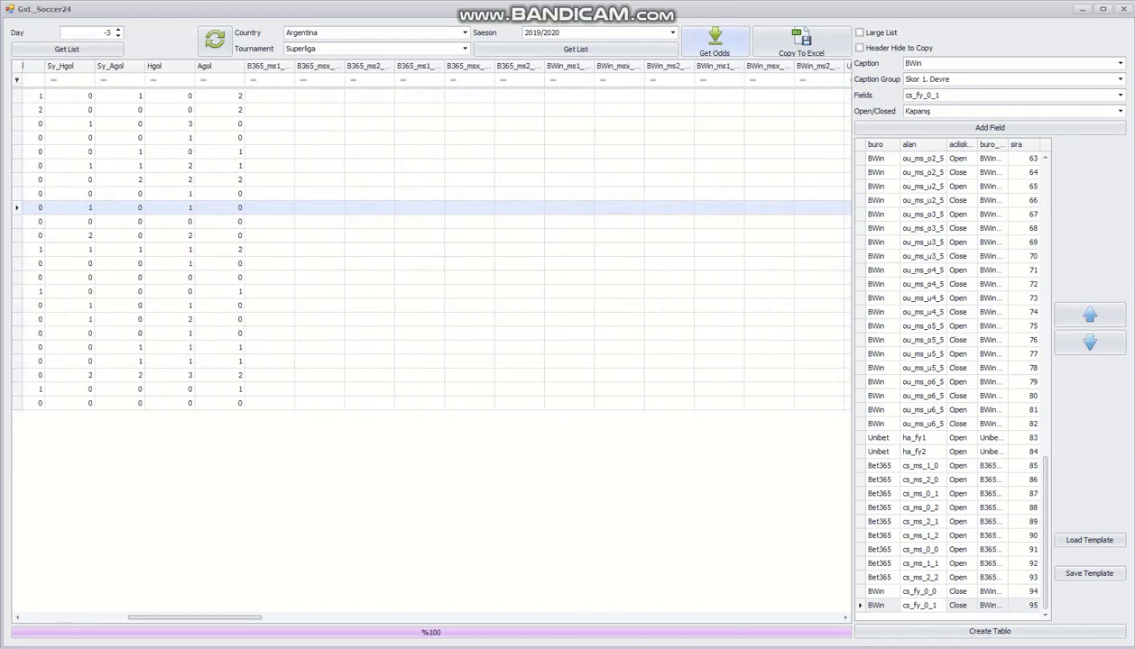
left_click(714, 41)
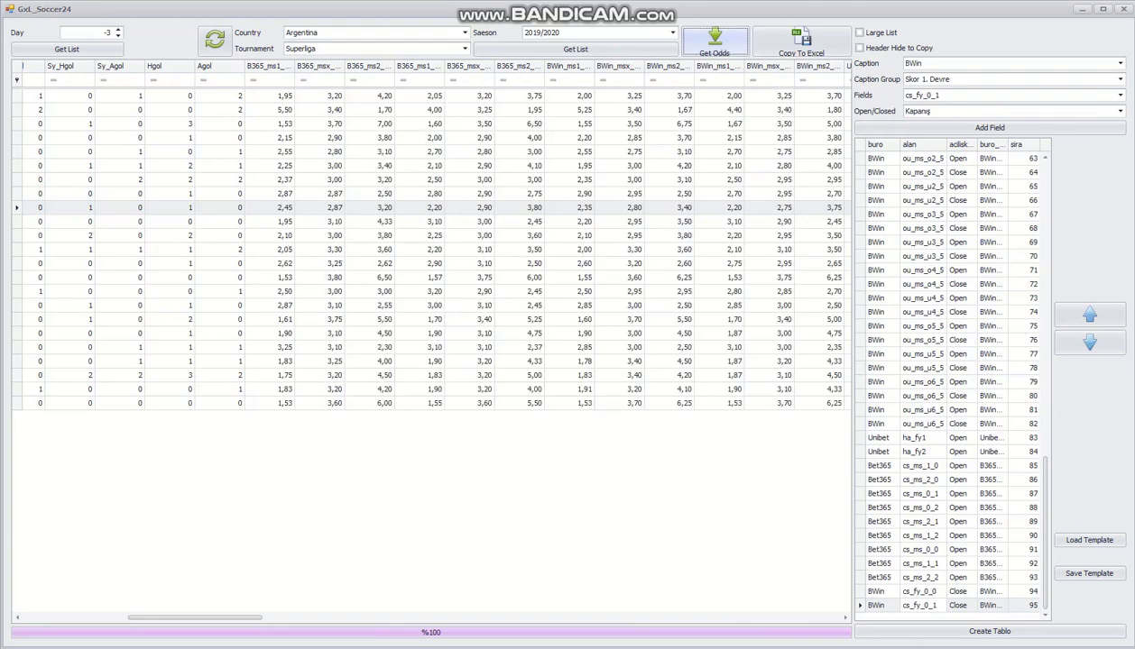
left_click_drag(195, 618, 90, 618)
left_click(625, 277)
left_click(576, 235)
left_click(539, 110)
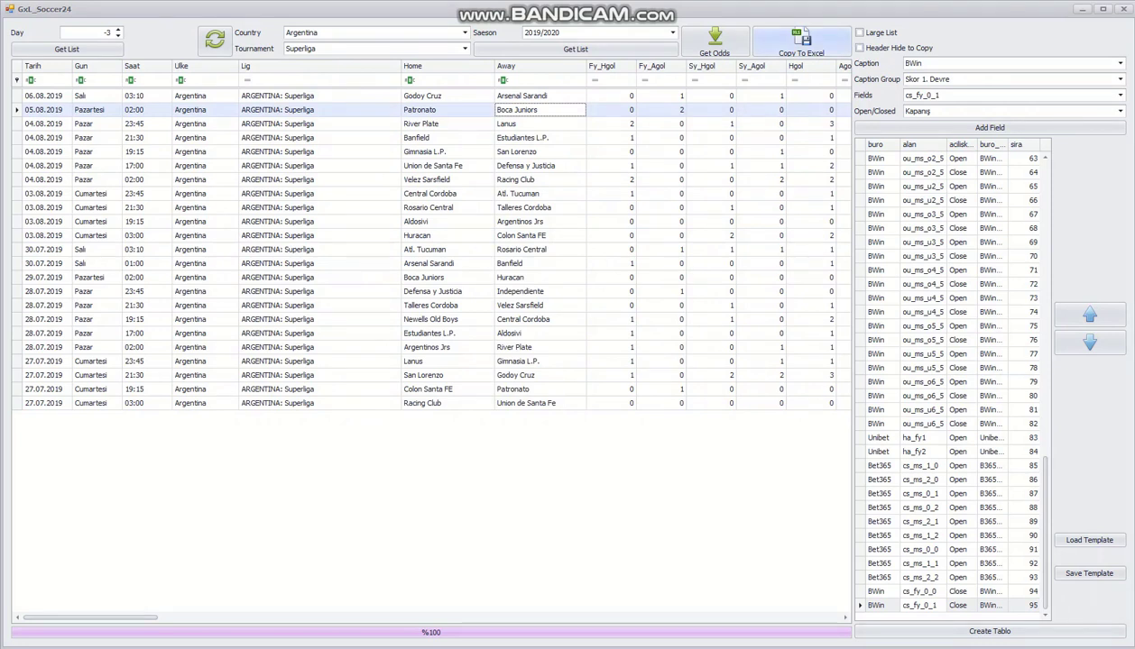
Step: Copy the match table for Excel and paste it into the blank Excel sheet starting at cell A1
left_click(801, 40)
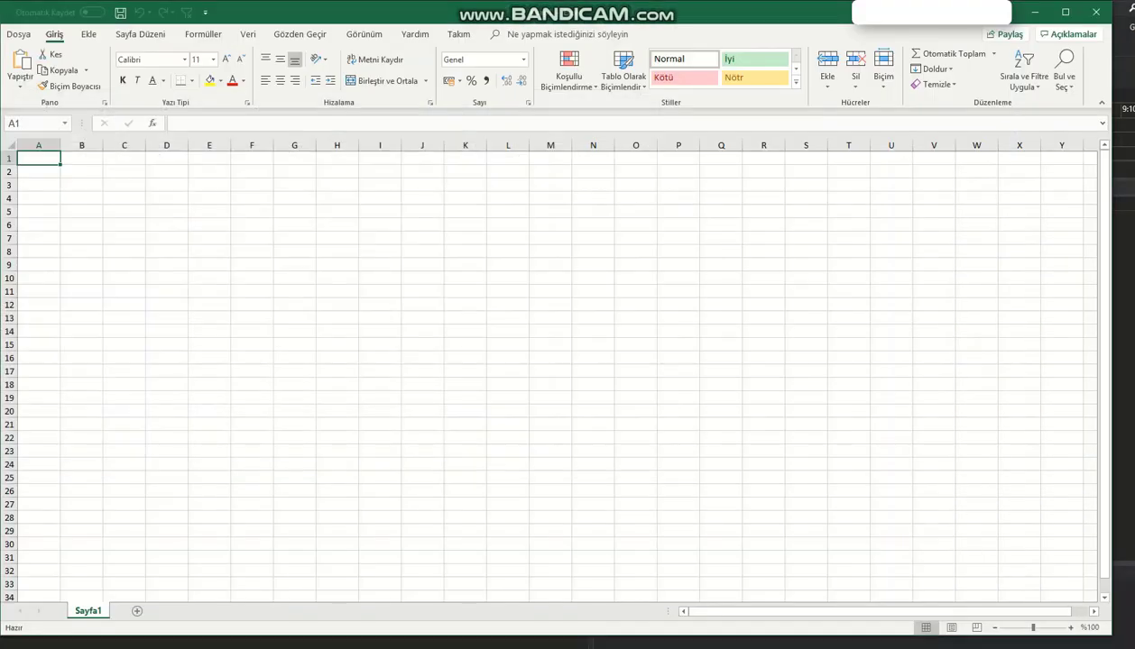
right_click(36, 156)
left_click(60, 217)
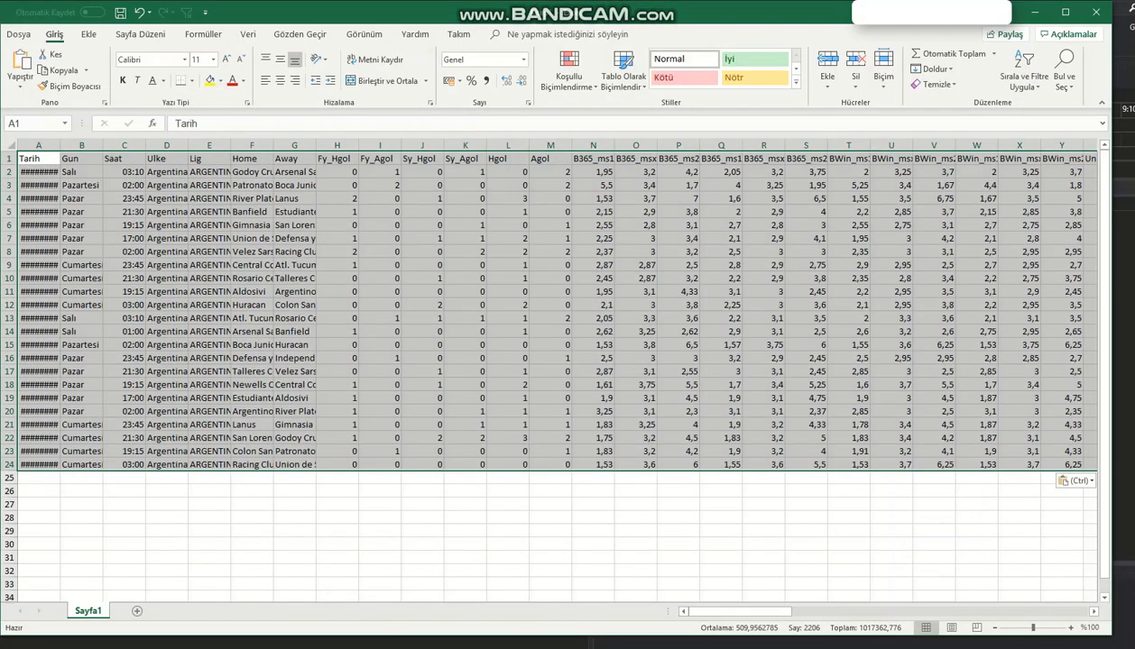
Step: Fit the widths of the Tarih, Home, Away and BWin_cs_fy_0_0_Close columns to their contents
left_click(81, 185)
double_click(60, 145)
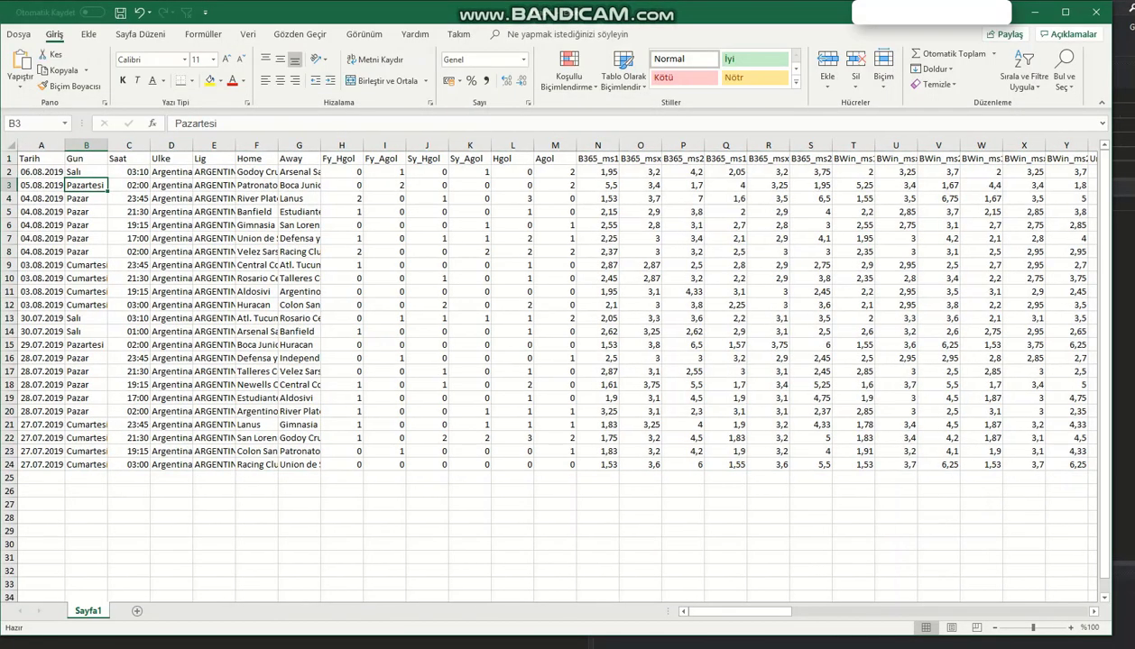
left_click(38, 158)
left_click(41, 198)
left_click(214, 172)
left_click(342, 185)
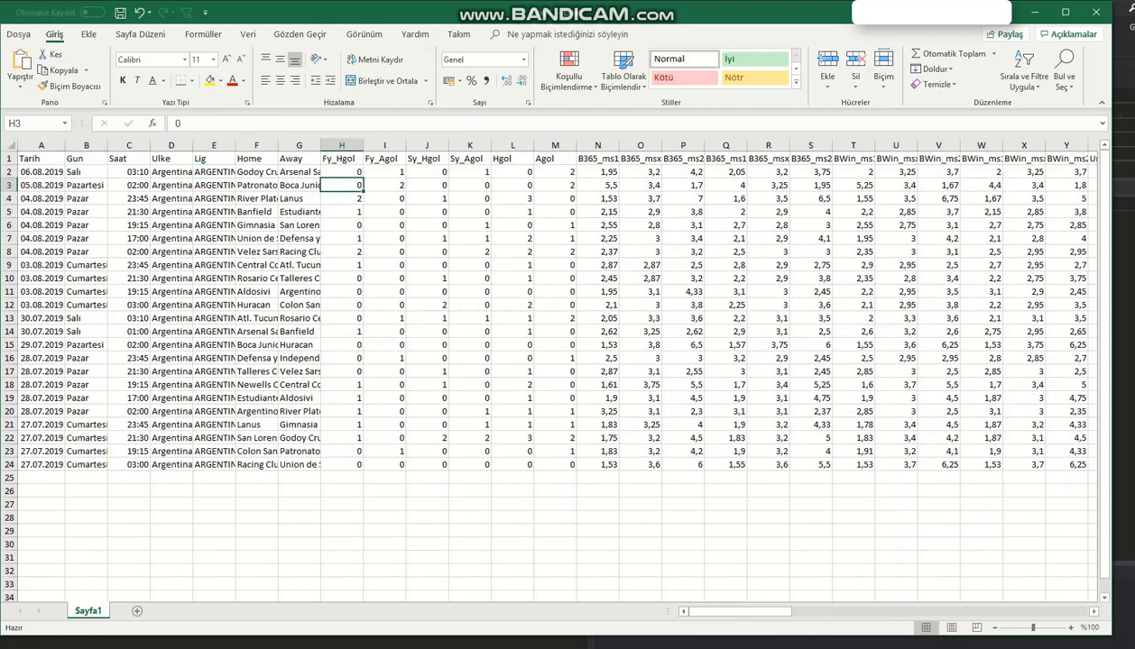
double_click(278, 145)
double_click(358, 145)
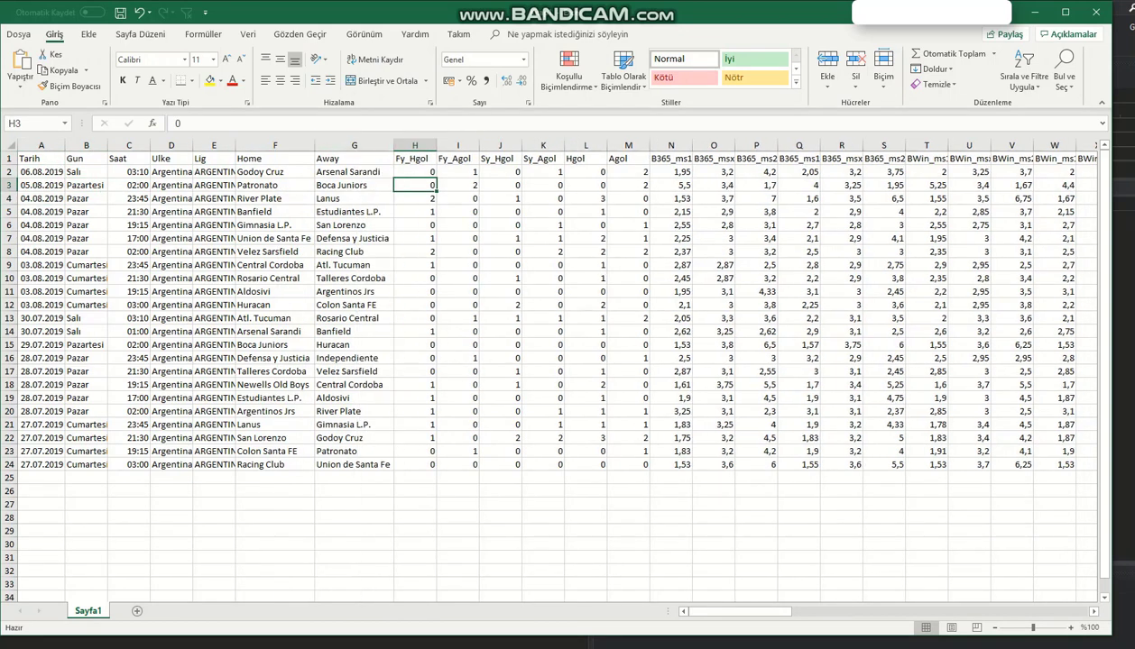
left_click_drag(735, 612, 1034, 612)
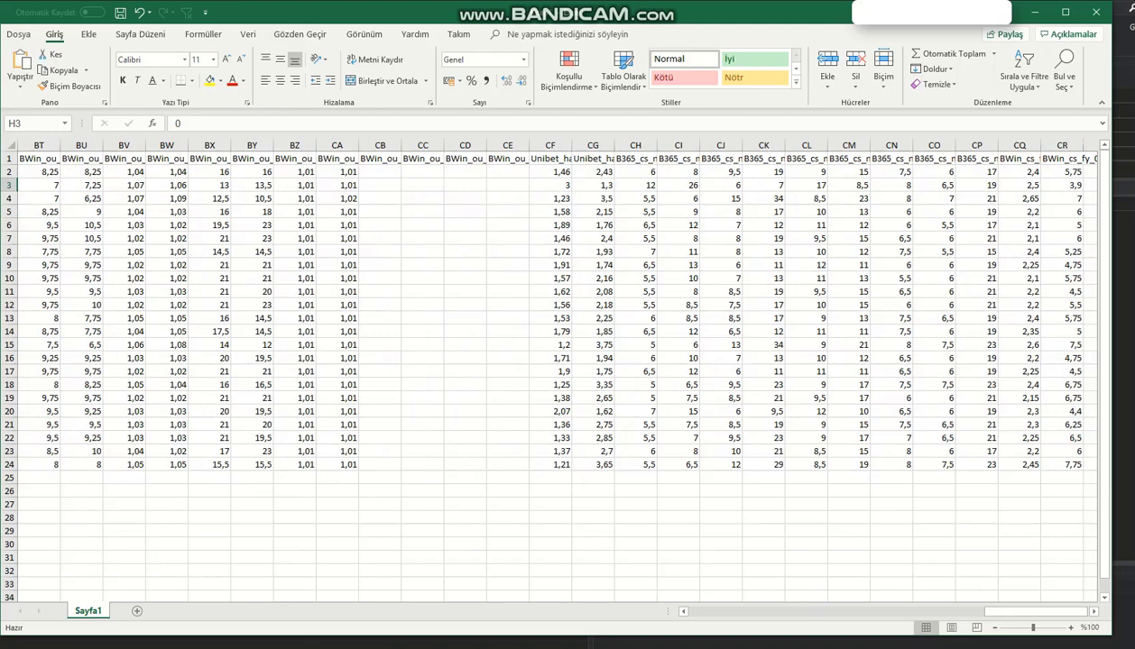
double_click(1040, 146)
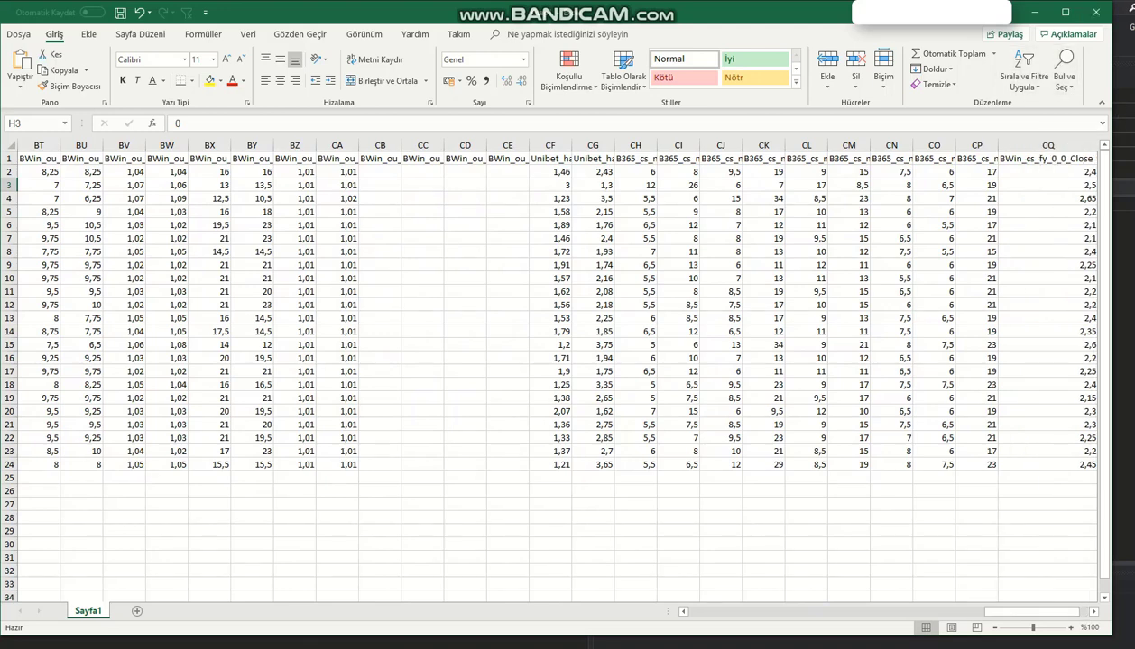
Step: Add a new blank sheet to the workbook and permanently delete Sayfa1
left_click(136, 611)
left_click(87, 612)
right_click(93, 612)
left_click(119, 473)
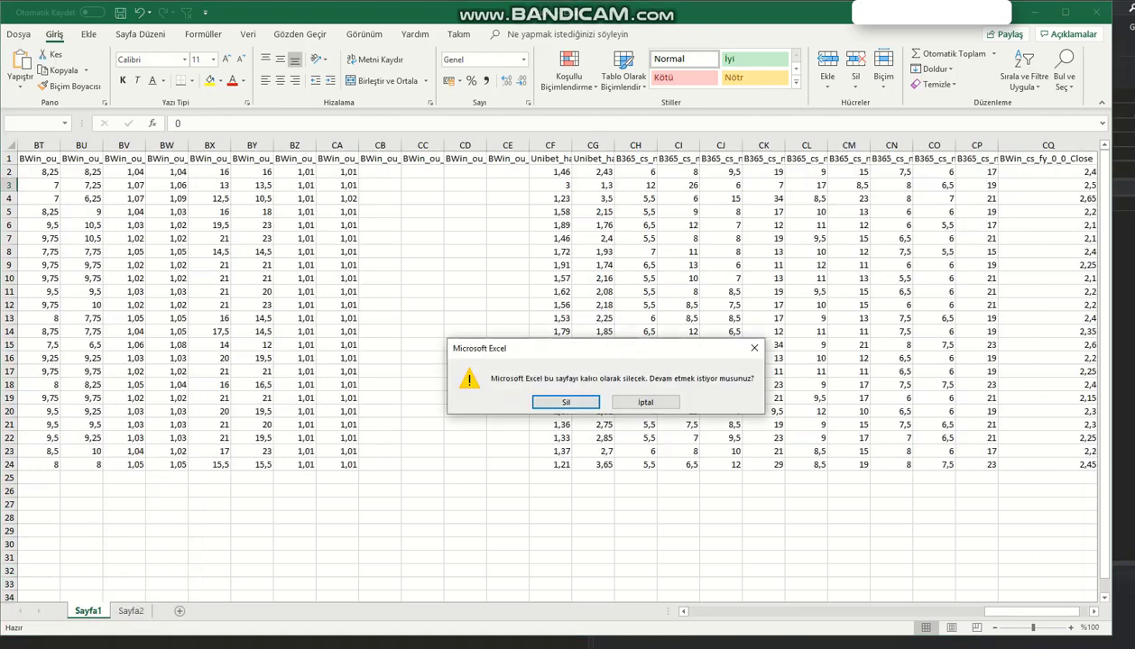
left_click(552, 400)
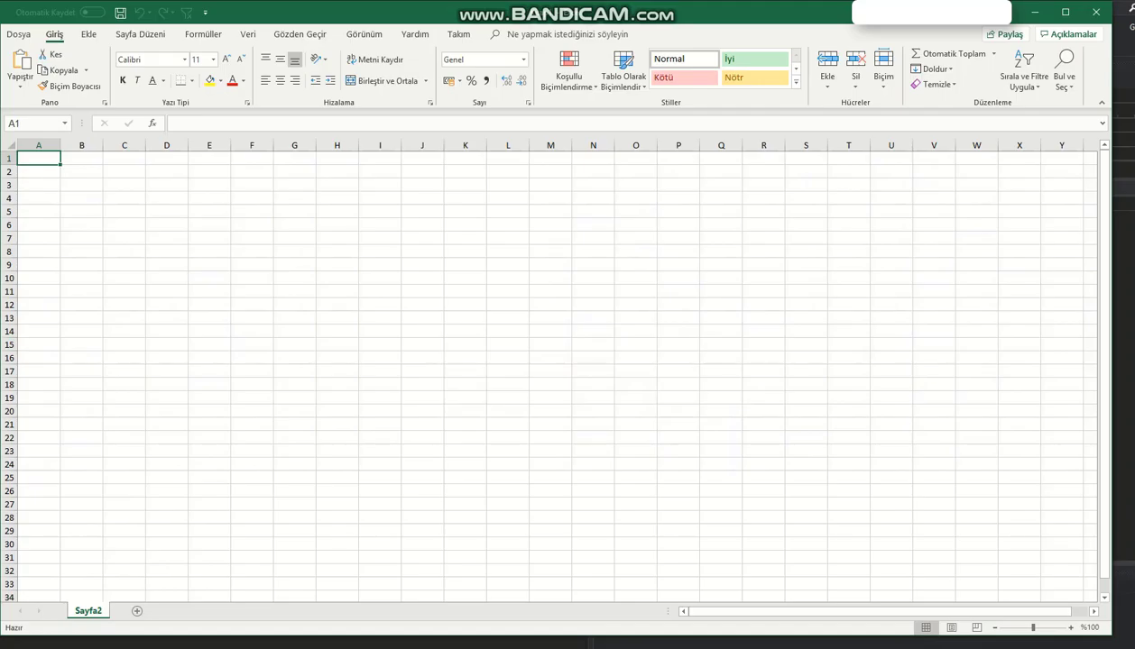
Step: Paste the copied table with its header row at A1 of Sayfa2, undo the paste, and switch back to GxL_Soccer24
key("alt+Tab")
key("alt+Tab")
right_click(41, 160)
left_click(69, 219)
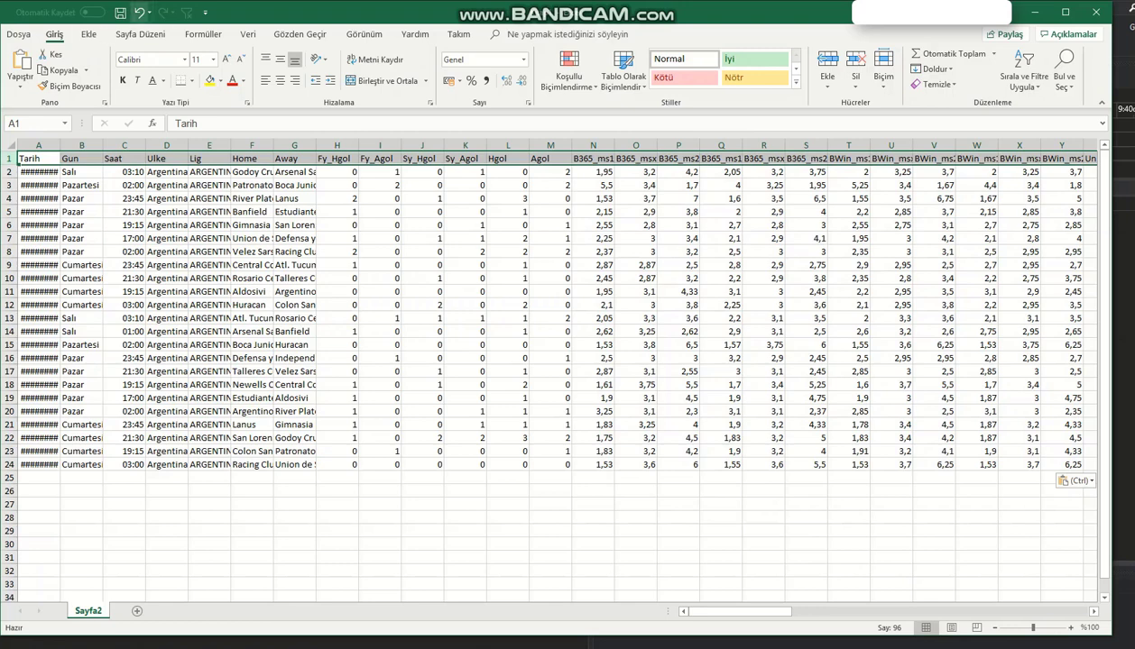
left_click(140, 12)
key("alt+Tab")
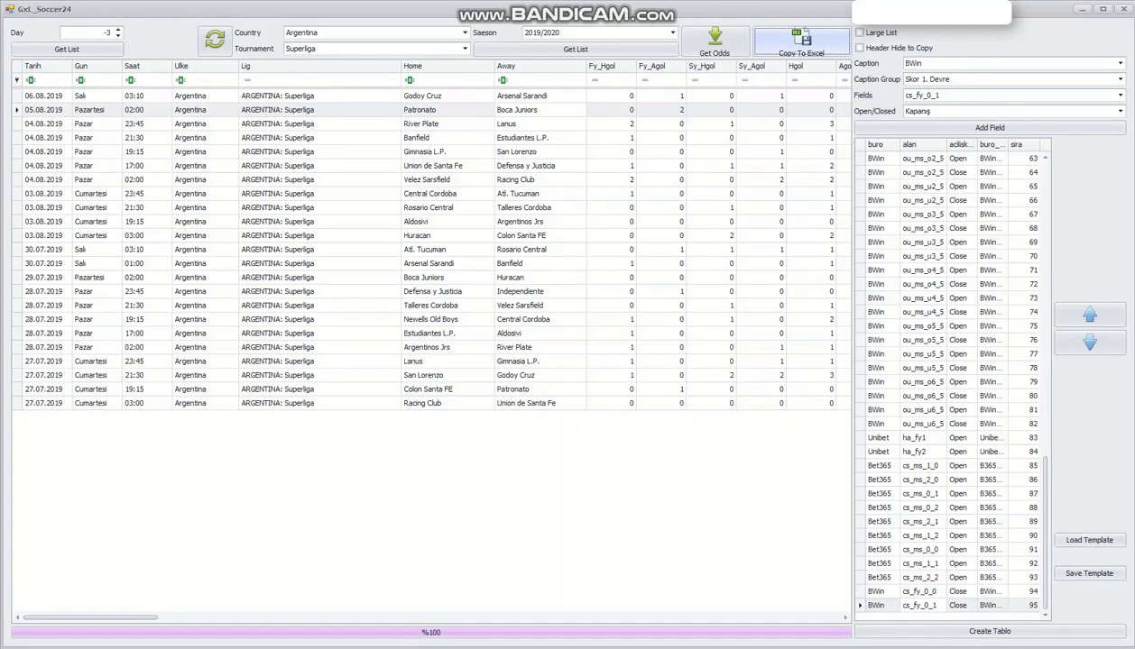
Step: Enable Header Hide to Copy, copy the table again, and paste it at cell A1 of Sayfa2 in Excel
left_click(860, 47)
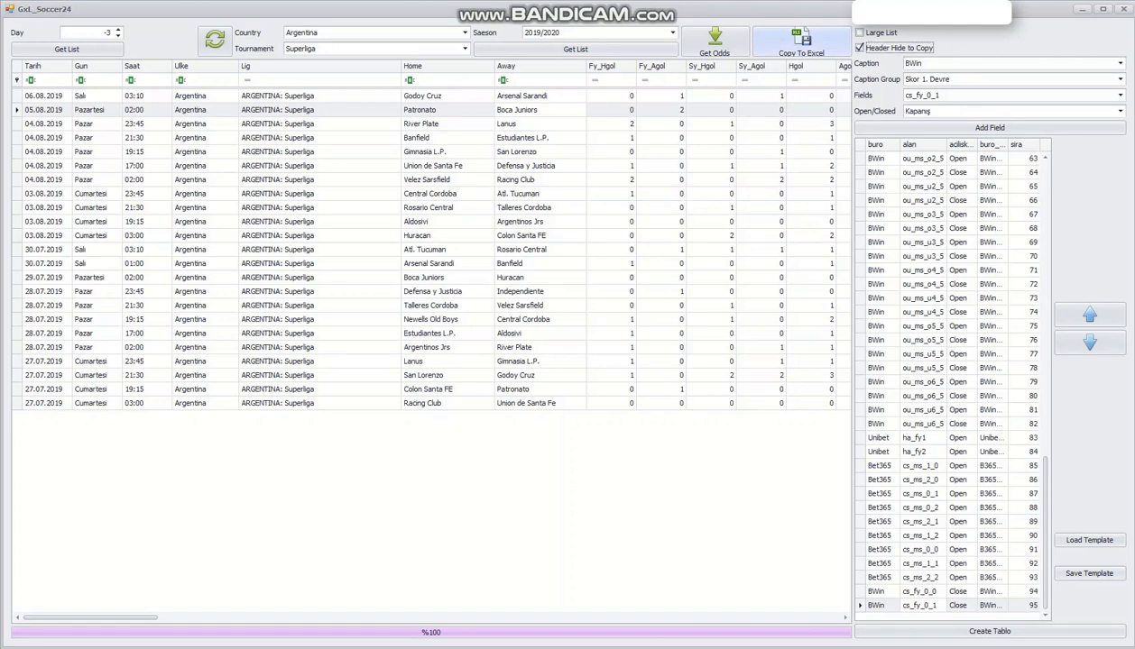
left_click(801, 40)
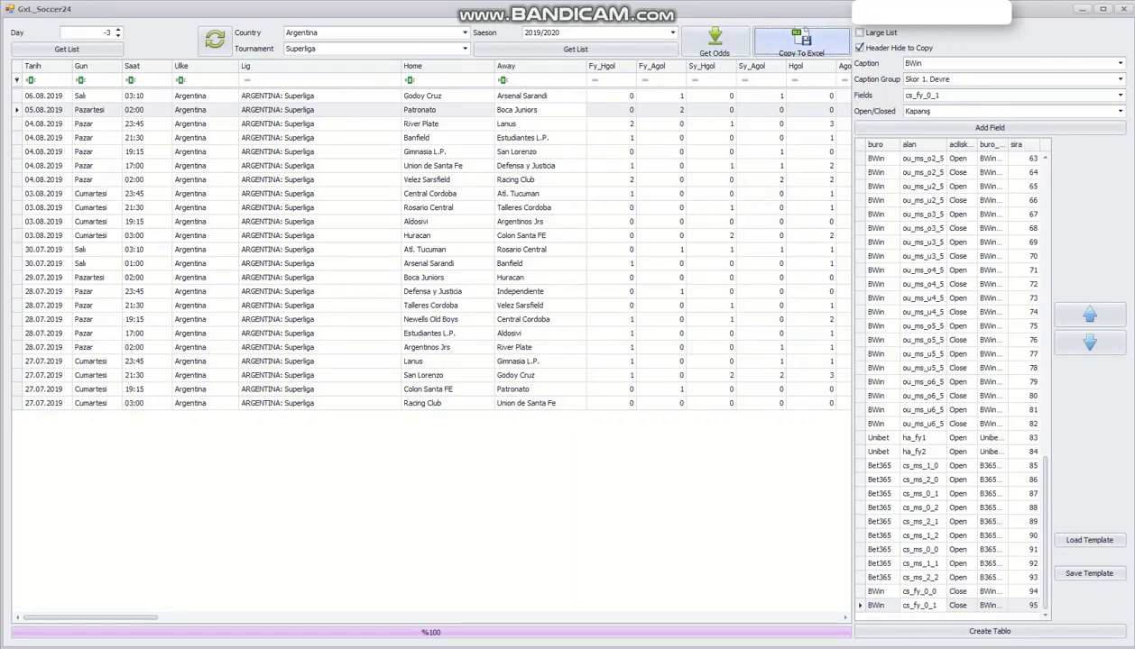
key("alt+Tab")
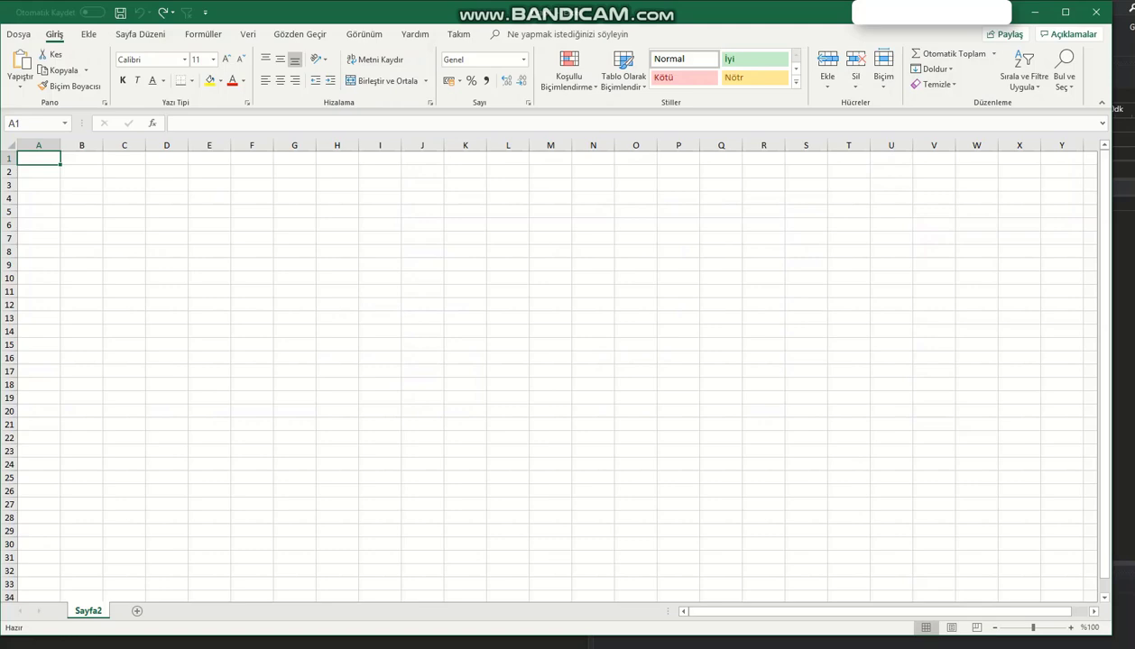
right_click(19, 157)
left_click(51, 213)
left_click(81, 171)
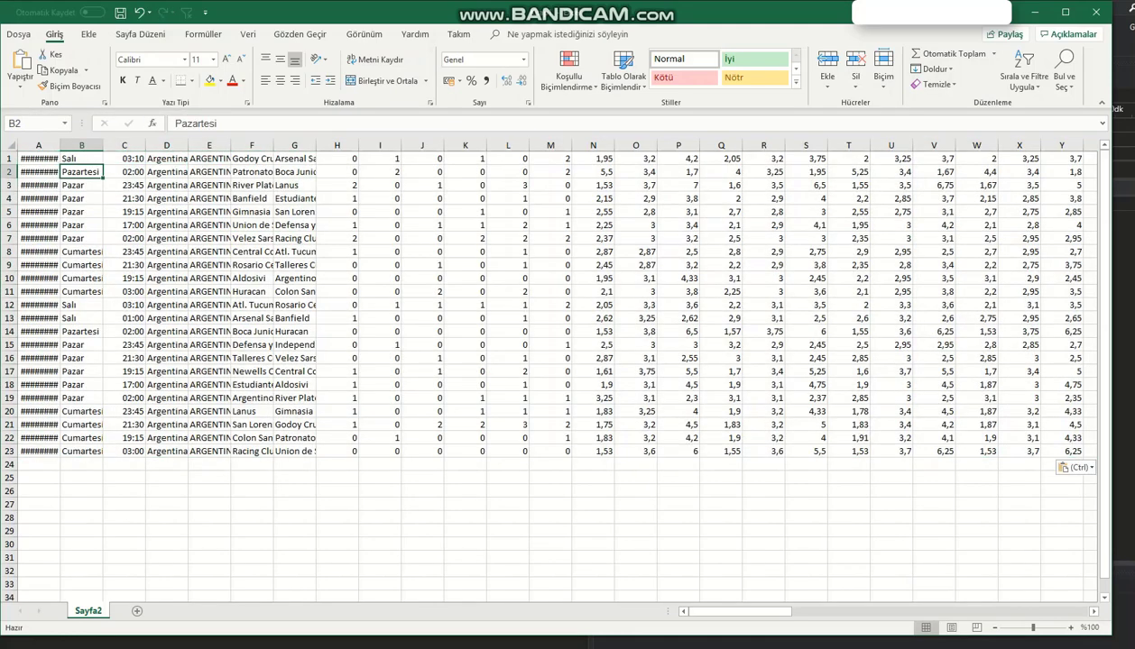
Step: Fit column A to its dates and examine the first rows of the data pasted without headers
double_click(59, 145)
left_click(127, 238)
left_click(469, 292)
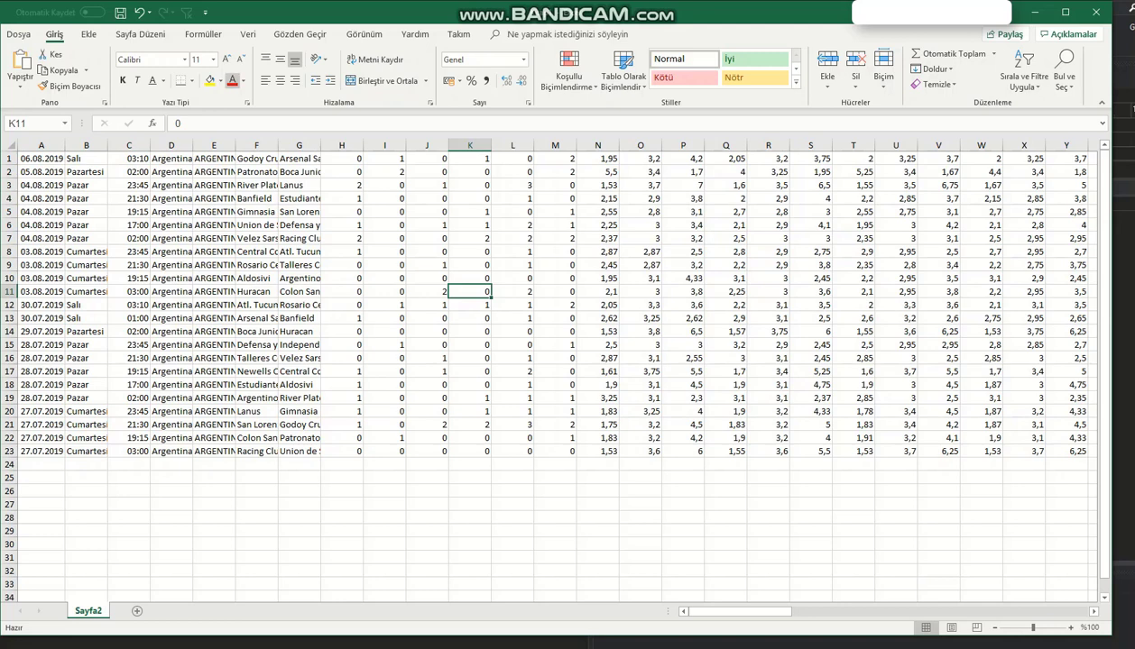
left_click_drag(9, 158, 55, 237)
left_click(133, 213)
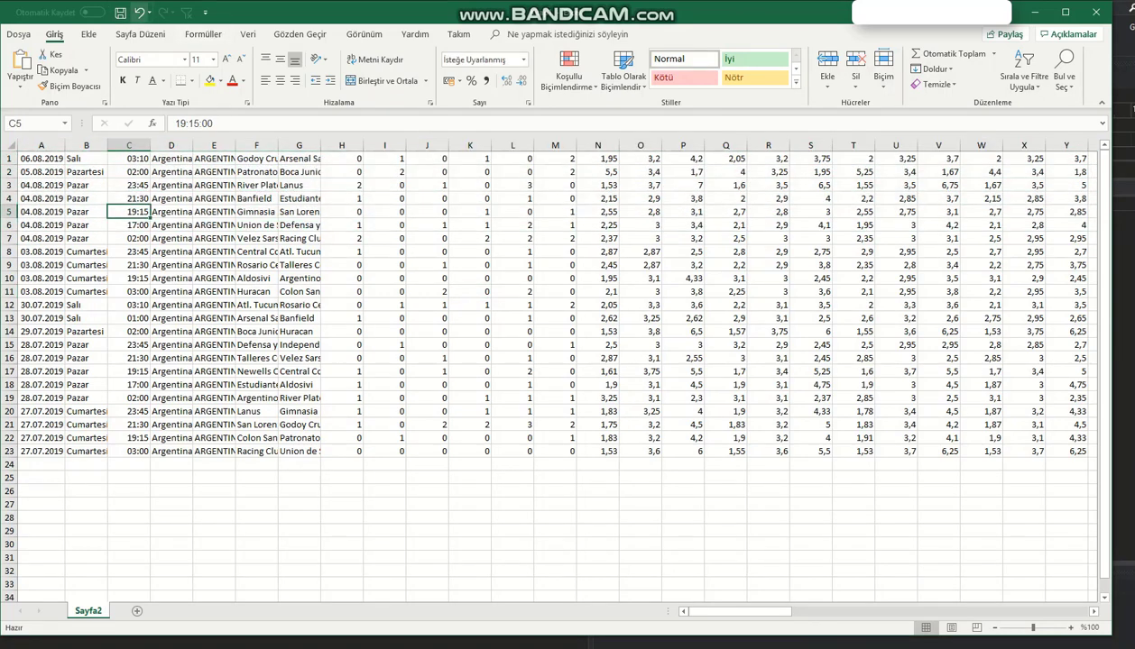
Step: Undo the column fit and the paste in Excel, switch back to GxL_Soccer24, and disable Header Hide to Copy
left_click(139, 12)
left_click(139, 12)
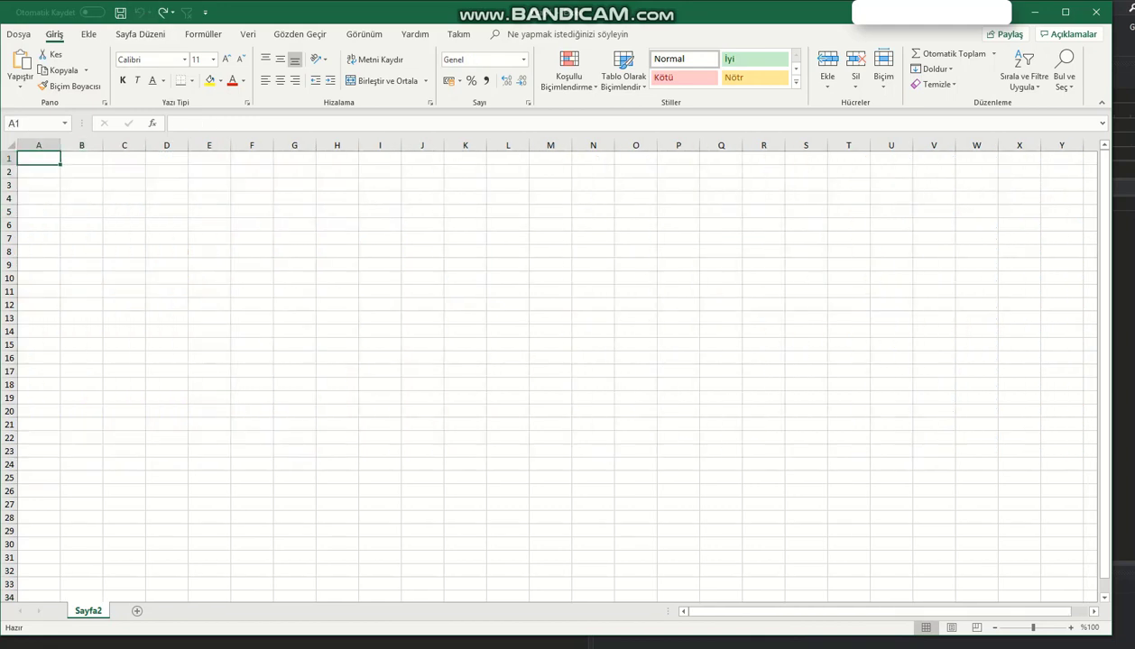
left_click(1035, 11)
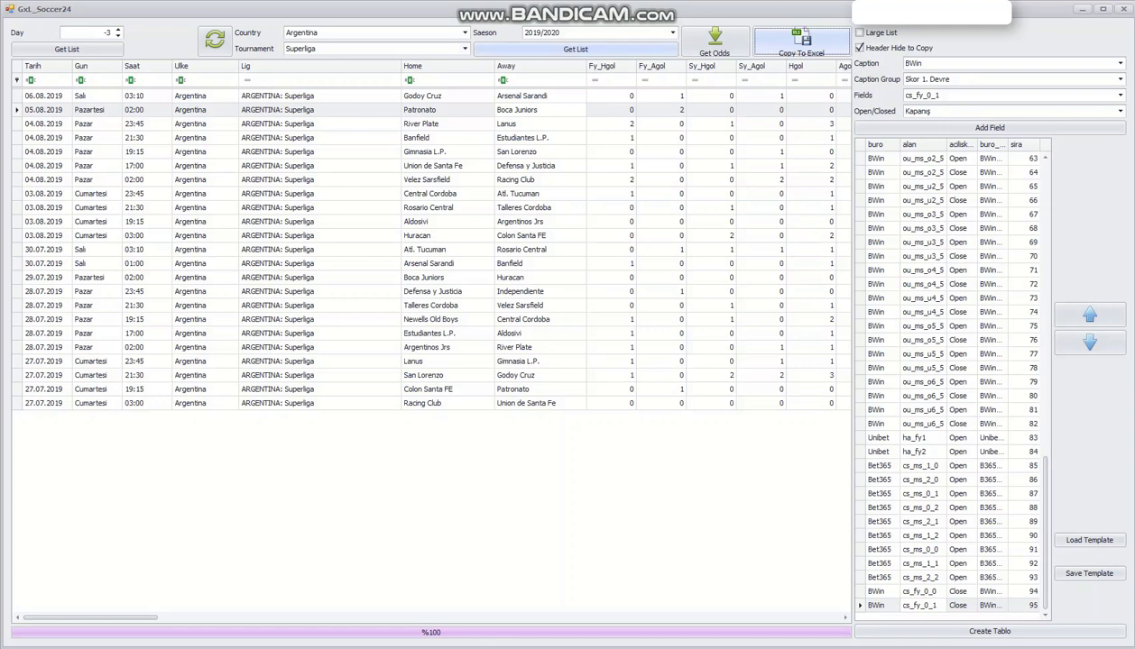
left_click(860, 47)
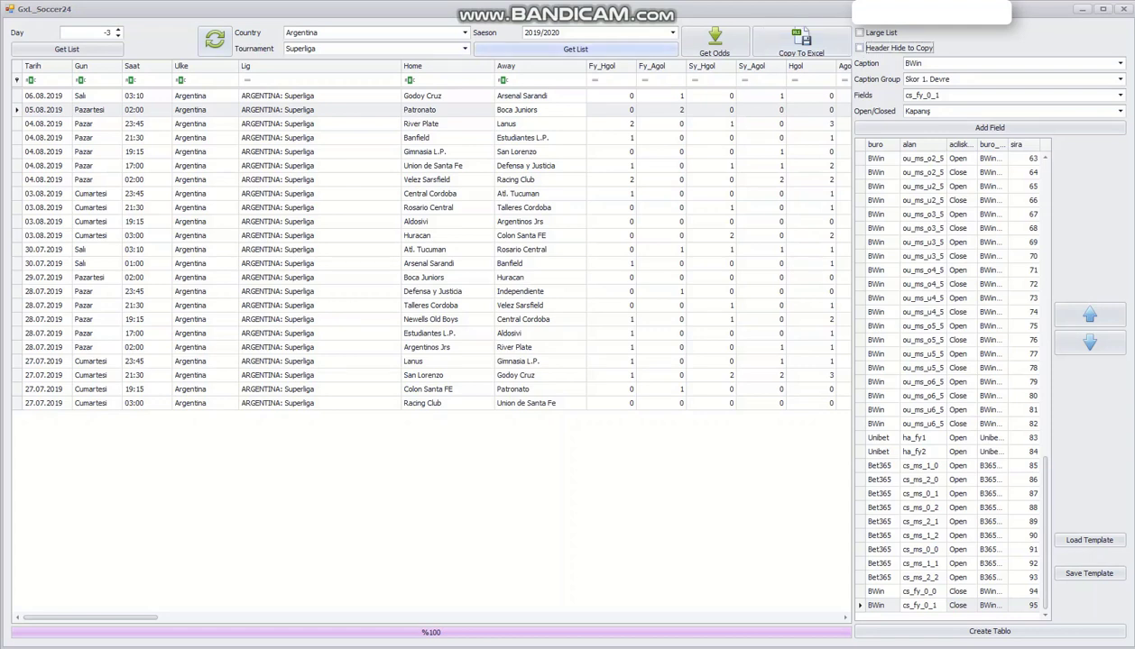
Step: Reload the 2019/2020 match list, enable Large List, and get the Superliga list for season 2018/2019
left_click(575, 49)
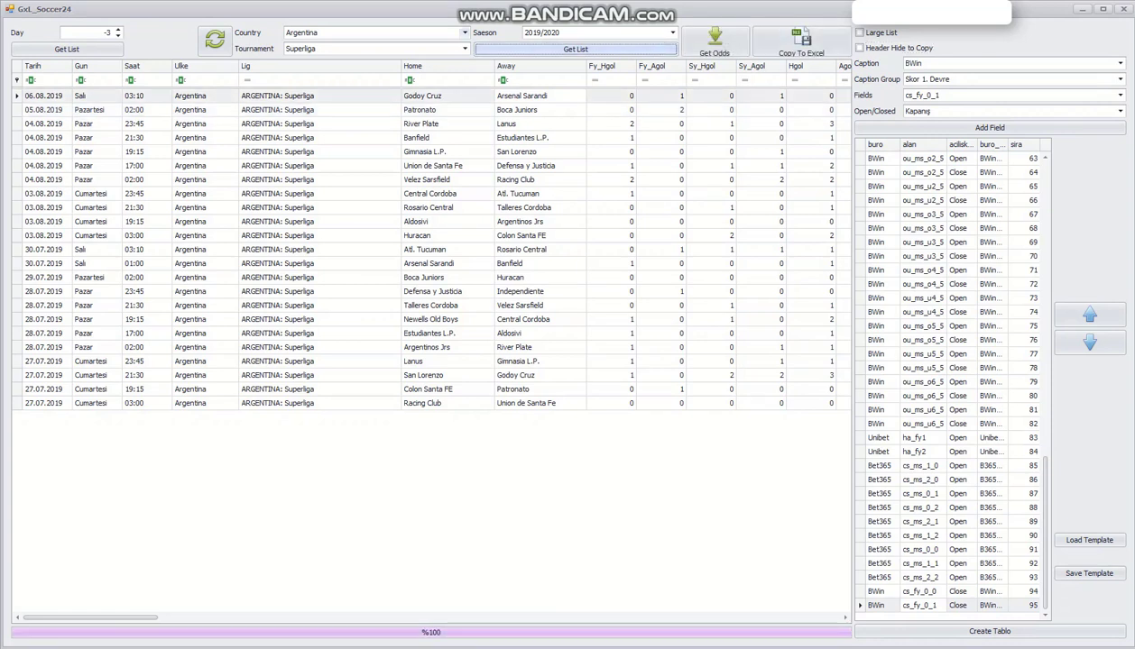
left_click(672, 32)
left_click(559, 54)
key("Tab")
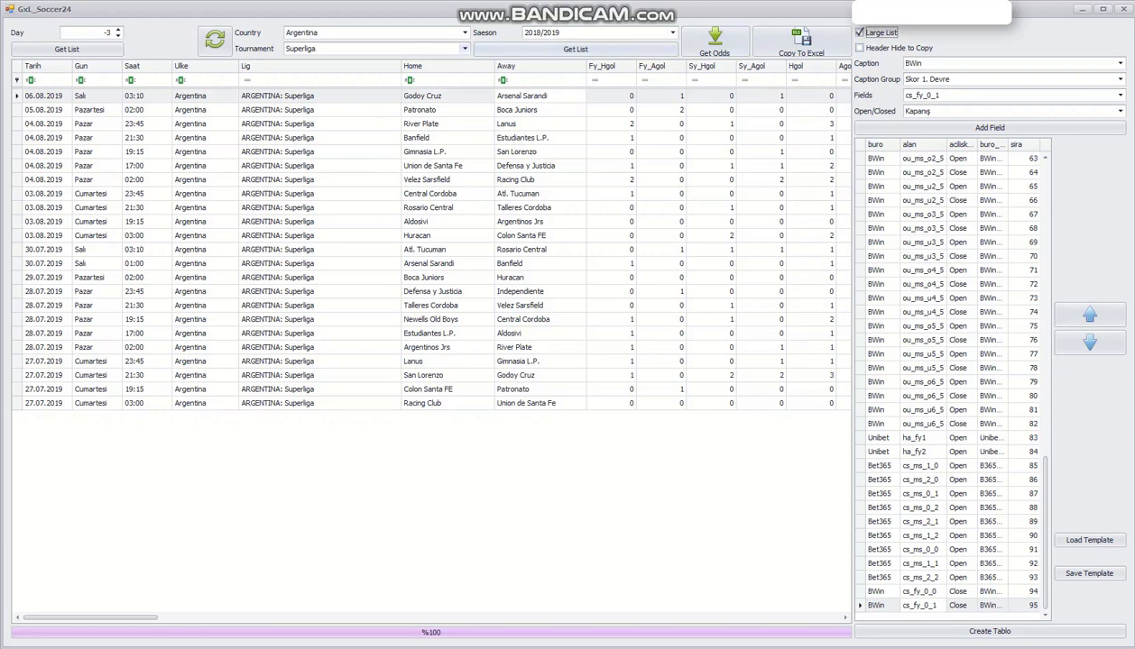
left_click(559, 50)
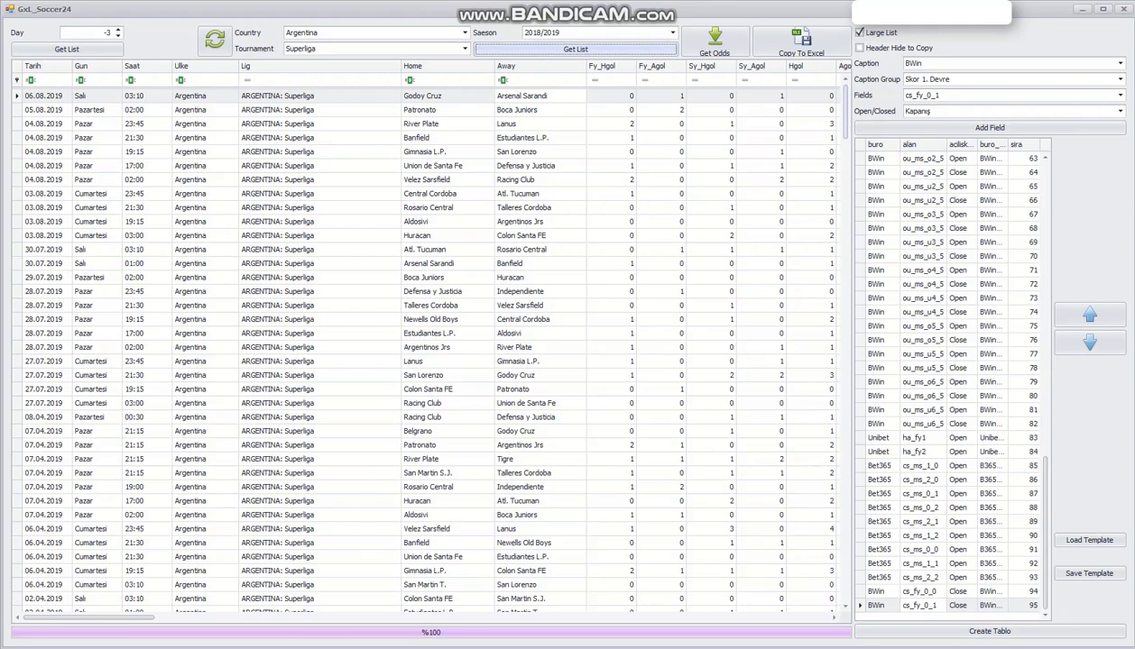
Step: Check the combined list down to its last match and get the Superliga list for season 2017/2018
scroll(428, 352, "down", 20)
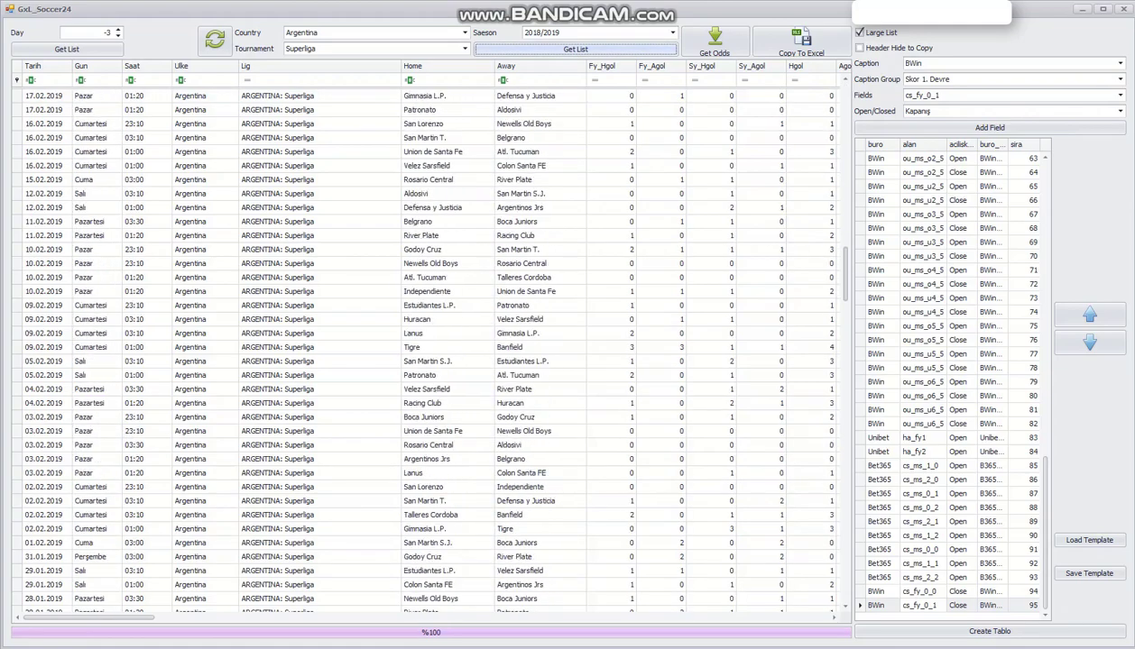
scroll(428, 352, "down", 20)
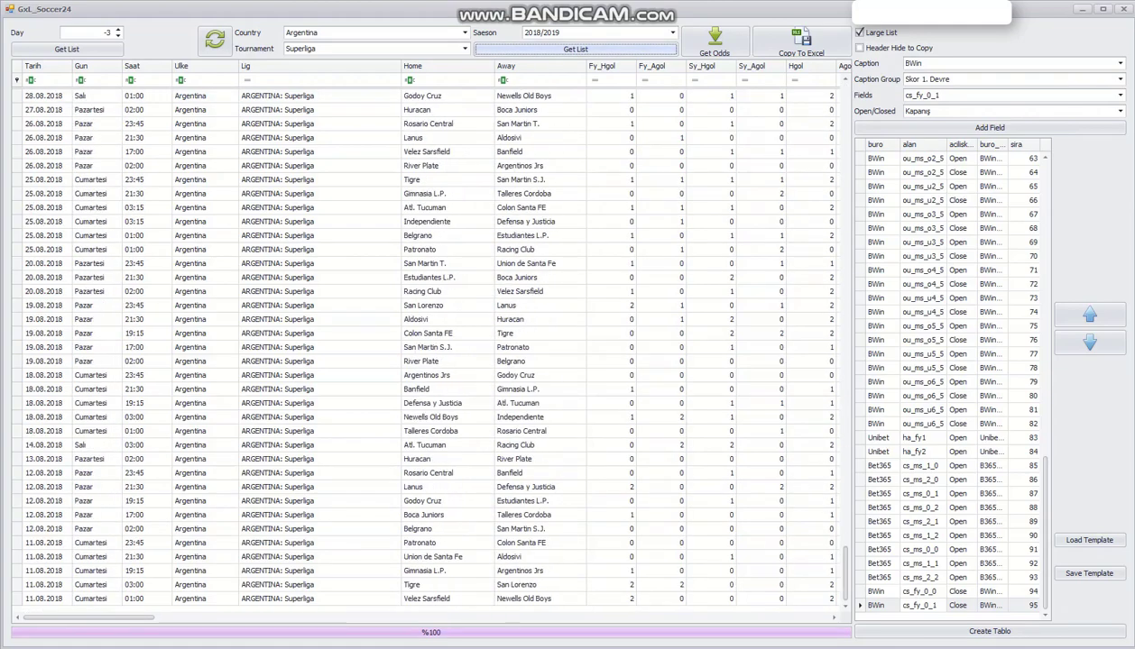
left_click(760, 598)
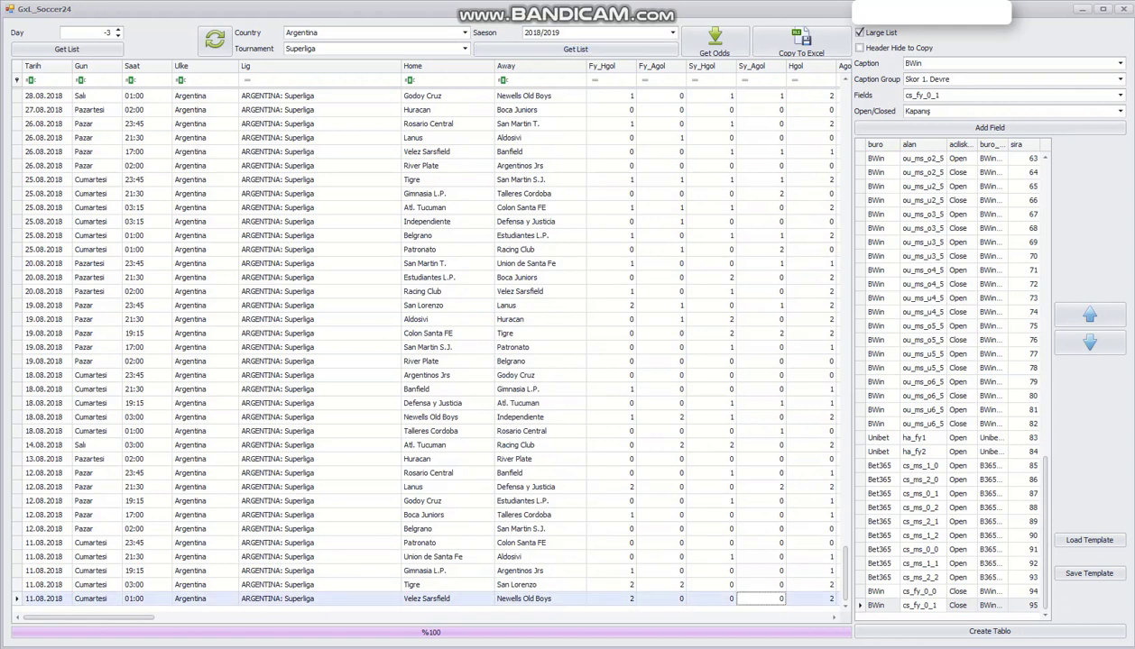
left_click(672, 32)
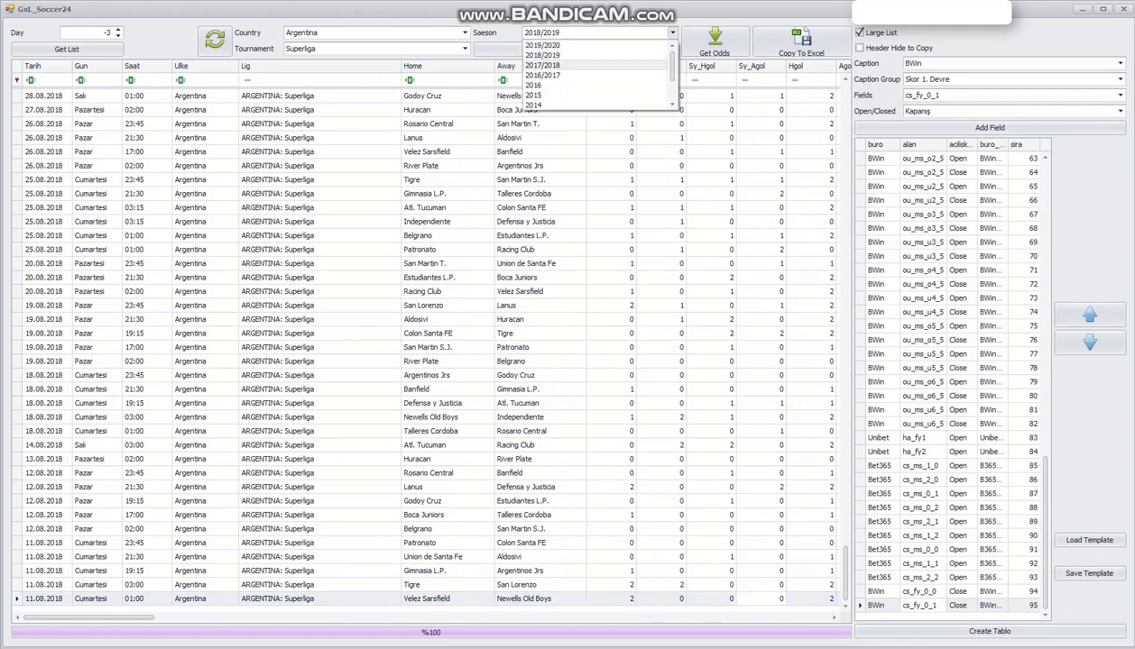
left_click(587, 54)
left_click(575, 49)
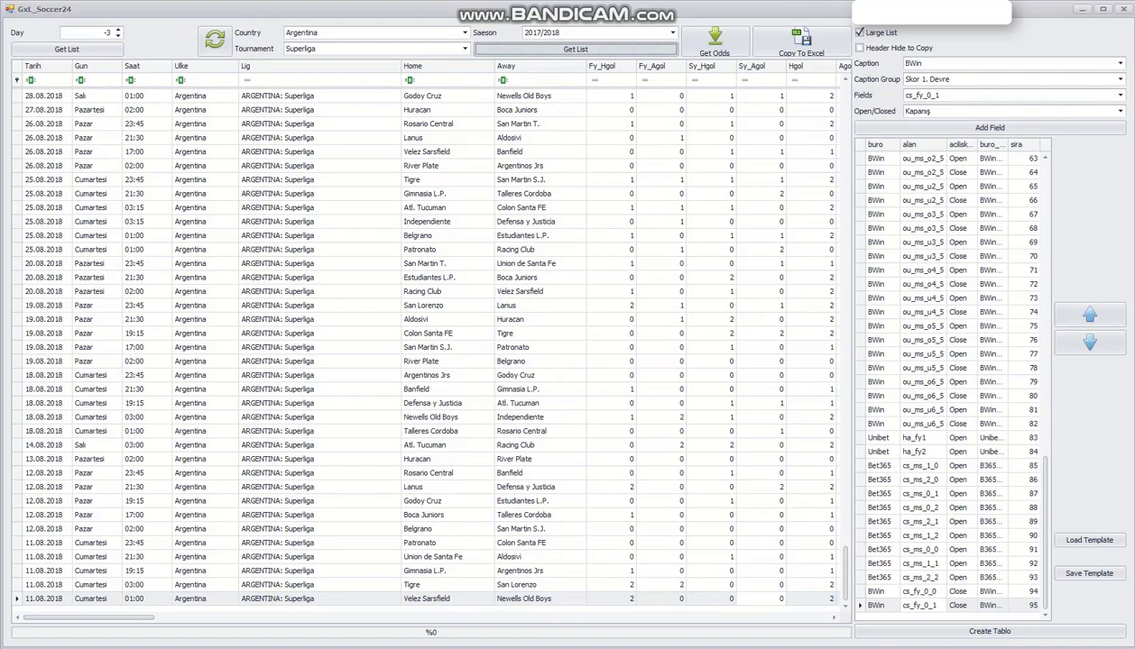